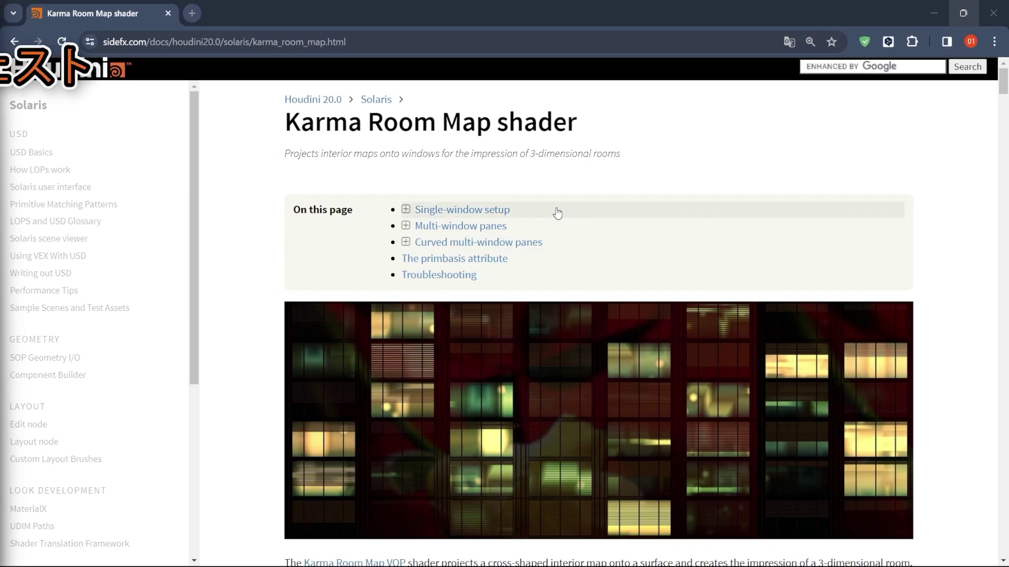
# Render the window plane in Karma XPU and orbit toward its room-map Back face
pyautogui.scroll(-2, 561, 210)
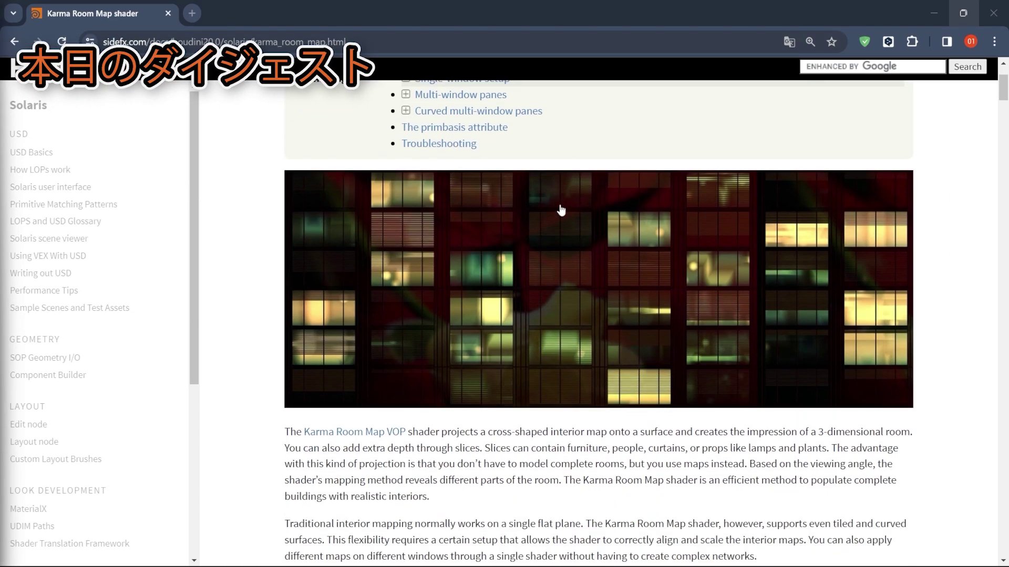
pyautogui.scroll(-2, 561, 210)
pyautogui.scroll(-2, 561, 210)
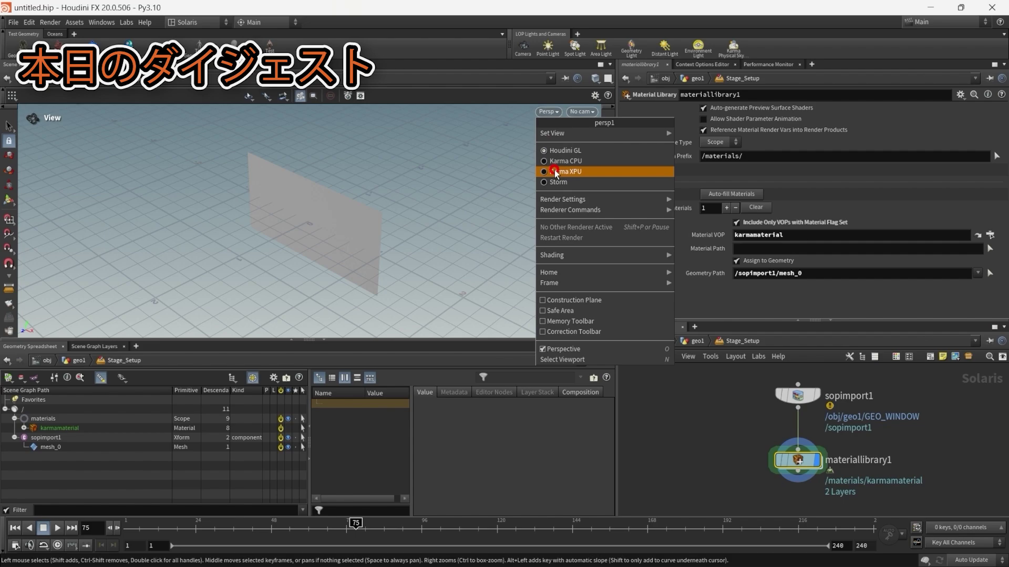
pyautogui.click(556, 171)
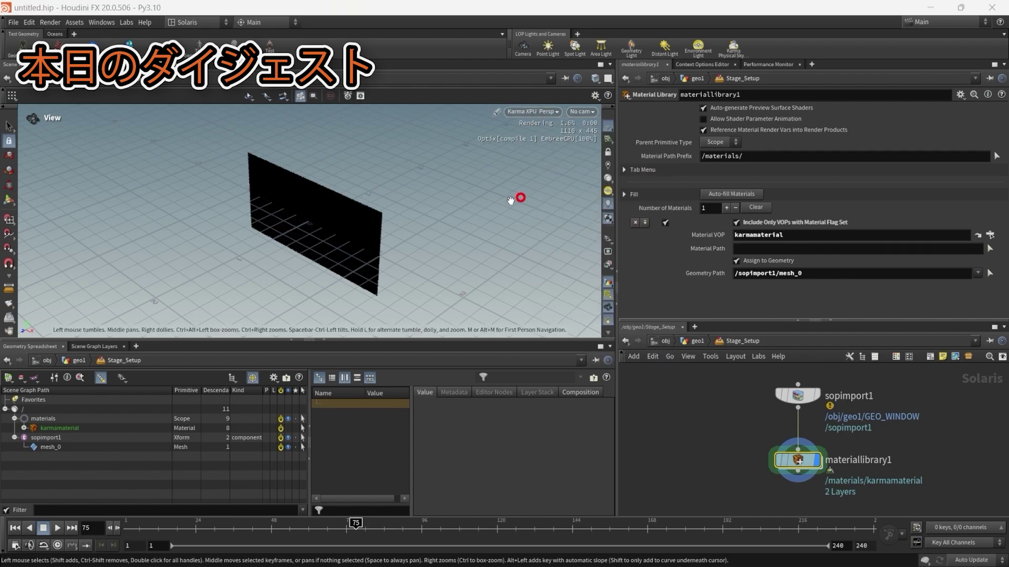
pyautogui.moveTo(367, 210); pyautogui.dragTo(337, 246, button='right')
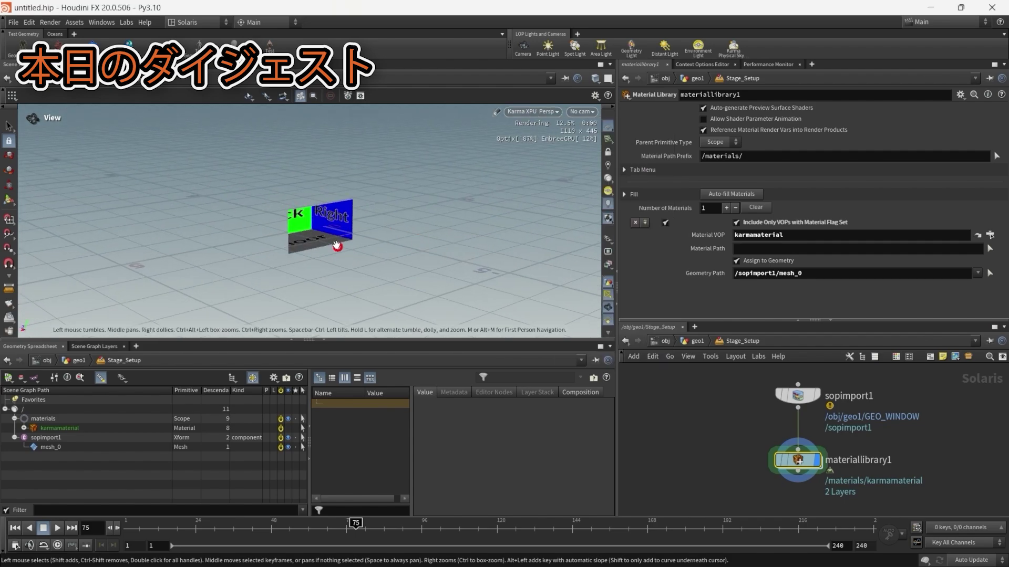
pyautogui.moveTo(314, 243); pyautogui.dragTo(370, 245)
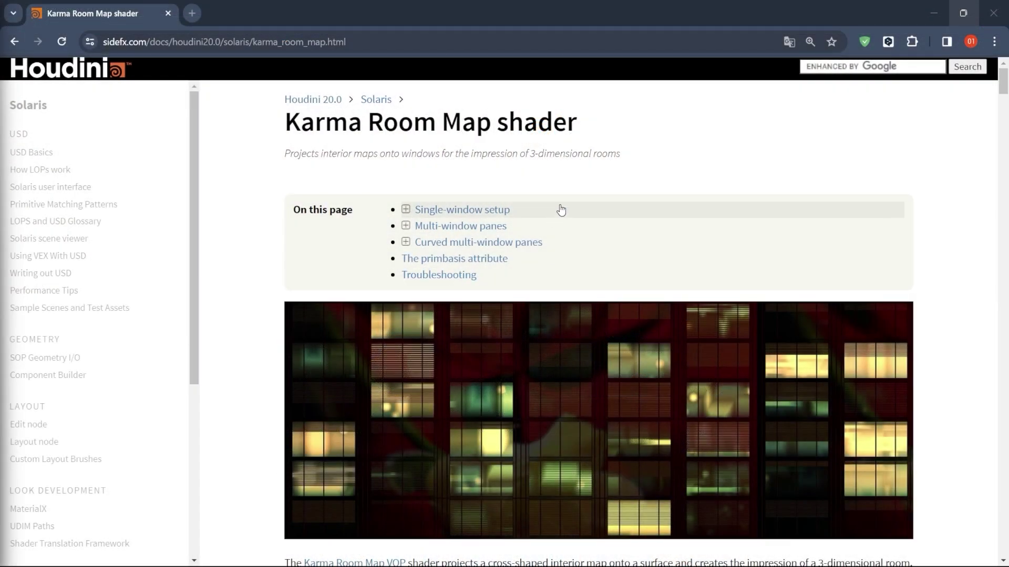
pyautogui.scroll(-2, 561, 210)
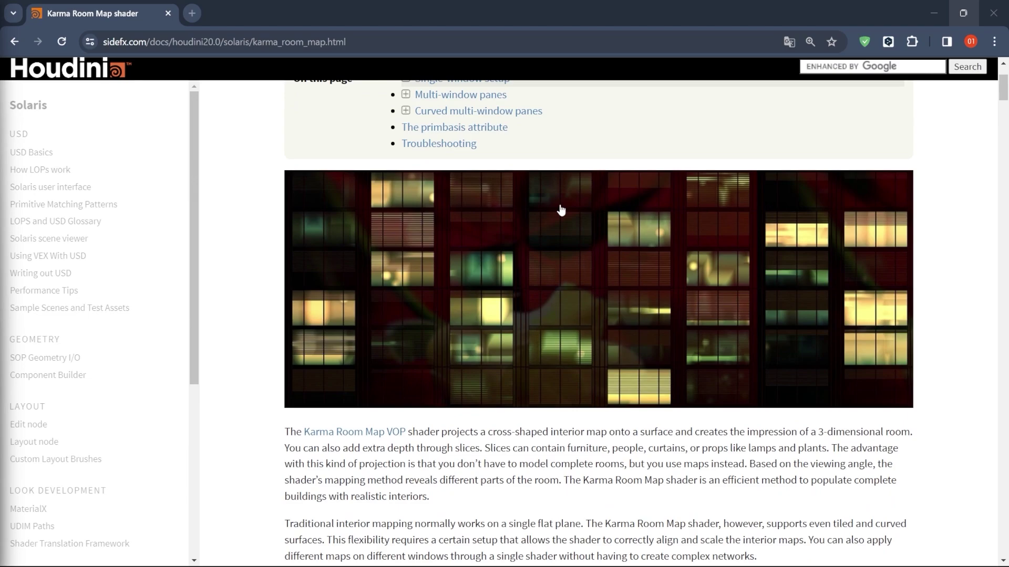
pyautogui.scroll(-1, 561, 210)
pyautogui.scroll(-2, 561, 210)
pyautogui.scroll(-2, 561, 210)
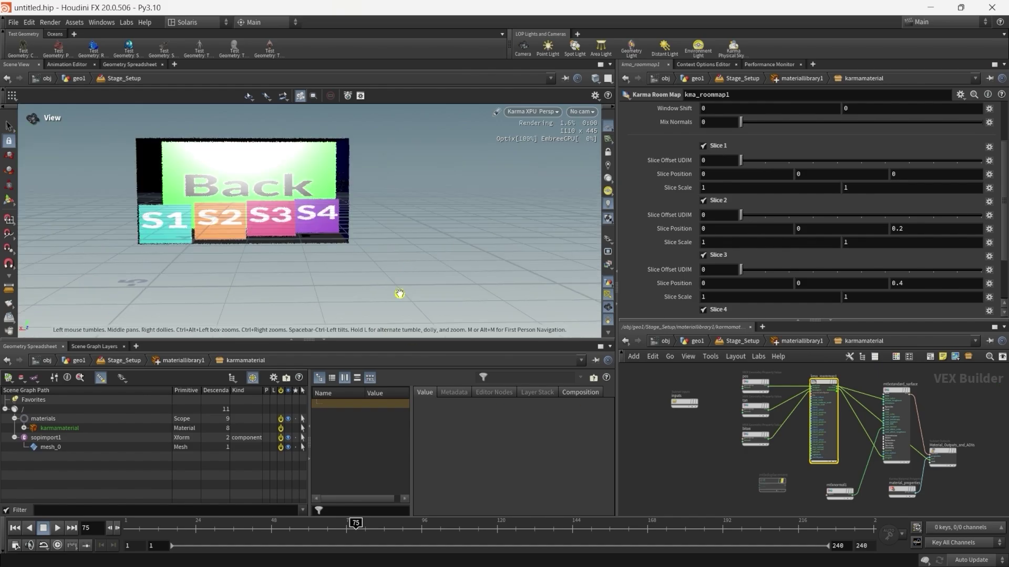
# Switch the viewport renderer from Karma XPU back to Persp GL
pyautogui.click(533, 111)
pyautogui.click(533, 170)
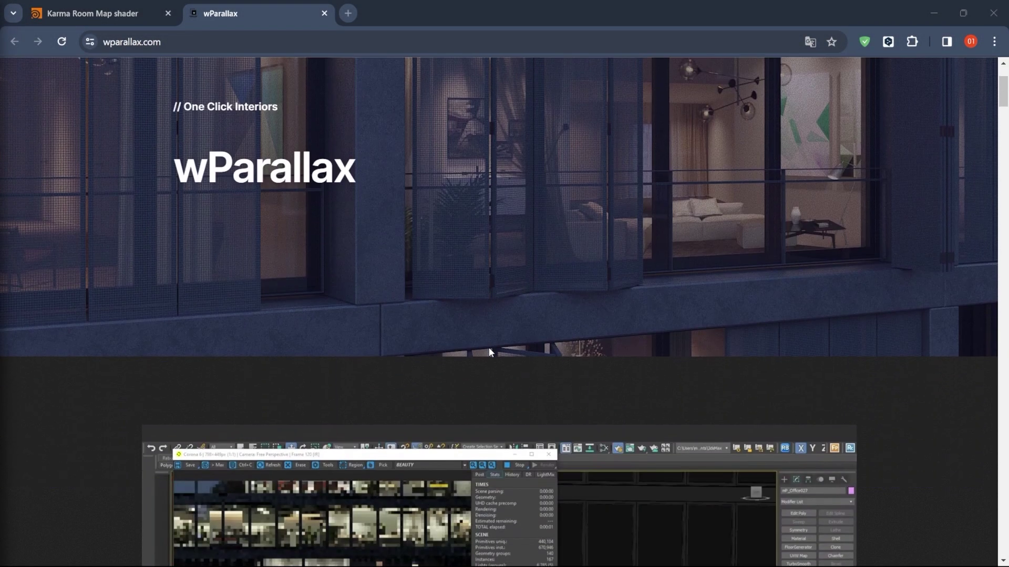
pyautogui.scroll(-3, 488, 348)
pyautogui.scroll(-2, 488, 348)
pyautogui.scroll(-2, 489, 348)
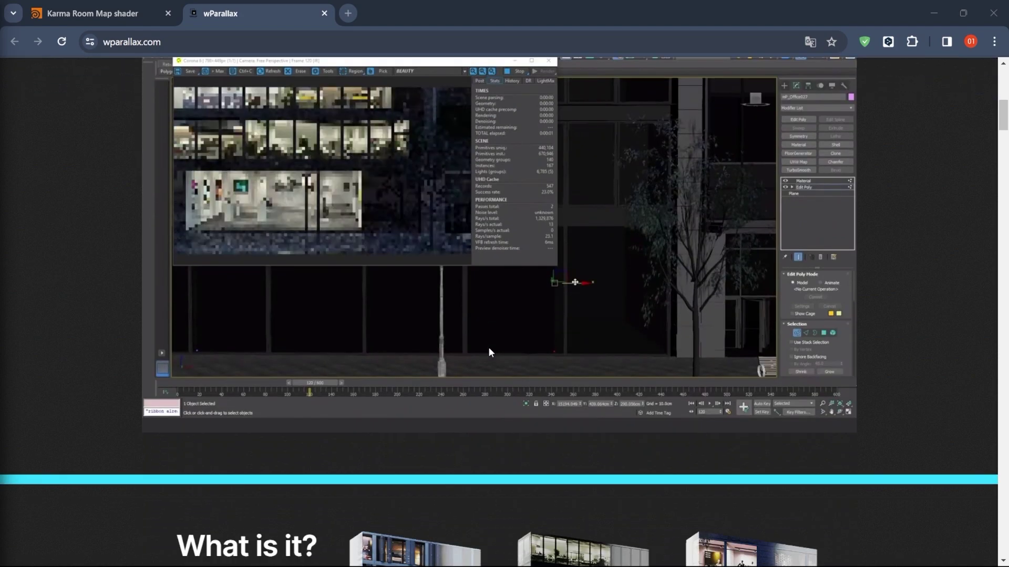
pyautogui.scroll(-2, 489, 348)
pyautogui.scroll(-1, 488, 348)
pyautogui.scroll(-2, 489, 347)
pyautogui.scroll(-2, 489, 348)
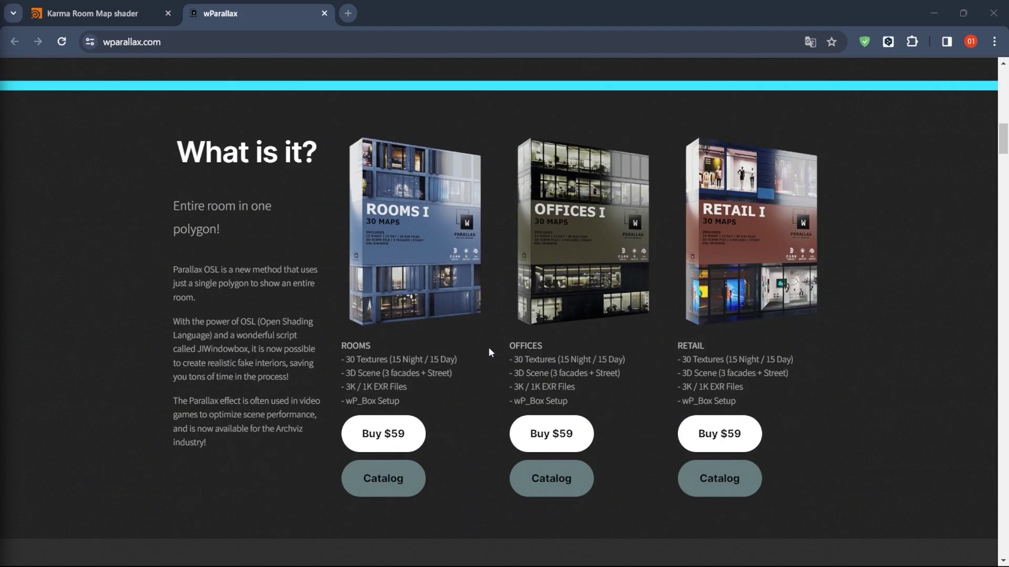
pyautogui.scroll(-2, 488, 349)
pyautogui.scroll(-2, 488, 348)
pyautogui.scroll(-2, 489, 348)
pyautogui.scroll(-2, 488, 349)
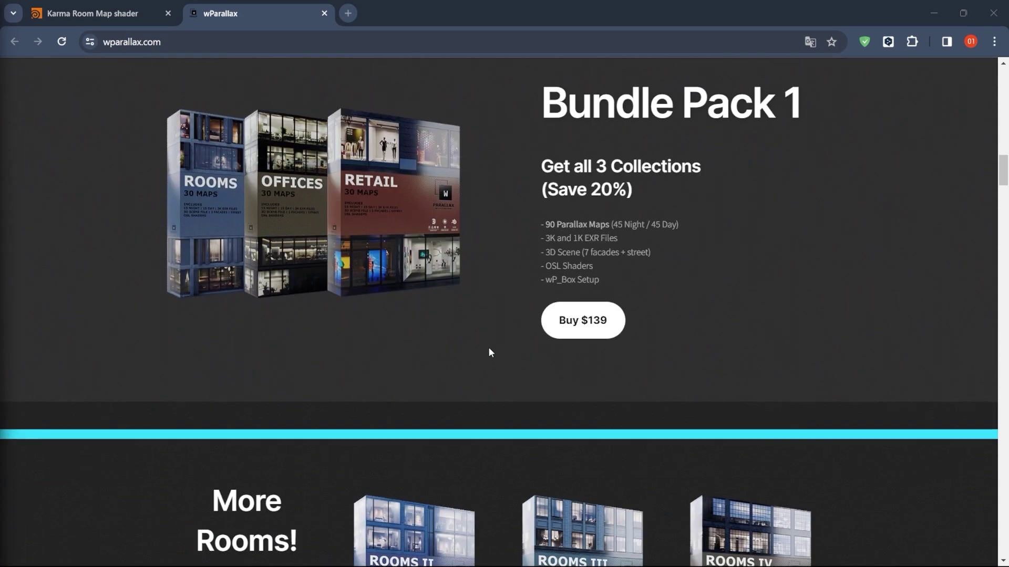
pyautogui.scroll(-3, 489, 348)
pyautogui.scroll(-4, 489, 348)
pyautogui.scroll(-4, 489, 348)
pyautogui.scroll(-2, 490, 346)
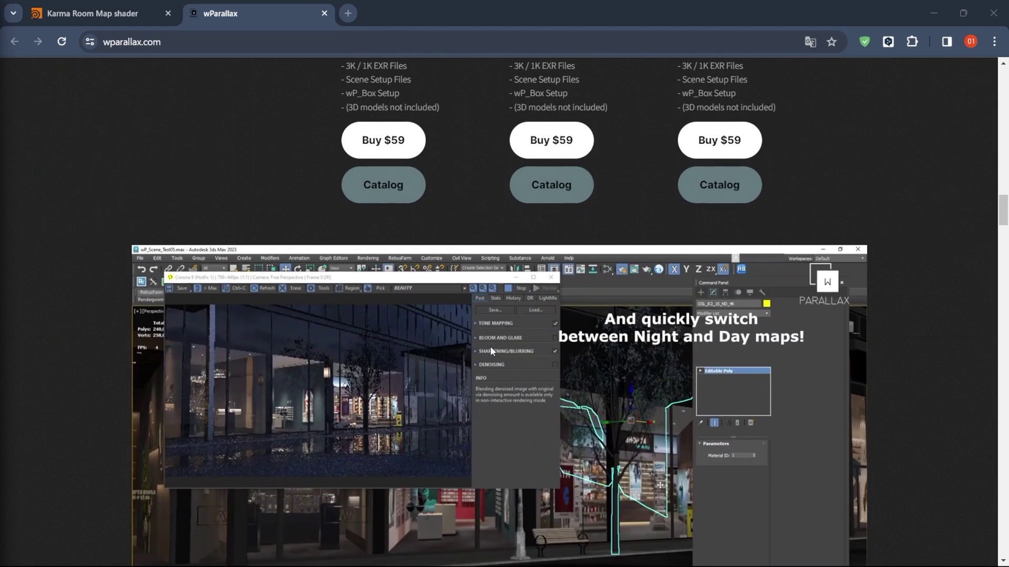
pyautogui.scroll(-3, 490, 346)
pyautogui.scroll(-2, 490, 346)
pyautogui.scroll(-2, 490, 345)
pyautogui.scroll(-3, 490, 346)
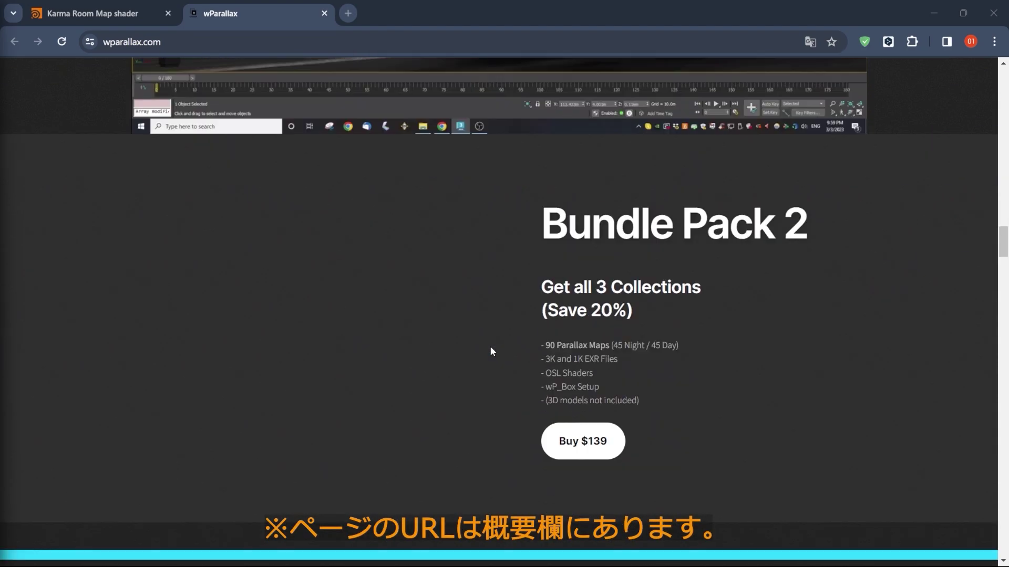
pyautogui.scroll(-2, 490, 347)
pyautogui.scroll(-2, 491, 347)
pyautogui.scroll(-2, 490, 347)
pyautogui.scroll(-2, 491, 347)
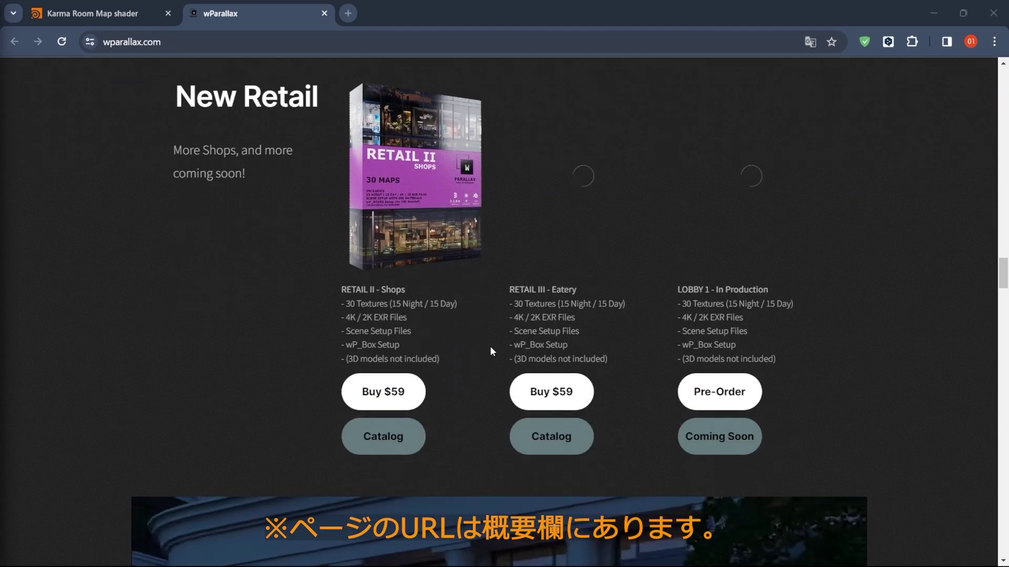
pyautogui.scroll(-2, 491, 347)
pyautogui.scroll(-5, 490, 347)
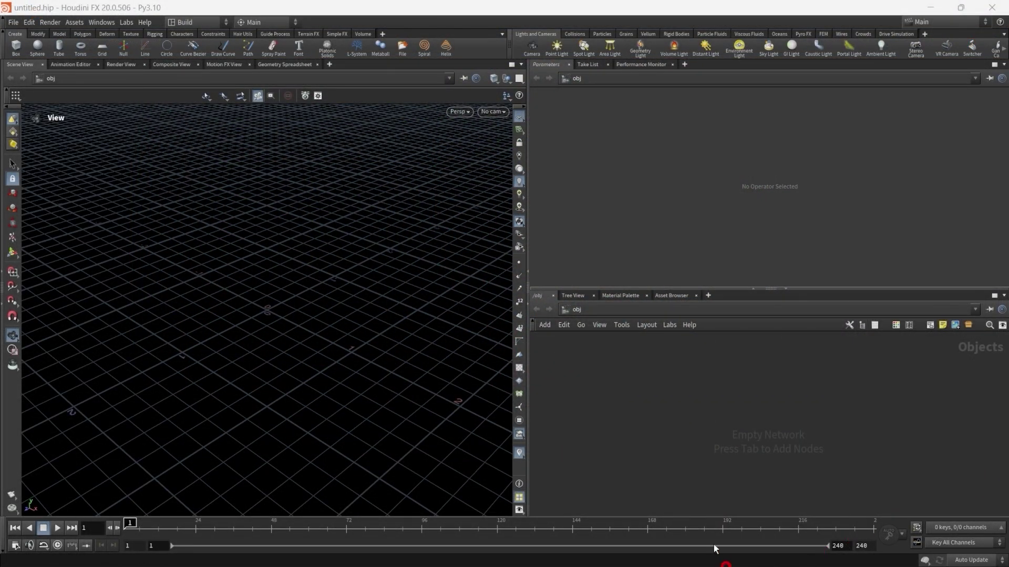
# Create a geo1 Geometry object in /obj and dive inside it
pyautogui.press('Tab')
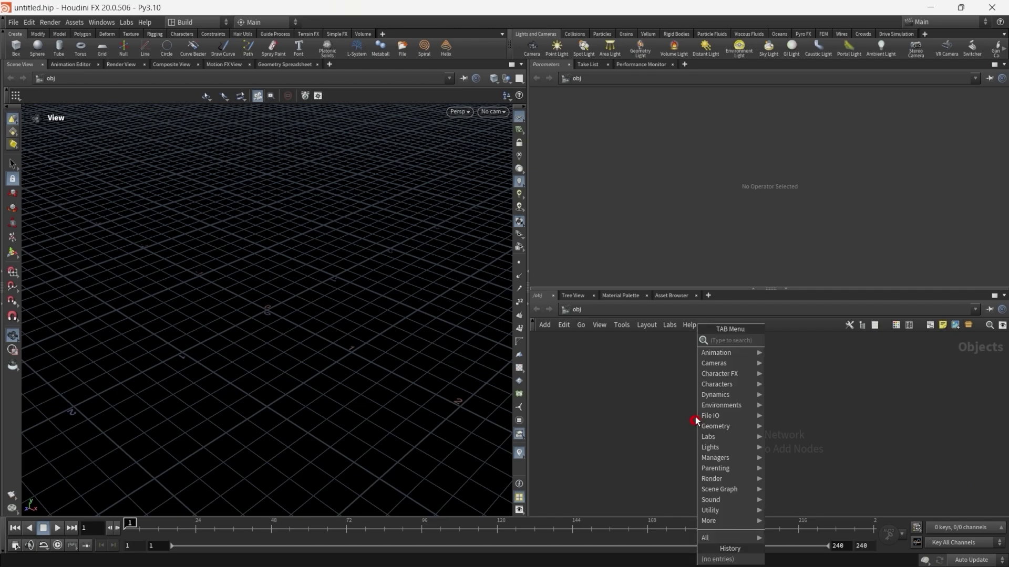
pyautogui.write('geo')
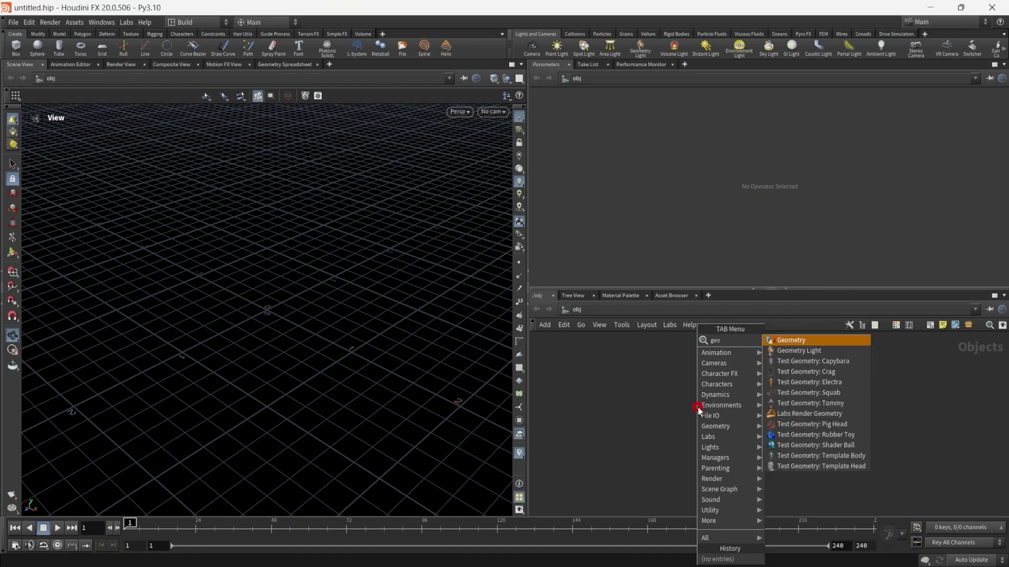
pyautogui.press('Return')
pyautogui.click(728, 383)
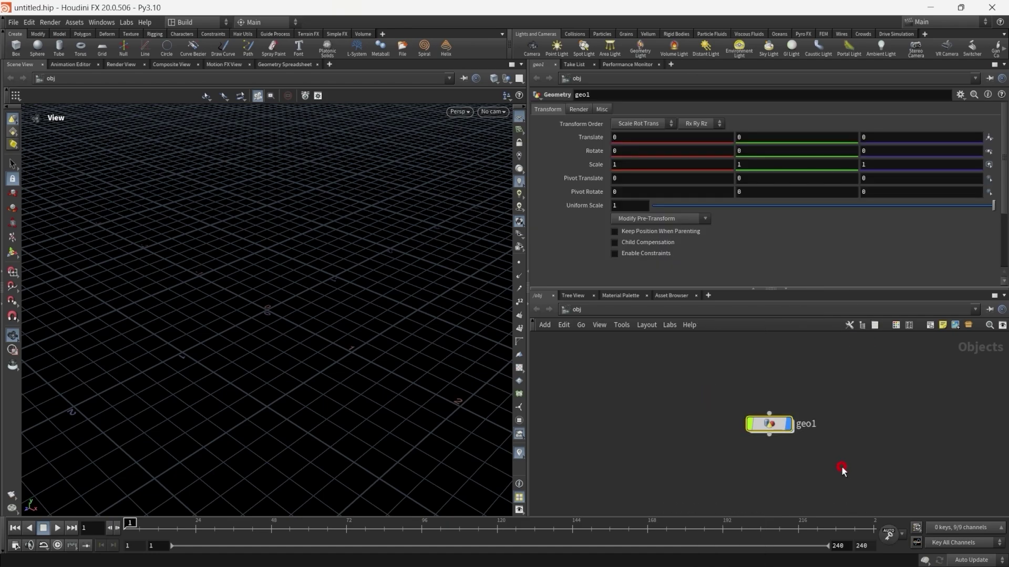
pyautogui.press('i')
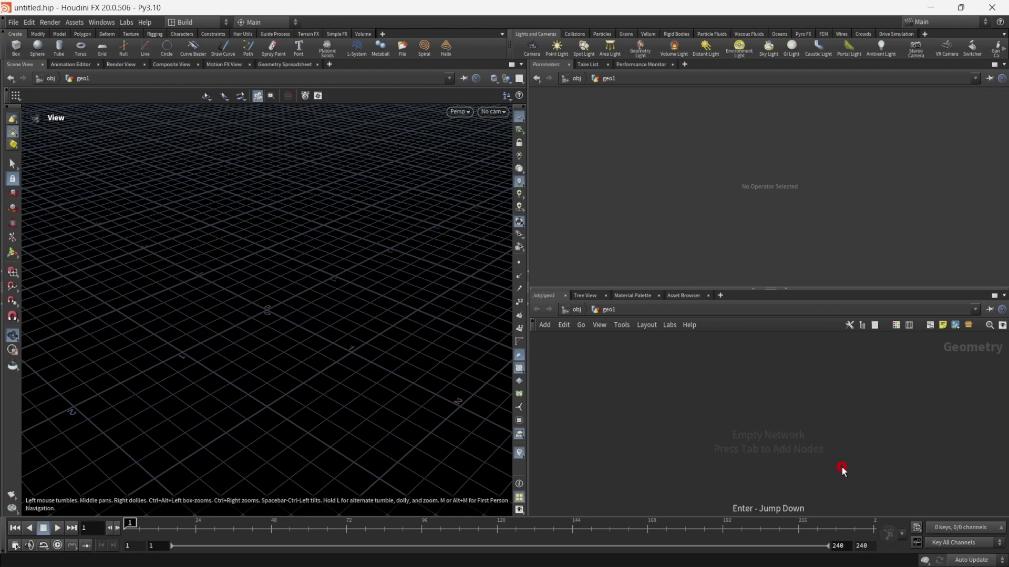
# Add a grid1 Grid node inside geo1
pyautogui.press('Tab')
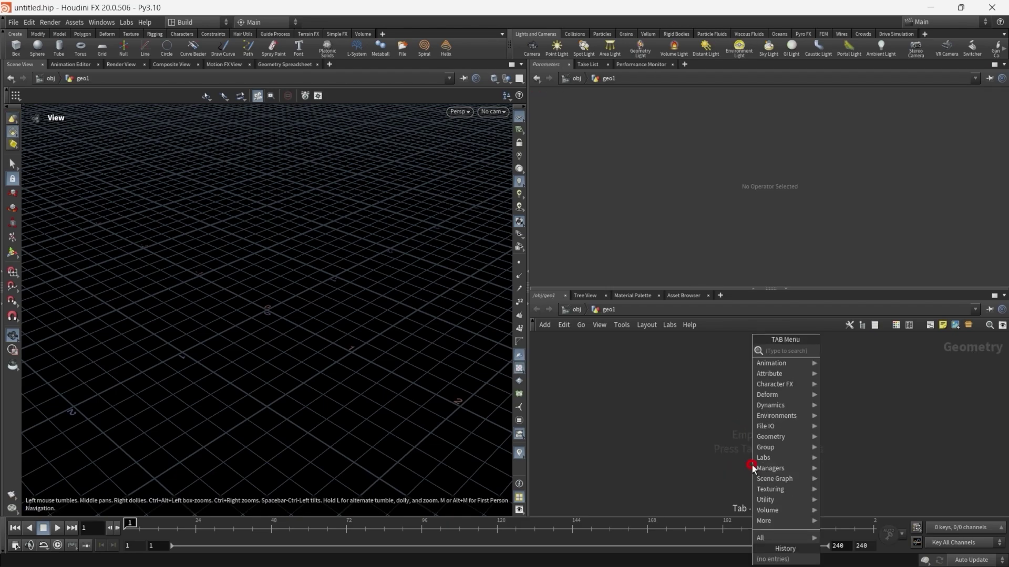
pyautogui.write('grid')
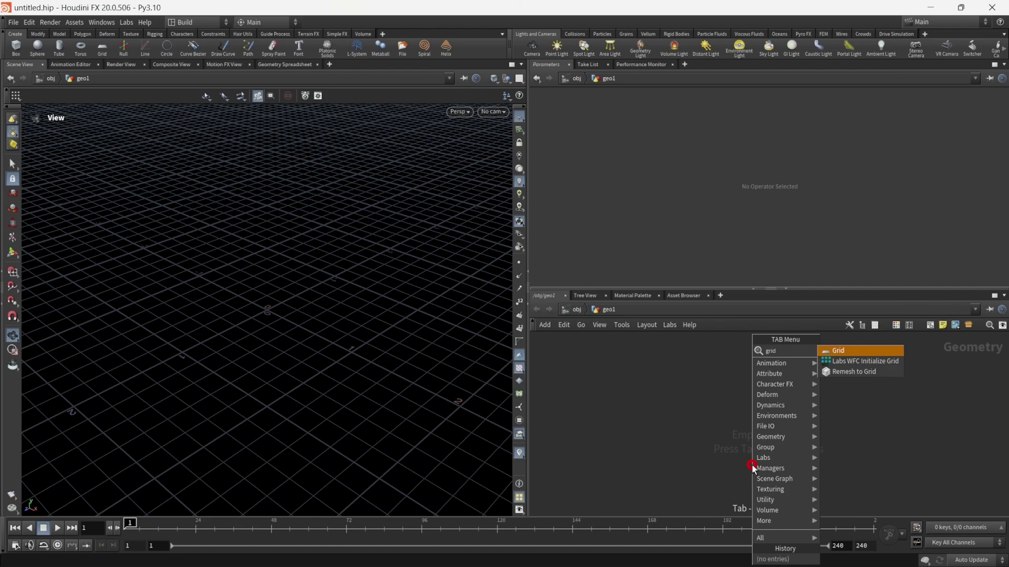
pyautogui.press('Return')
pyautogui.click(752, 465)
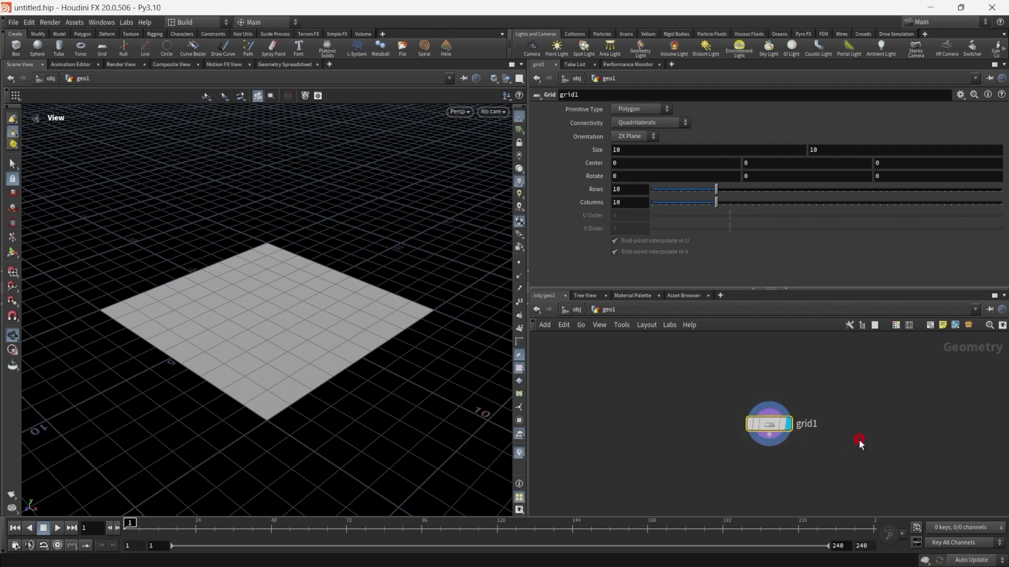
# Set grid1's orientation to XY Plane with size 2 by 1
pyautogui.click(626, 137)
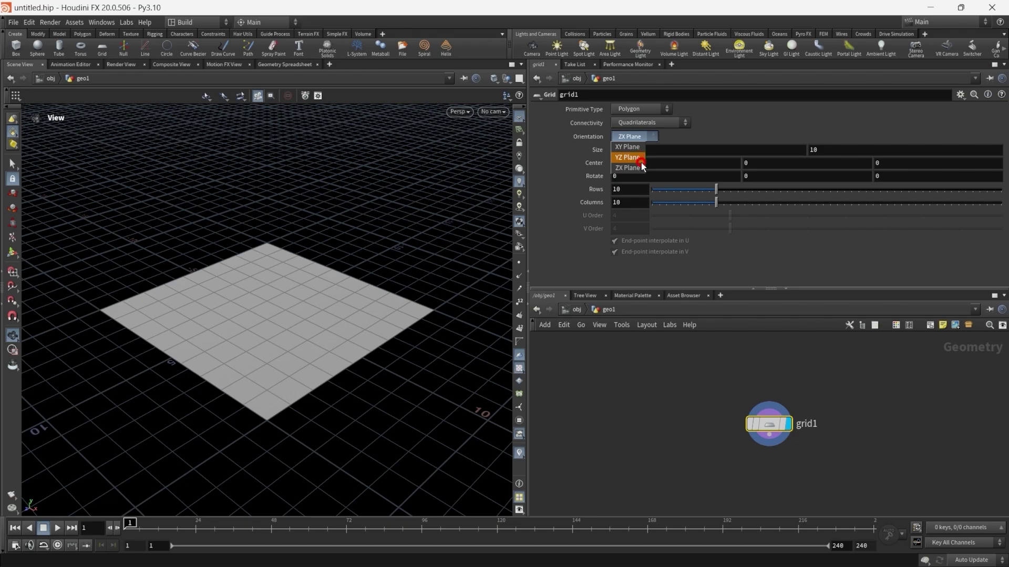
pyautogui.click(628, 147)
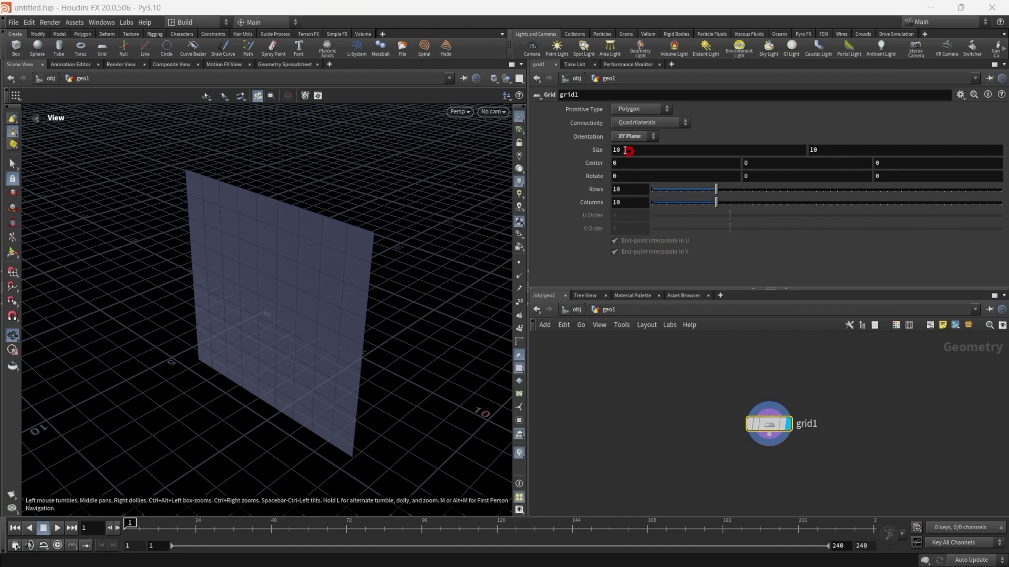
pyautogui.doubleClick(628, 151)
pyautogui.write('2')
pyautogui.doubleClick(825, 150)
pyautogui.write('1')
pyautogui.click(837, 322)
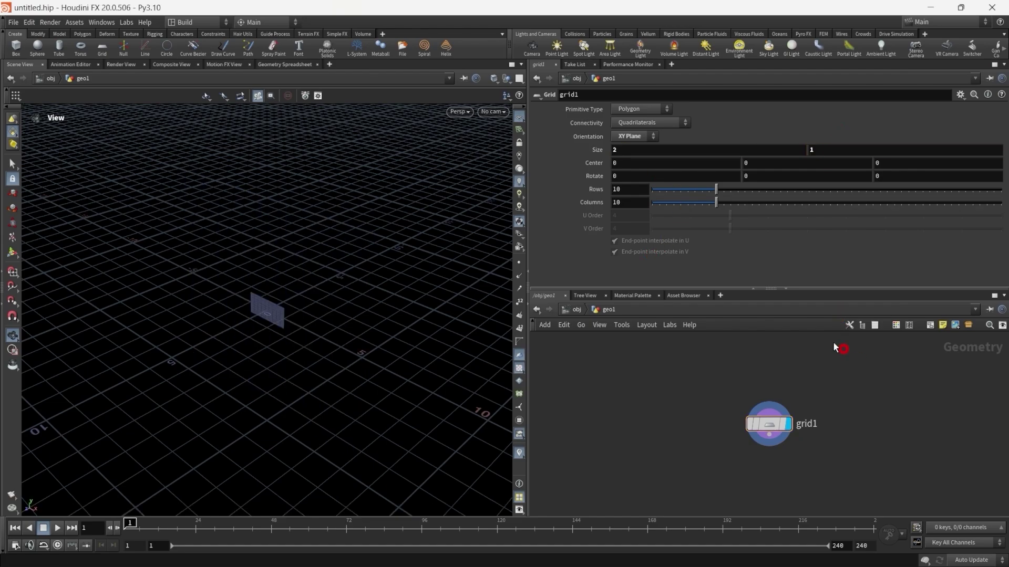
pyautogui.scroll(5, 349, 292)
pyautogui.moveTo(331, 292)
pyautogui.mouseDown()
pyautogui.moveTo(289, 300)
pyautogui.moveTo(347, 339)
pyautogui.moveTo(338, 349)
pyautogui.mouseUp()
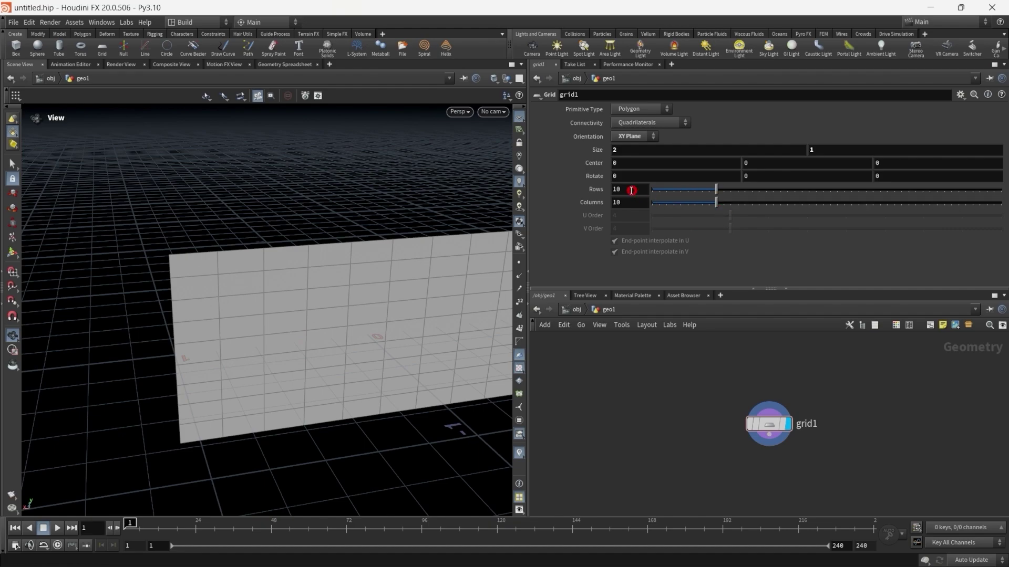
# Give grid1 2 rows and 2 columns
pyautogui.click(630, 189)
pyautogui.write('2')
pyautogui.click(644, 203)
pyautogui.write('2')
pyautogui.press('Return')
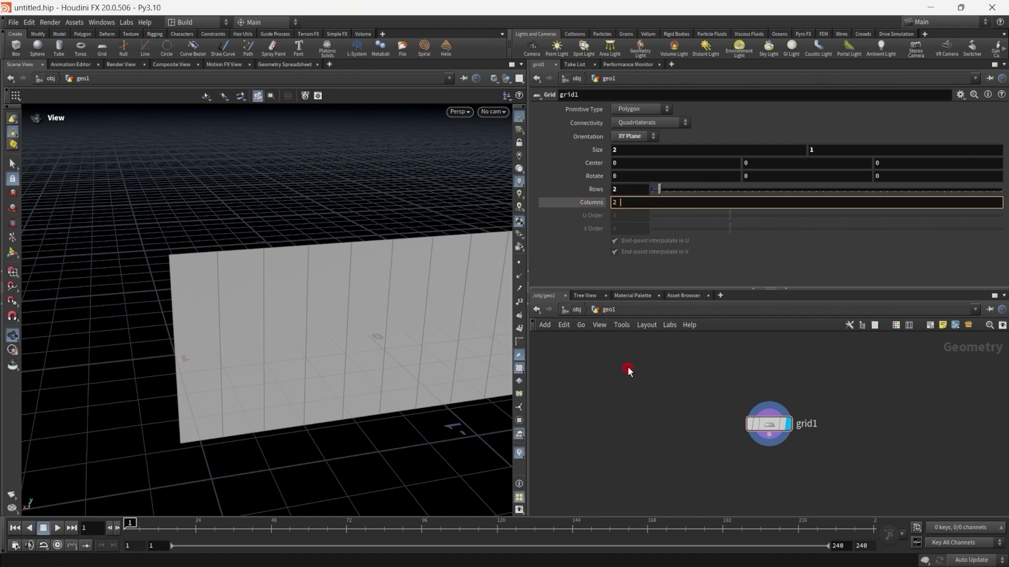
pyautogui.moveTo(412, 322)
pyautogui.mouseDown()
pyautogui.moveTo(387, 350)
pyautogui.moveTo(405, 349)
pyautogui.moveTo(394, 390)
pyautogui.mouseUp()
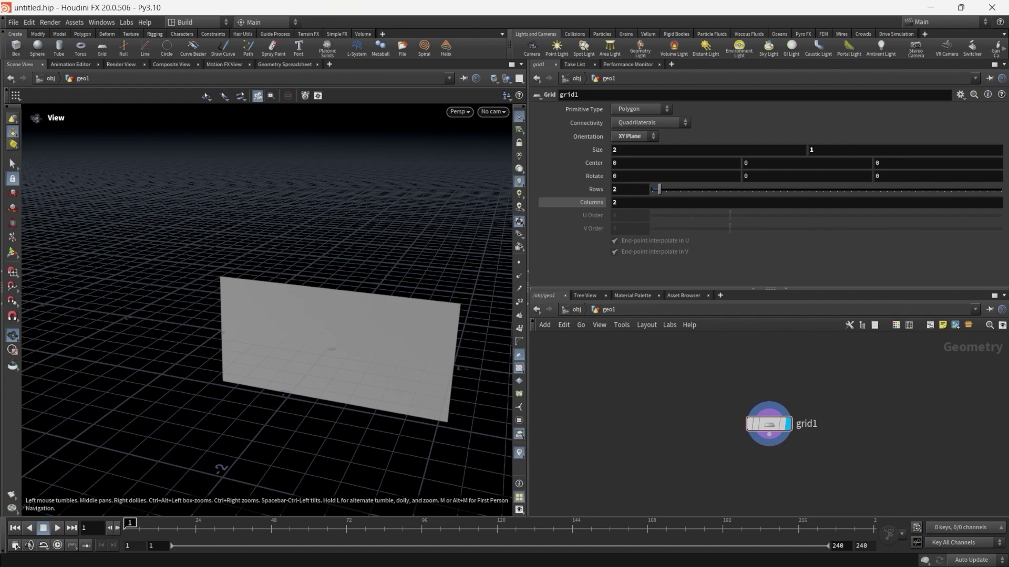
pyautogui.moveTo(766, 459); pyautogui.dragTo(742, 430, button='middle')
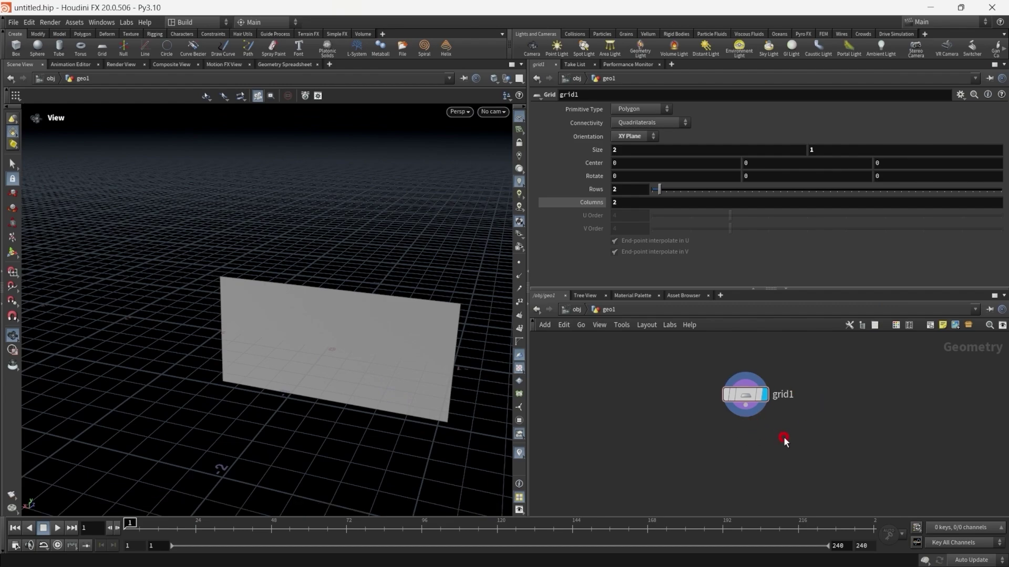
# Add roommapframe1 below grid1, wire grid1 into it, and set its display flag
pyautogui.press('Tab')
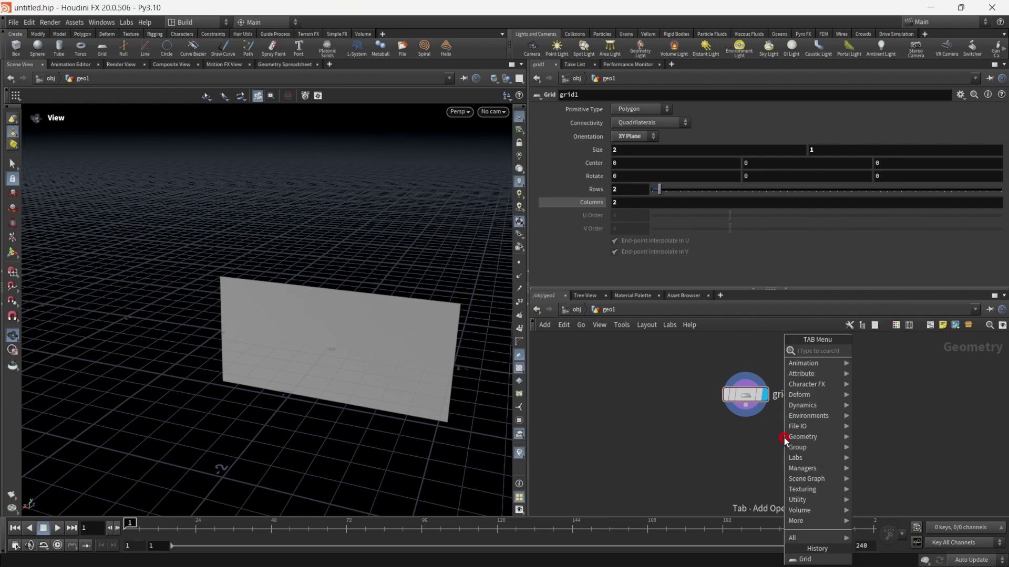
pyautogui.write('roomma')
pyautogui.write('pf')
pyautogui.press('Return')
pyautogui.click(766, 462)
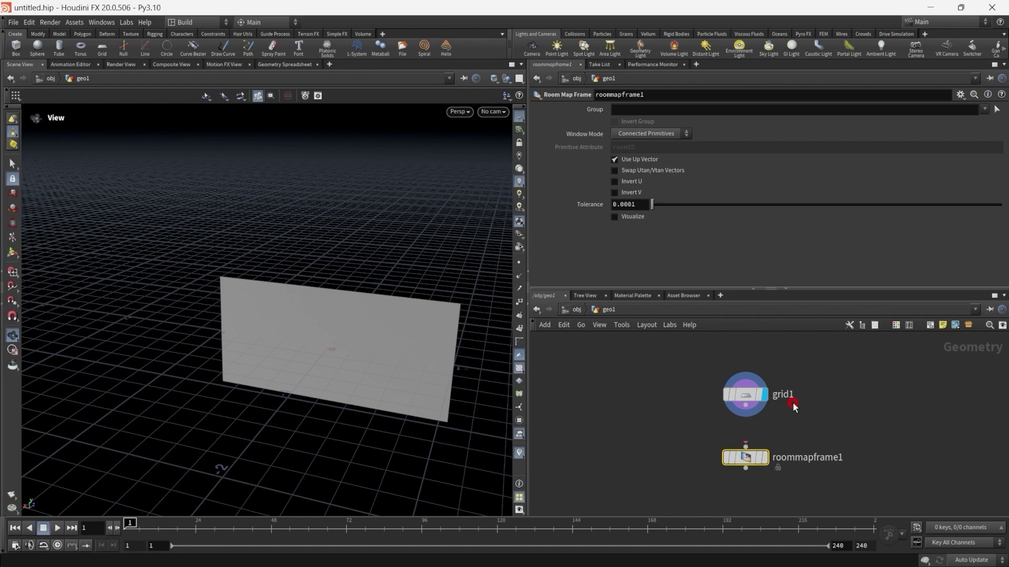
pyautogui.moveTo(745, 417); pyautogui.dragTo(755, 441)
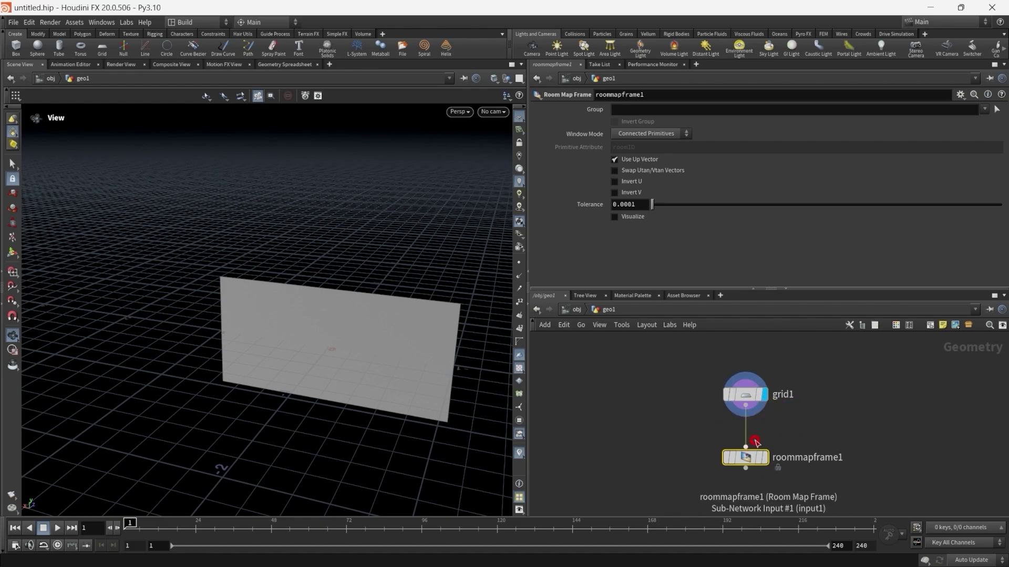
pyautogui.moveTo(807, 415); pyautogui.dragTo(809, 376, button='middle')
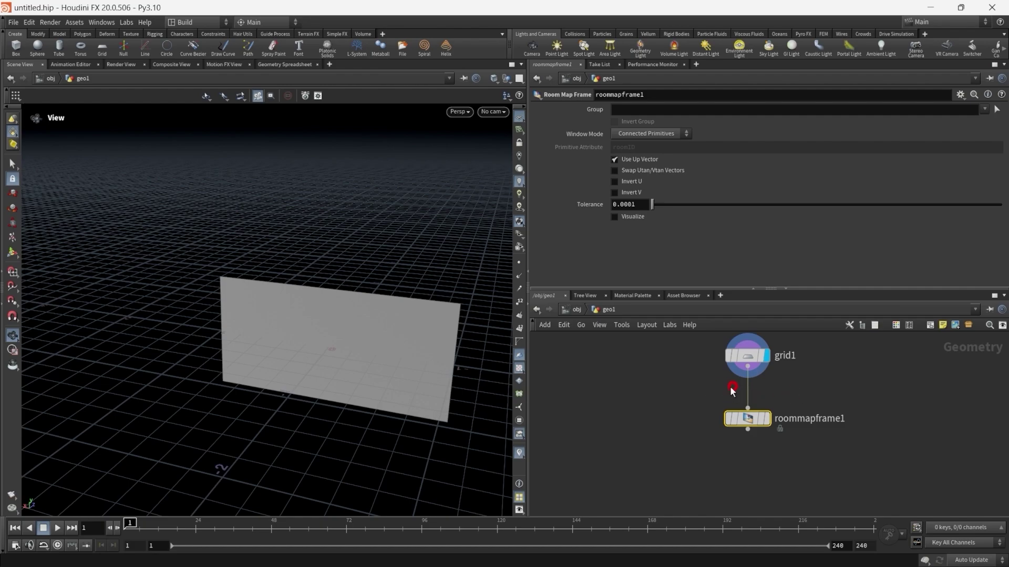
pyautogui.click(768, 418)
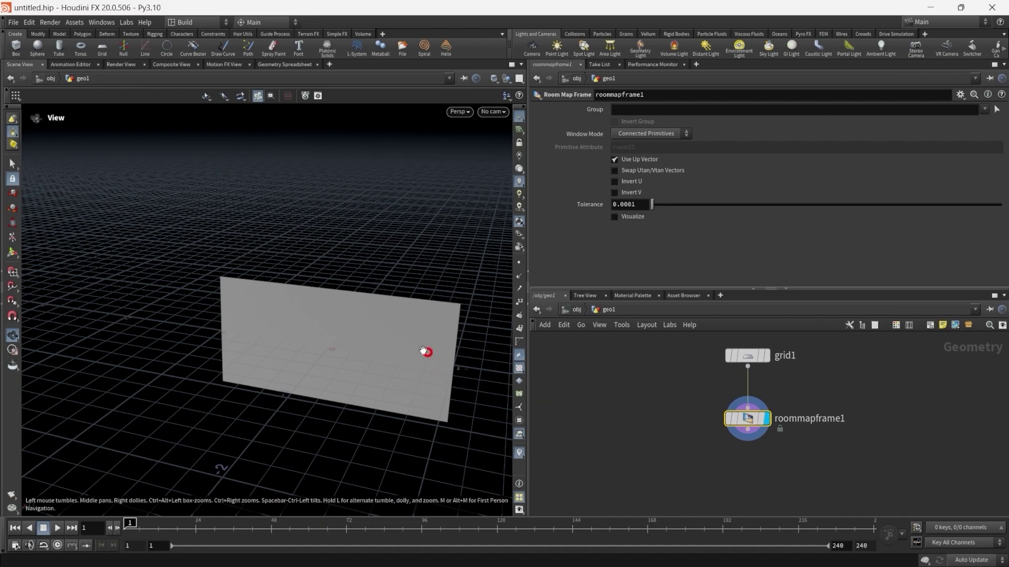
pyautogui.moveTo(423, 351)
pyautogui.mouseDown()
pyautogui.moveTo(481, 340)
pyautogui.moveTo(441, 376)
pyautogui.moveTo(374, 331)
pyautogui.moveTo(382, 329)
pyautogui.moveTo(383, 342)
pyautogui.moveTo(356, 349)
pyautogui.moveTo(396, 345)
pyautogui.mouseUp()
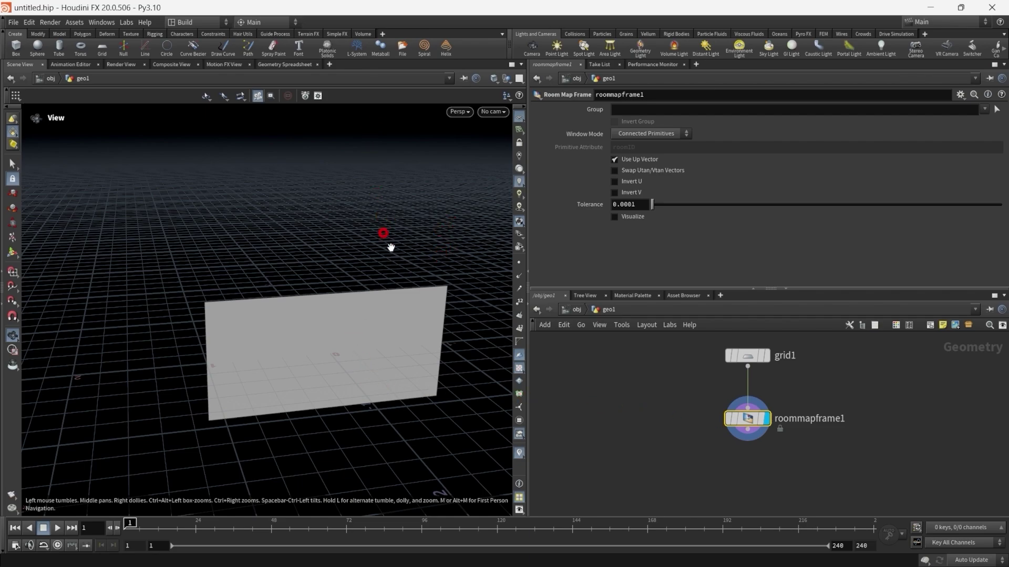
pyautogui.moveTo(788, 439); pyautogui.dragTo(780, 456, button='middle')
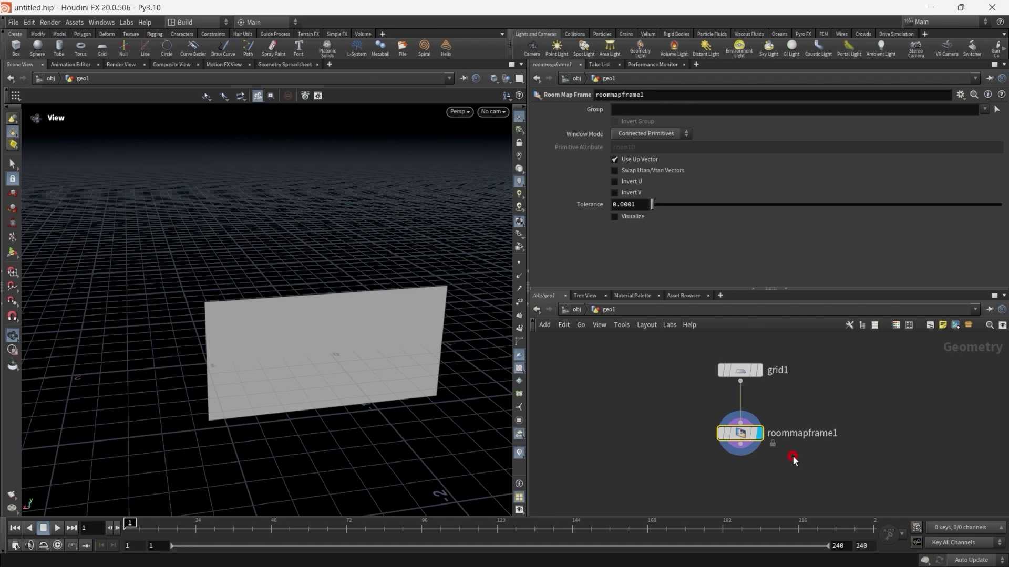
# Enable Visualize on roommapframe1 and orbit to inspect its frame axes
pyautogui.click(632, 216)
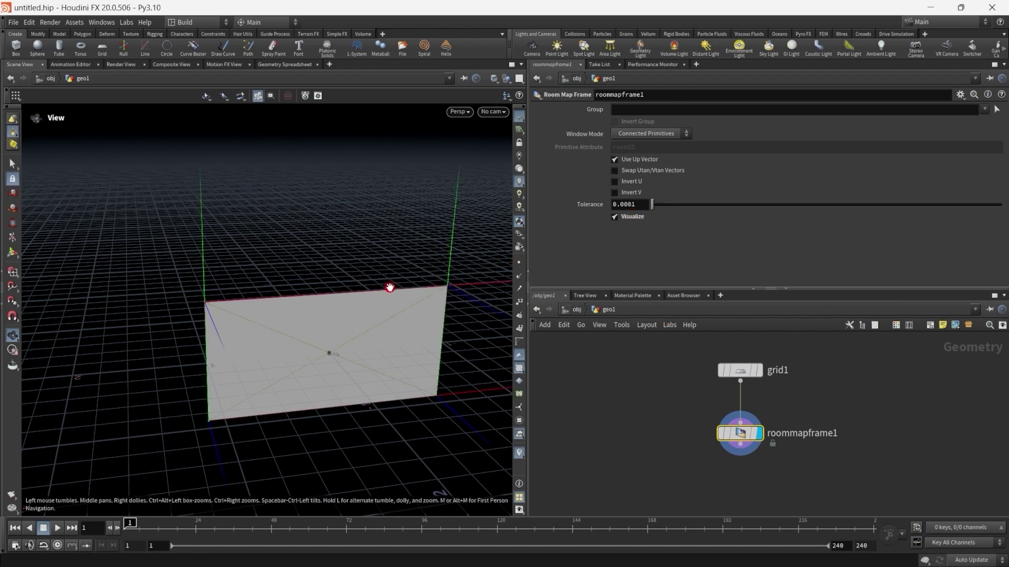
pyautogui.moveTo(388, 288)
pyautogui.mouseDown()
pyautogui.moveTo(335, 300)
pyautogui.moveTo(343, 316)
pyautogui.mouseUp()
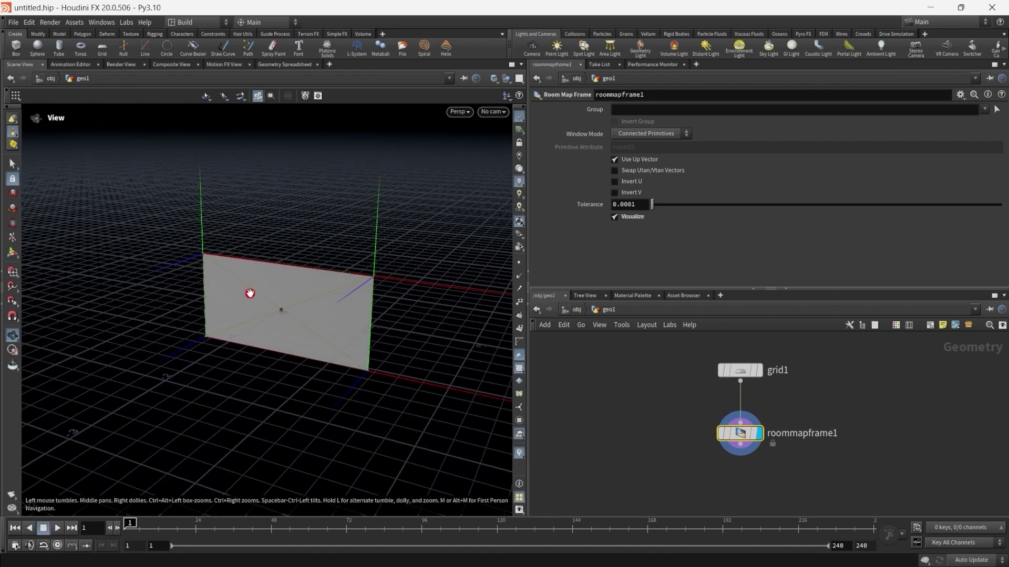
pyautogui.moveTo(327, 303); pyautogui.dragTo(461, 289)
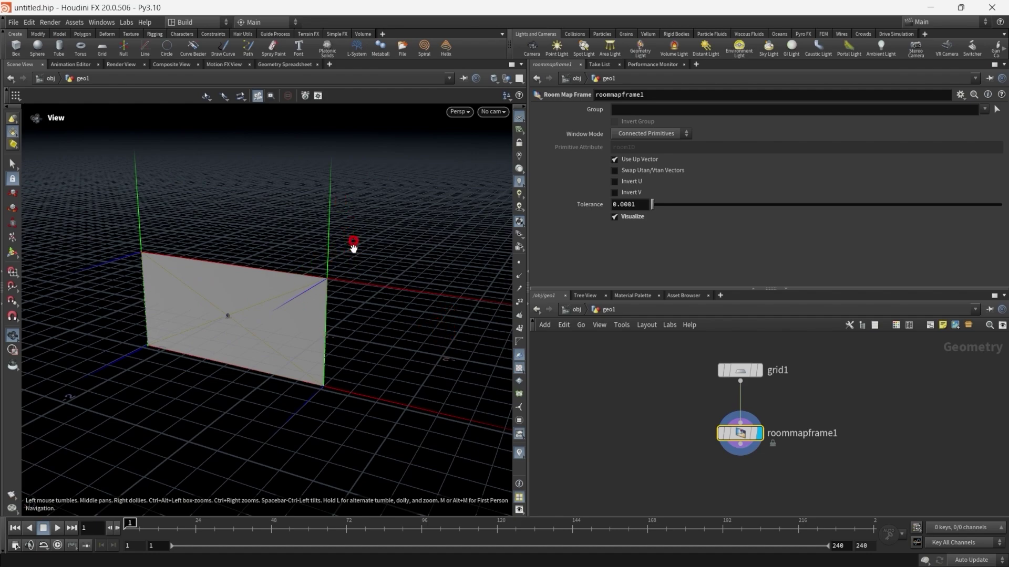
pyautogui.click(294, 64)
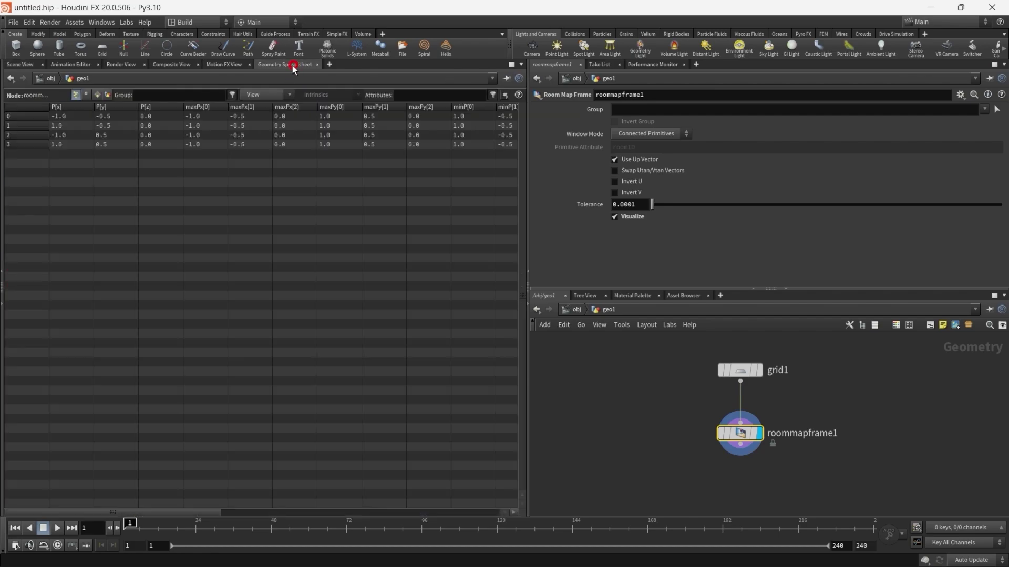
pyautogui.moveTo(200, 512); pyautogui.dragTo(483, 513)
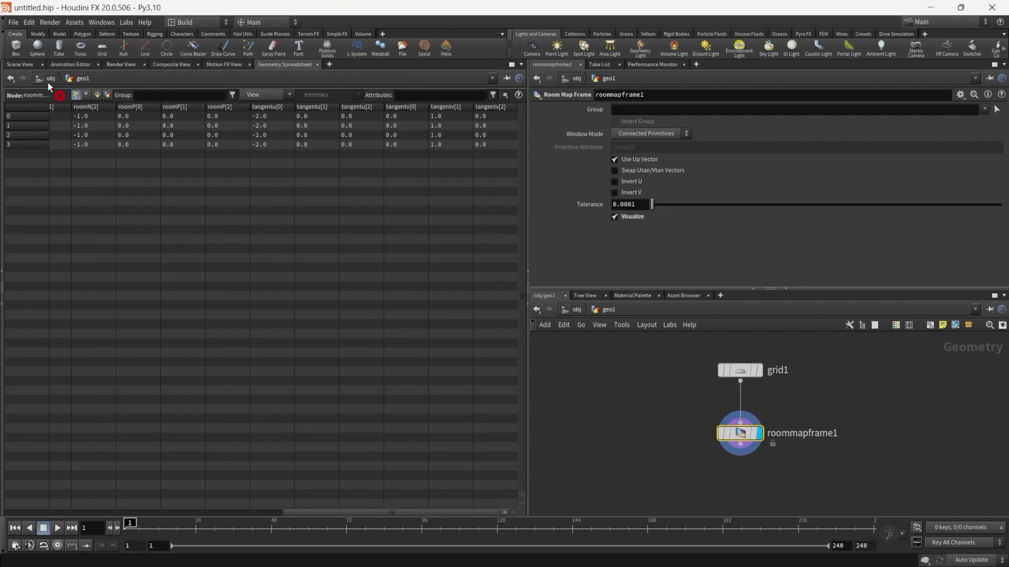
pyautogui.click(24, 63)
pyautogui.moveTo(399, 342)
pyautogui.mouseDown()
pyautogui.moveTo(382, 354)
pyautogui.moveTo(344, 331)
pyautogui.moveTo(337, 288)
pyautogui.moveTo(335, 309)
pyautogui.moveTo(382, 331)
pyautogui.mouseUp()
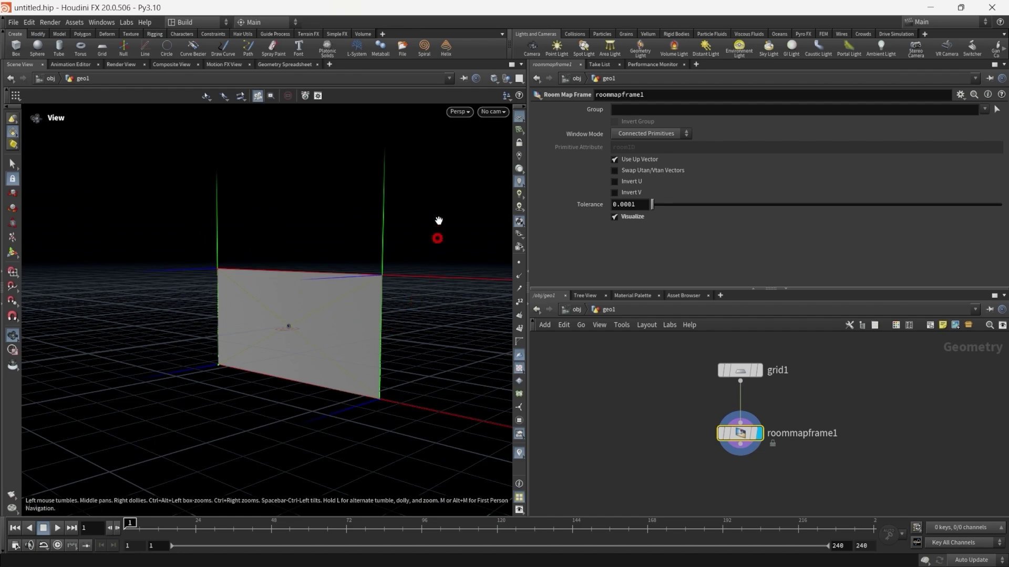
pyautogui.moveTo(305, 309)
pyautogui.mouseDown()
pyautogui.moveTo(296, 328)
pyautogui.moveTo(313, 322)
pyautogui.mouseUp()
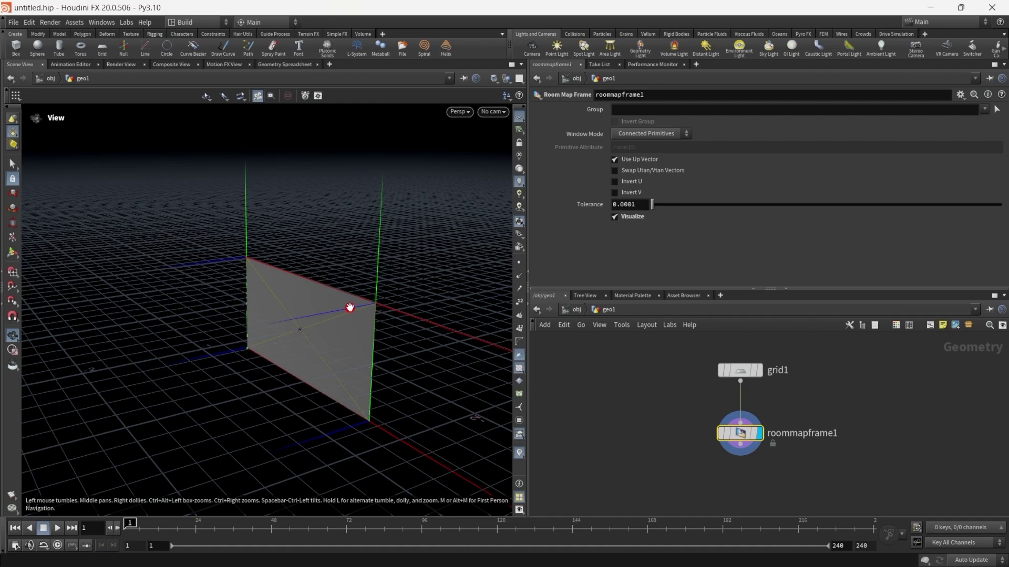
pyautogui.moveTo(338, 317)
pyautogui.mouseDown()
pyautogui.moveTo(308, 315)
pyautogui.moveTo(378, 309)
pyautogui.moveTo(406, 317)
pyautogui.moveTo(410, 306)
pyautogui.moveTo(234, 306)
pyautogui.mouseUp()
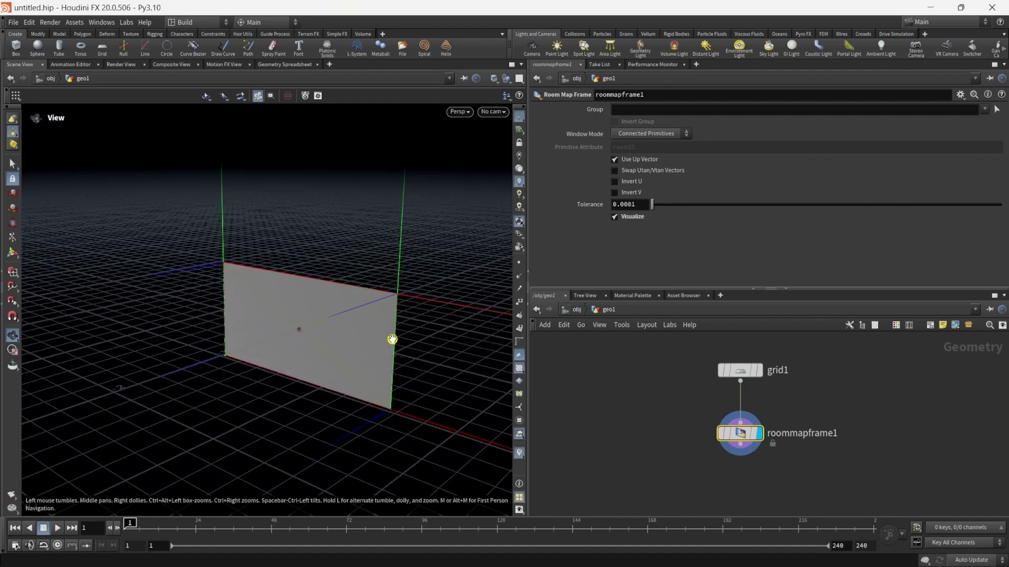
pyautogui.moveTo(391, 337)
pyautogui.mouseDown()
pyautogui.moveTo(330, 338)
pyautogui.moveTo(414, 345)
pyautogui.moveTo(329, 333)
pyautogui.moveTo(309, 344)
pyautogui.mouseUp()
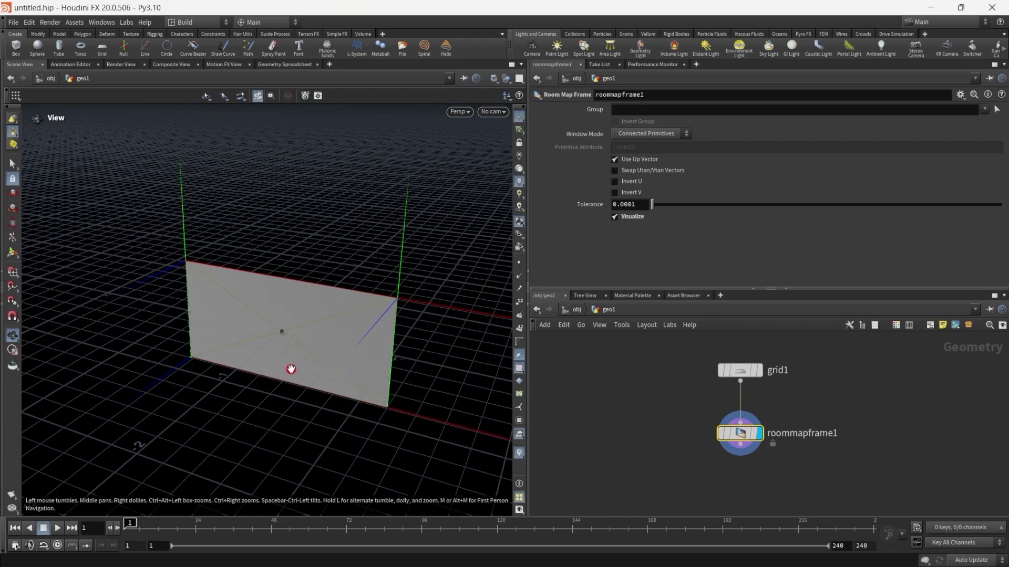
pyautogui.click(313, 377)
pyautogui.click(304, 375)
pyautogui.moveTo(308, 372); pyautogui.dragTo(295, 377)
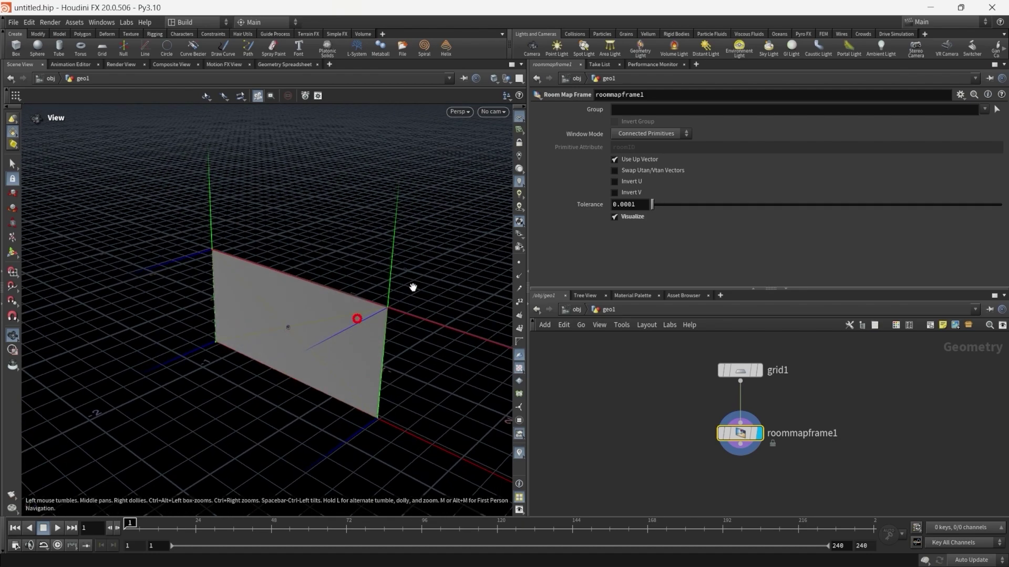
pyautogui.click(630, 182)
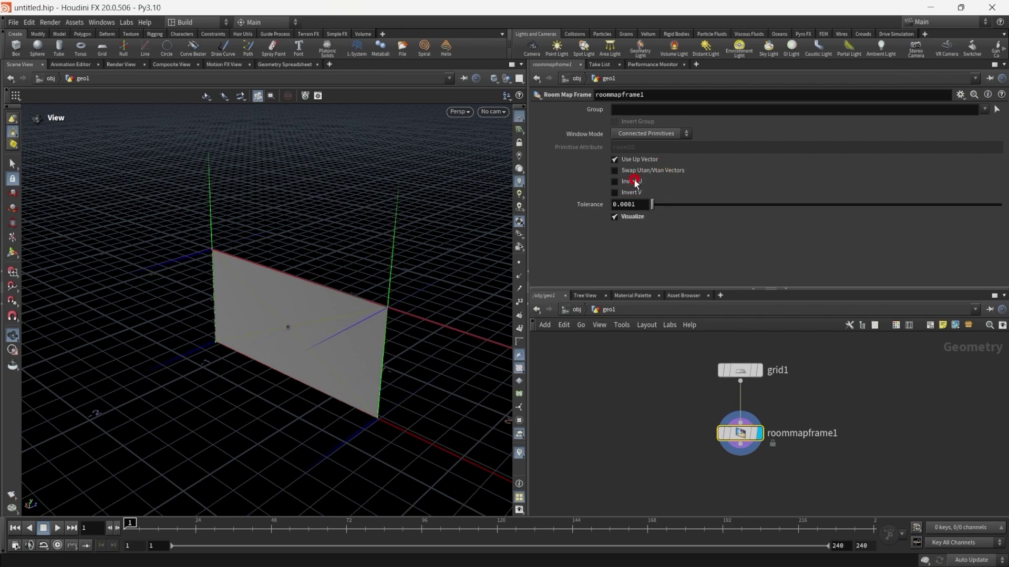
pyautogui.click(630, 183)
pyautogui.click(631, 183)
pyautogui.click(414, 275)
pyautogui.moveTo(413, 275)
pyautogui.mouseDown()
pyautogui.moveTo(387, 274)
pyautogui.moveTo(387, 329)
pyautogui.moveTo(322, 351)
pyautogui.mouseUp()
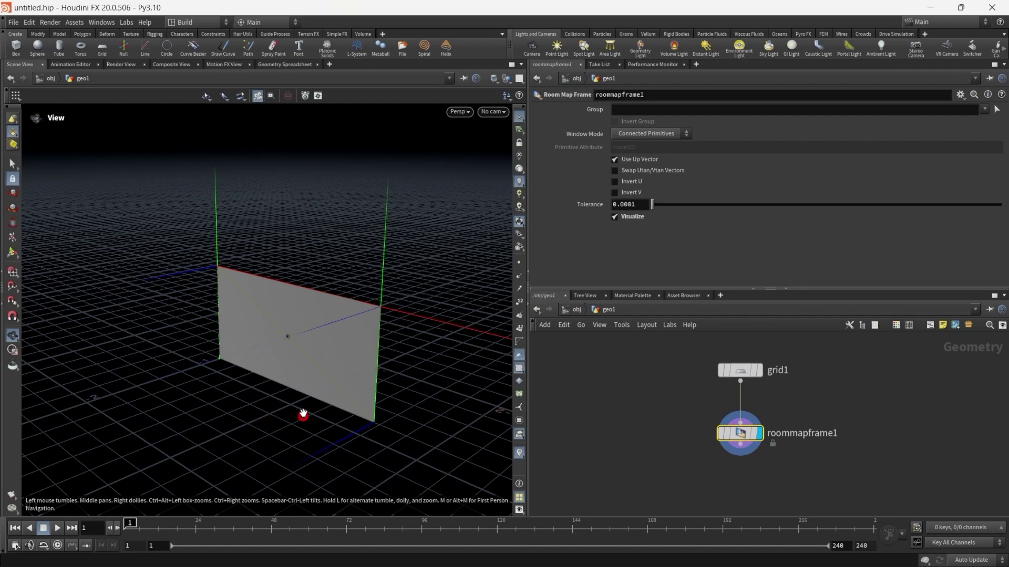
pyautogui.moveTo(717, 418); pyautogui.dragTo(675, 424, button='middle')
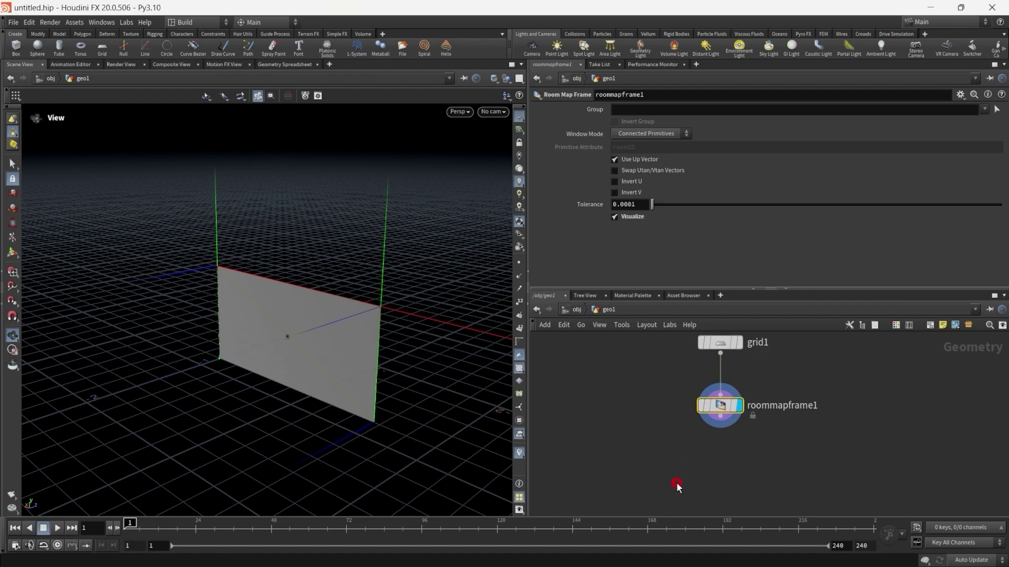
# Add a Null node wired below roommapframe1
pyautogui.press('Tab')
pyautogui.press('Escape')
pyautogui.click(676, 486)
pyautogui.moveTo(686, 473); pyautogui.dragTo(719, 470)
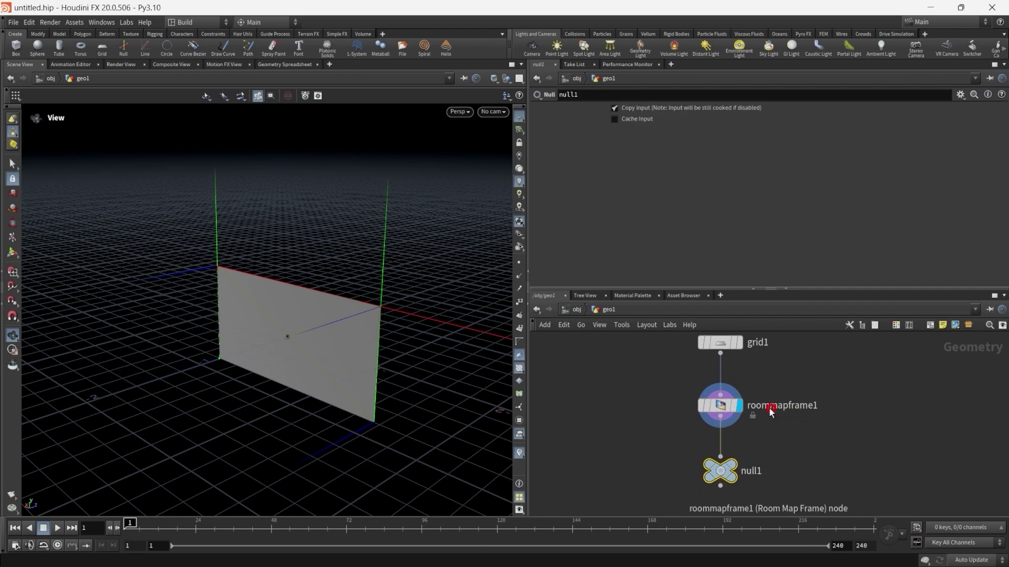
pyautogui.click(716, 435)
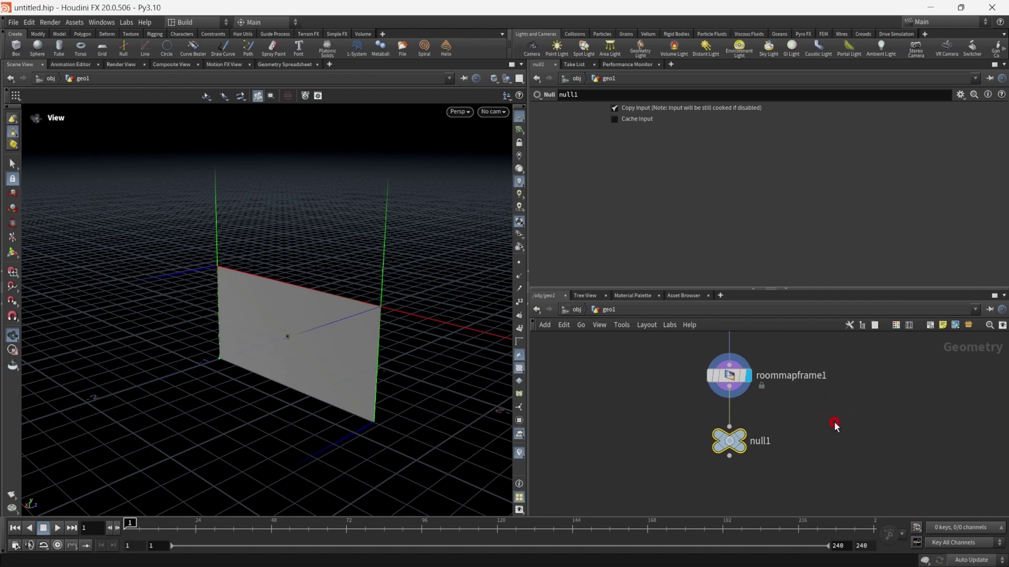
# Rename the null GEO_WINDOW and make it the displayed output
pyautogui.doubleClick(768, 440)
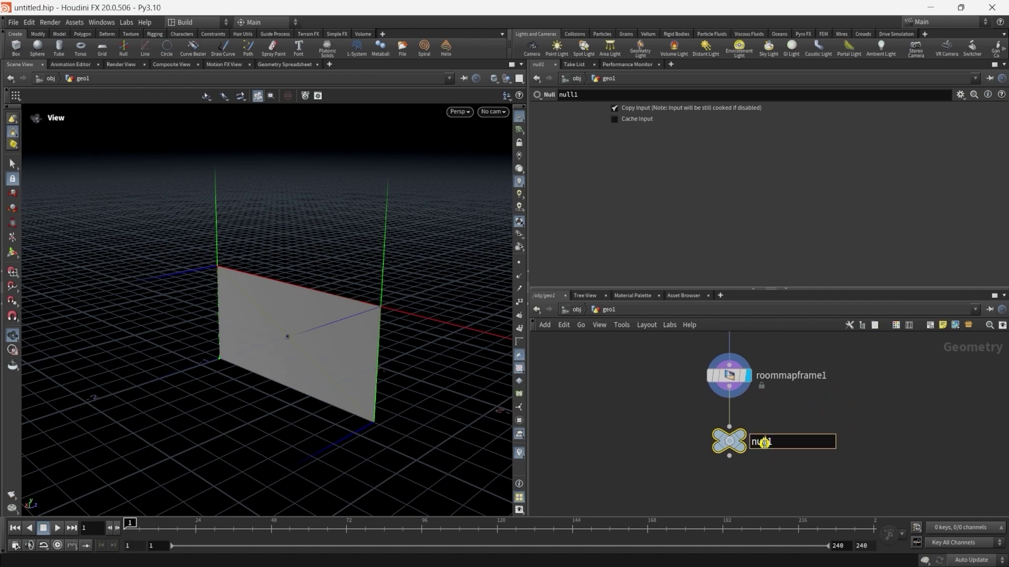
pyautogui.write('GEO_W')
pyautogui.write('INDOW')
pyautogui.press('Return')
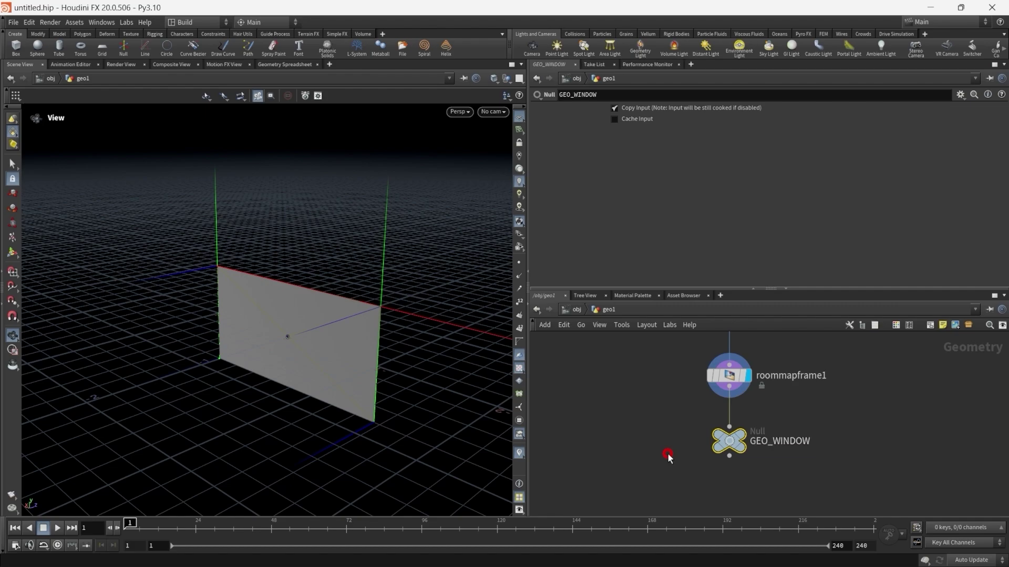
pyautogui.click(741, 440)
pyautogui.moveTo(859, 436); pyautogui.dragTo(859, 408, button='middle')
pyautogui.scroll(-2, 865, 411)
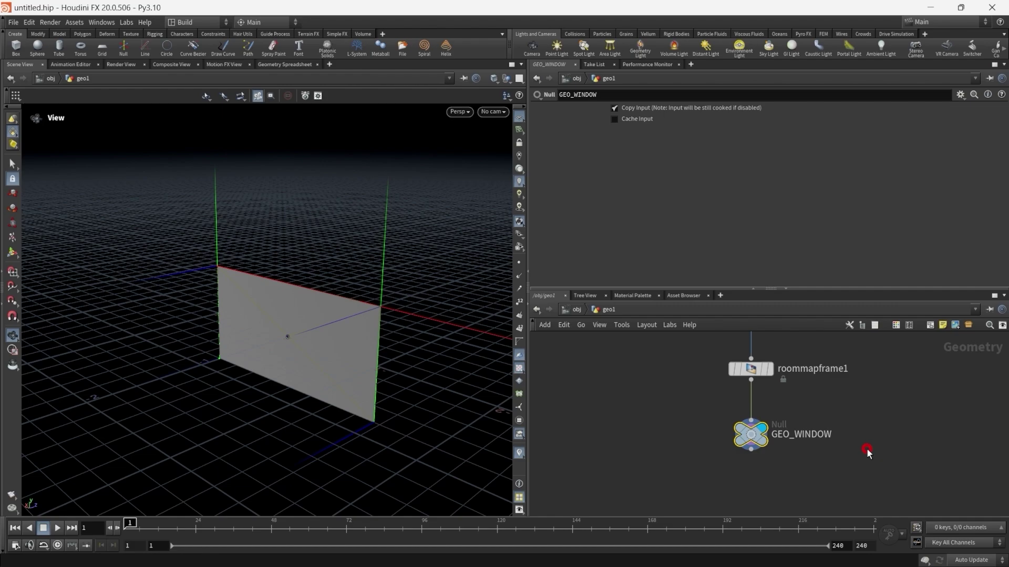
pyautogui.moveTo(847, 414); pyautogui.dragTo(844, 443, button='middle')
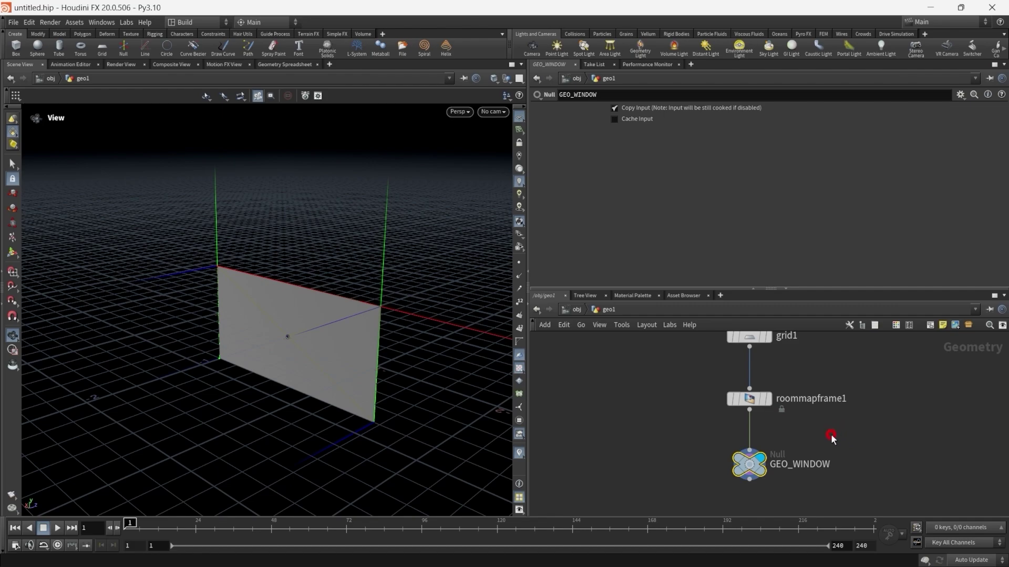
pyautogui.scroll(1, 835, 445)
pyautogui.scroll(1, 828, 437)
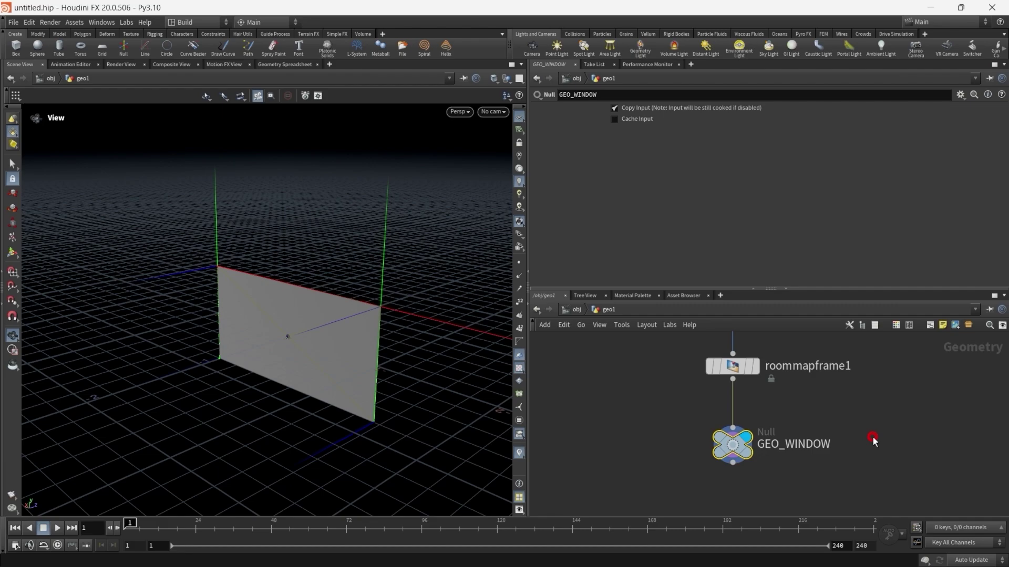
pyautogui.hscroll(1, 869, 440)
pyautogui.scroll(-2, 773, 449)
pyautogui.scroll(-2, 735, 452)
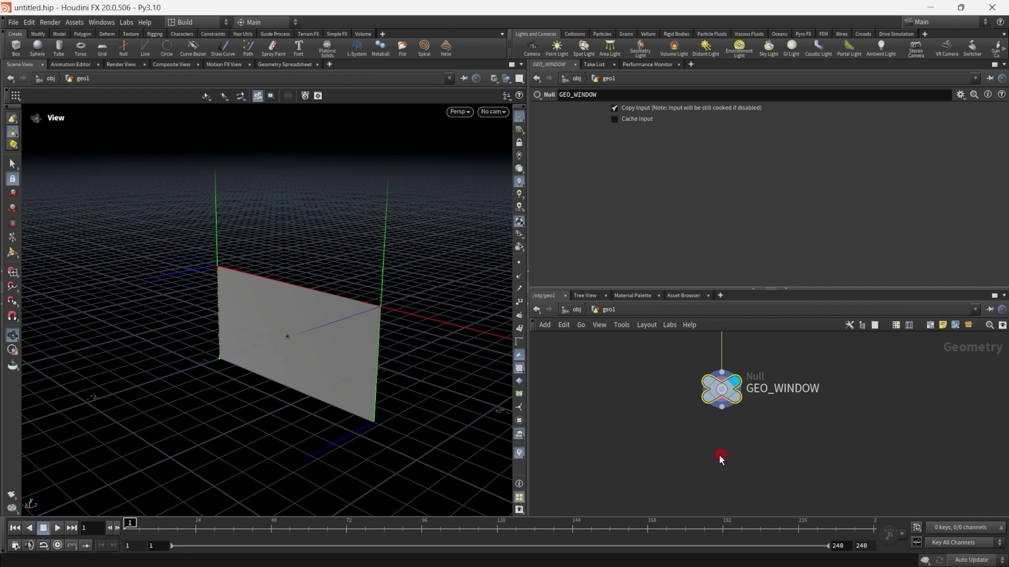
# Create a LOP Network node positioned below GEO_WINDOW in geo1
pyautogui.press('Tab')
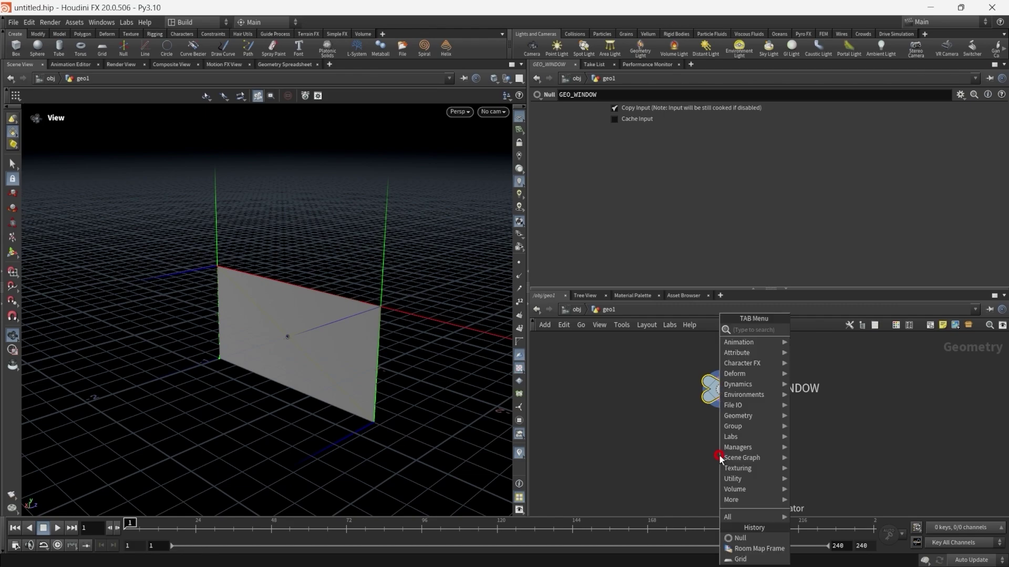
pyautogui.write('l')
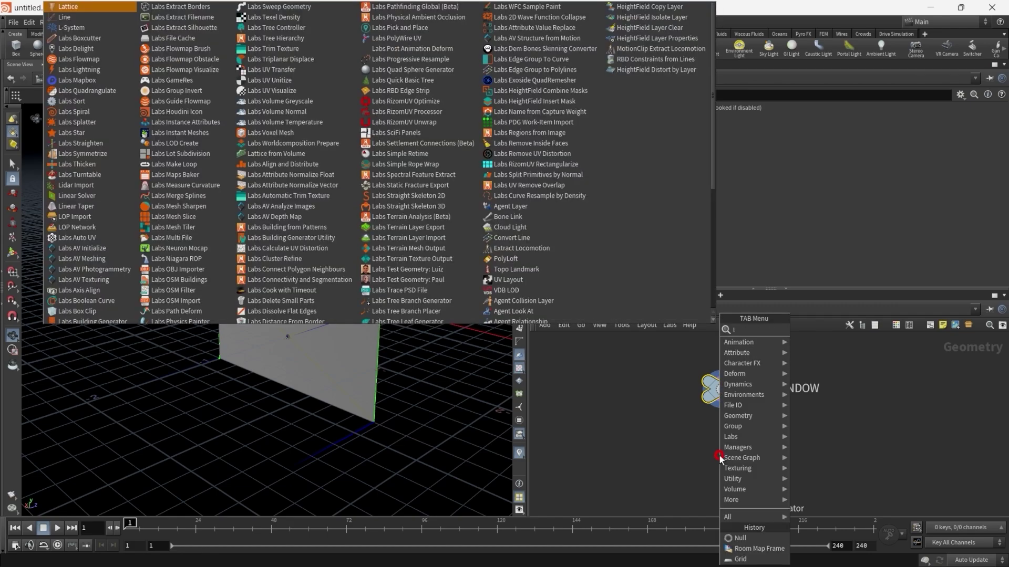
pyautogui.write('opn')
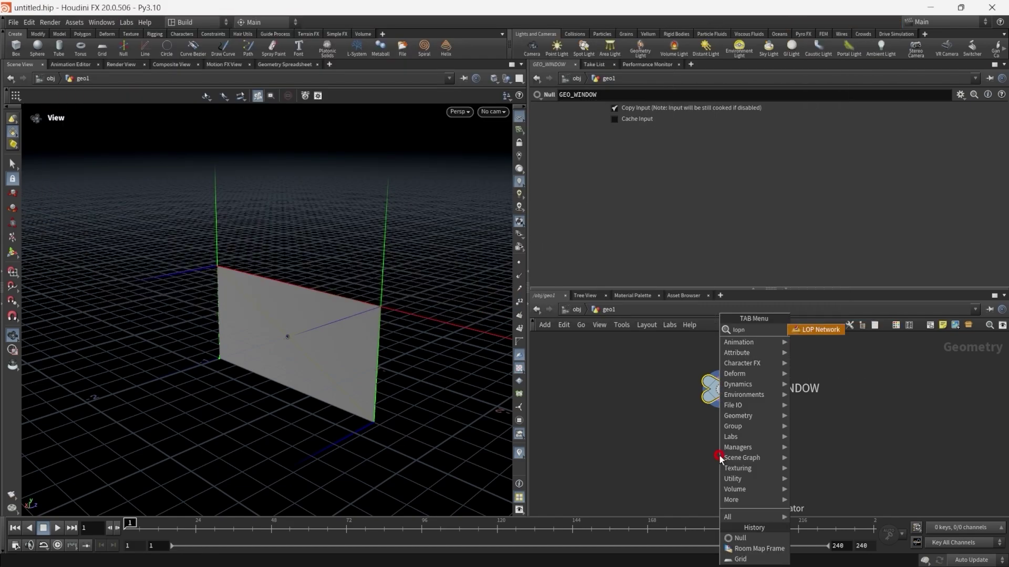
pyautogui.press('Return')
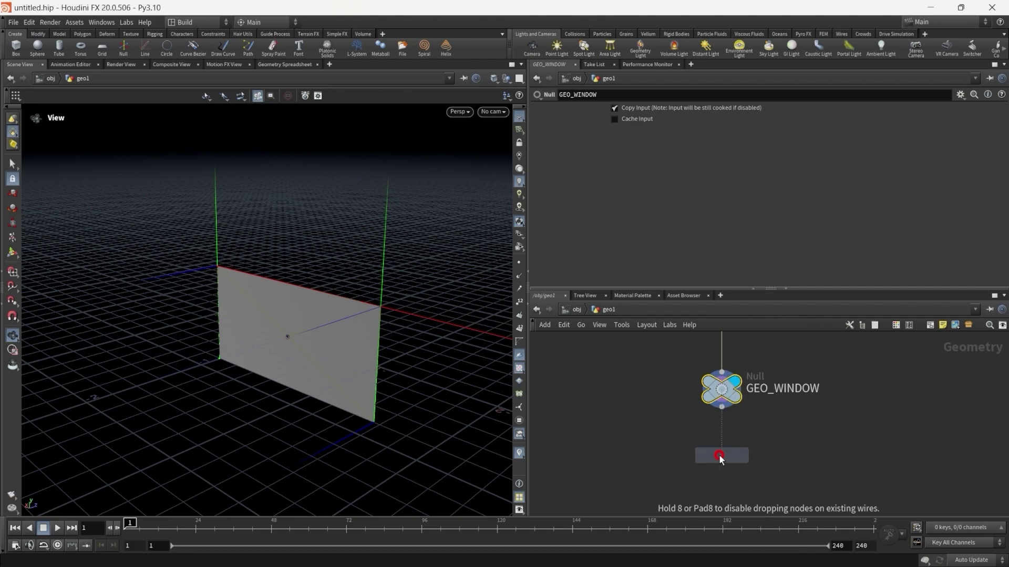
pyautogui.click(720, 457)
pyautogui.scroll(-2, 788, 468)
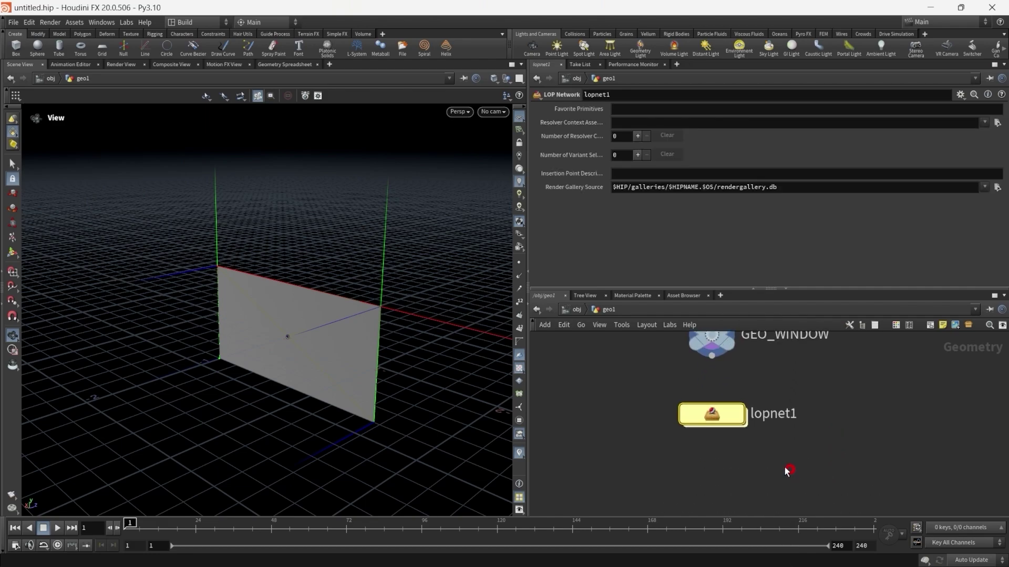
pyautogui.moveTo(728, 438); pyautogui.dragTo(734, 448)
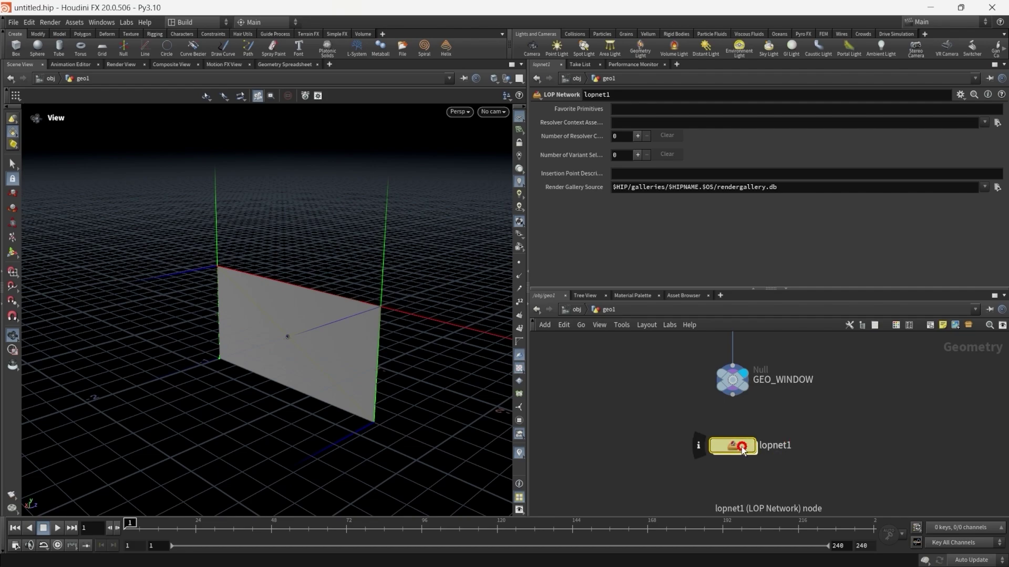
pyautogui.doubleClick(756, 444)
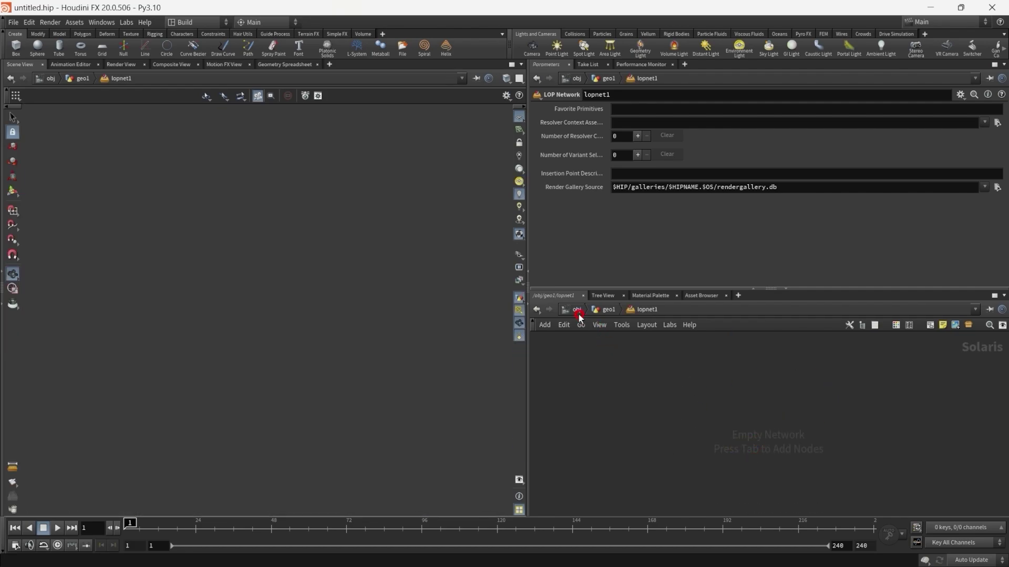
pyautogui.click(608, 310)
# Rename the LOP network Stage_Setup and enter its Solaris network
pyautogui.doubleClick(767, 430)
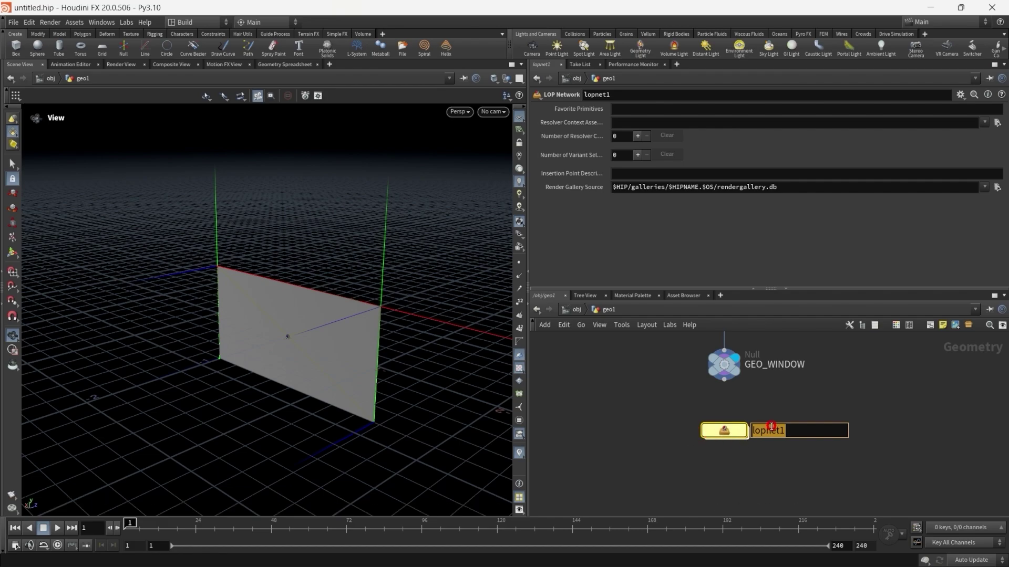
pyautogui.write('Stage')
pyautogui.write('_Setup')
pyautogui.press('Return')
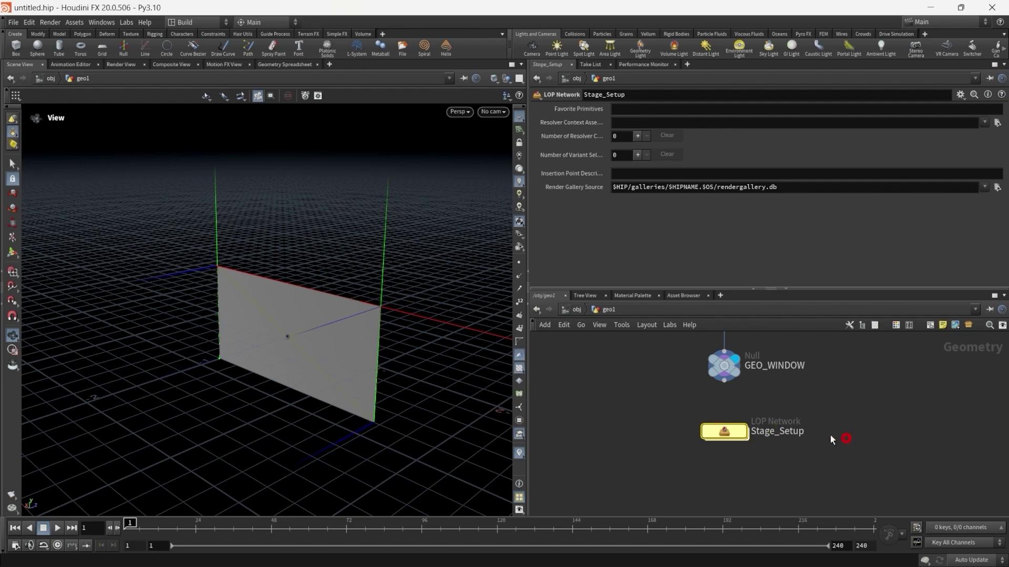
pyautogui.moveTo(646, 406); pyautogui.dragTo(795, 467)
pyautogui.press('Return')
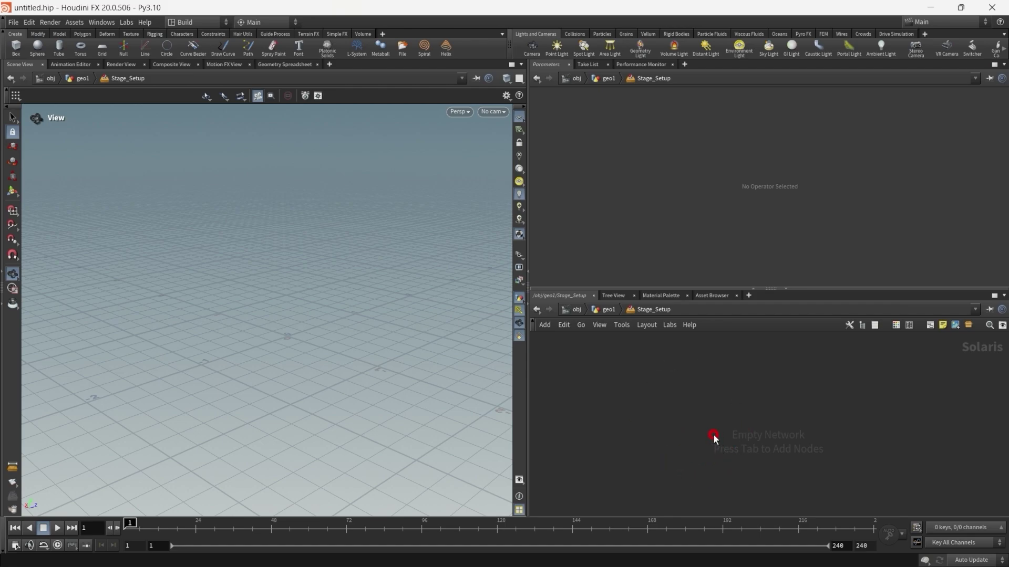
# Create a sopimport1 SOP Import node inside Stage_Setup
pyautogui.press('Tab')
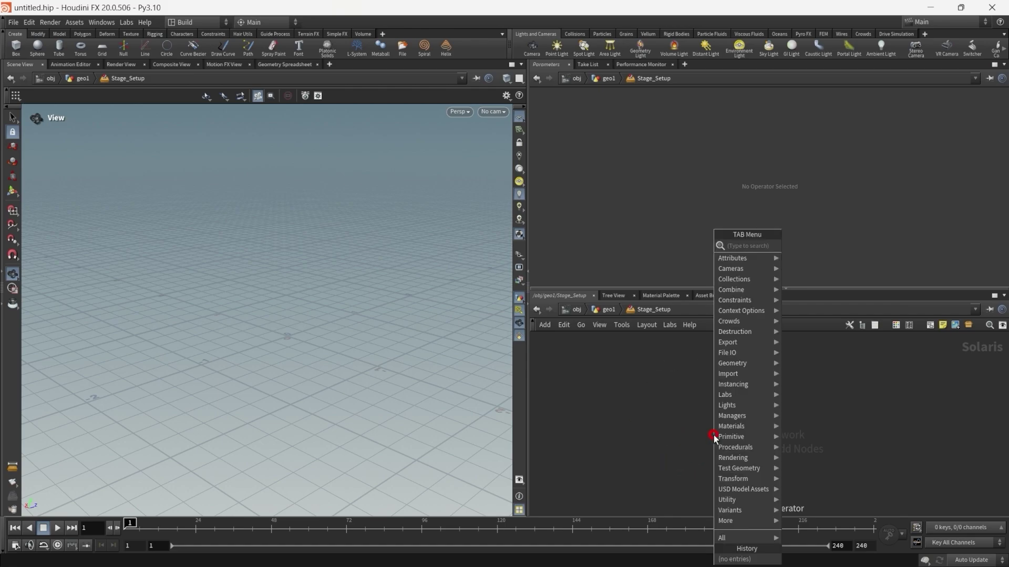
pyautogui.write('sopimp')
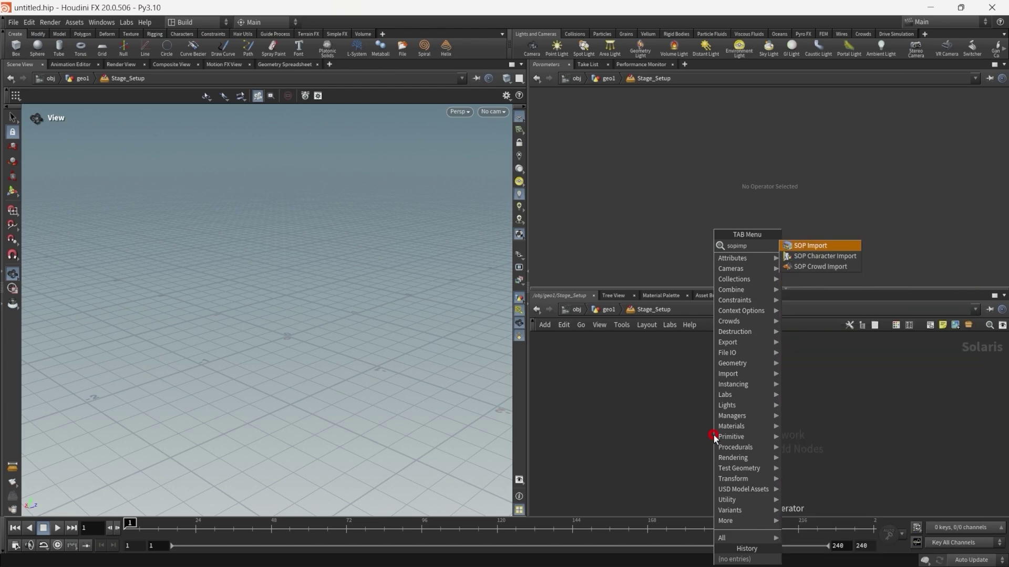
pyautogui.press('Return')
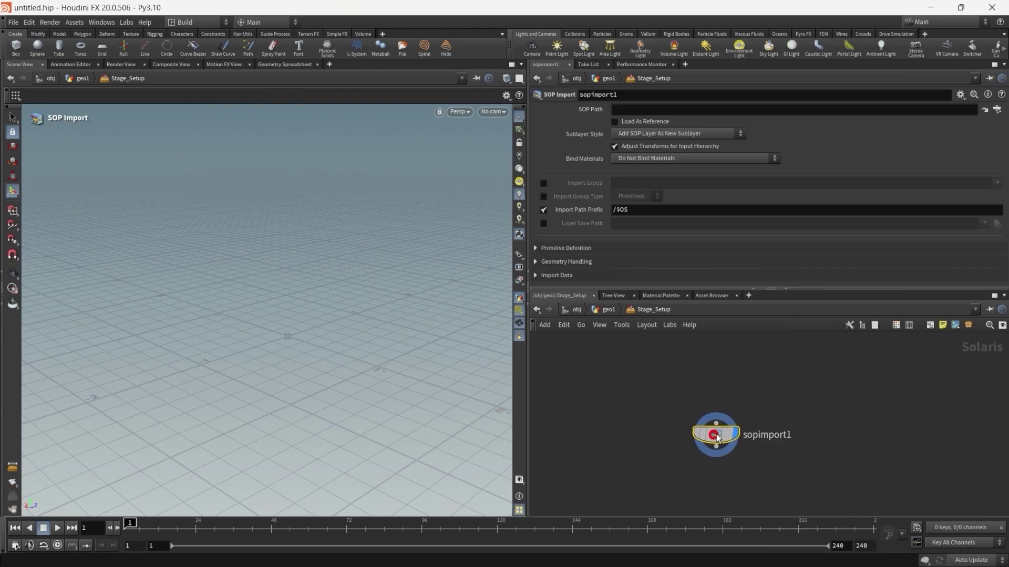
pyautogui.click(738, 402)
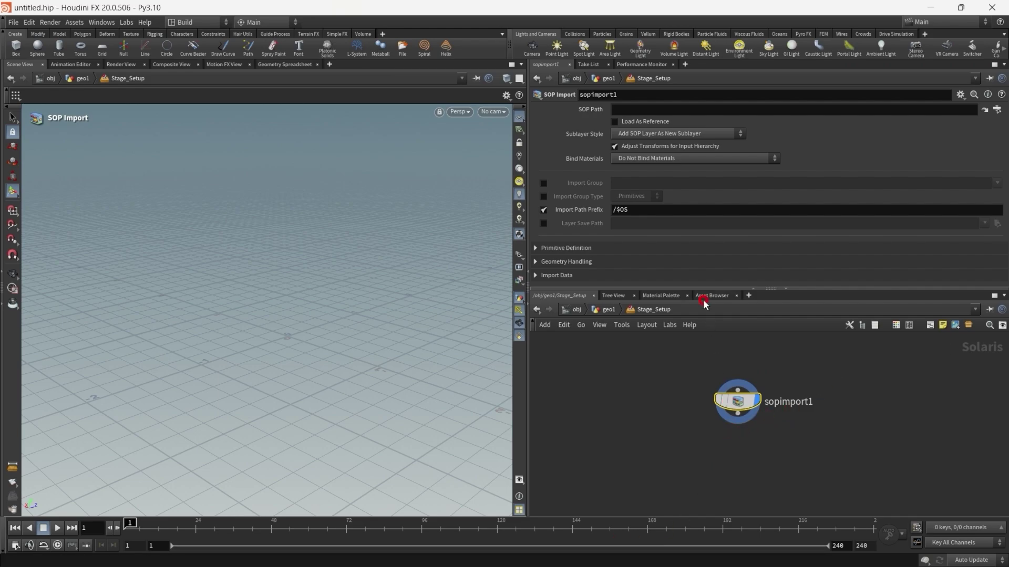
# Set sopimport1's SOP Path to /obj/geo1/GEO_WINDOW and view the window plane
pyautogui.click(626, 110)
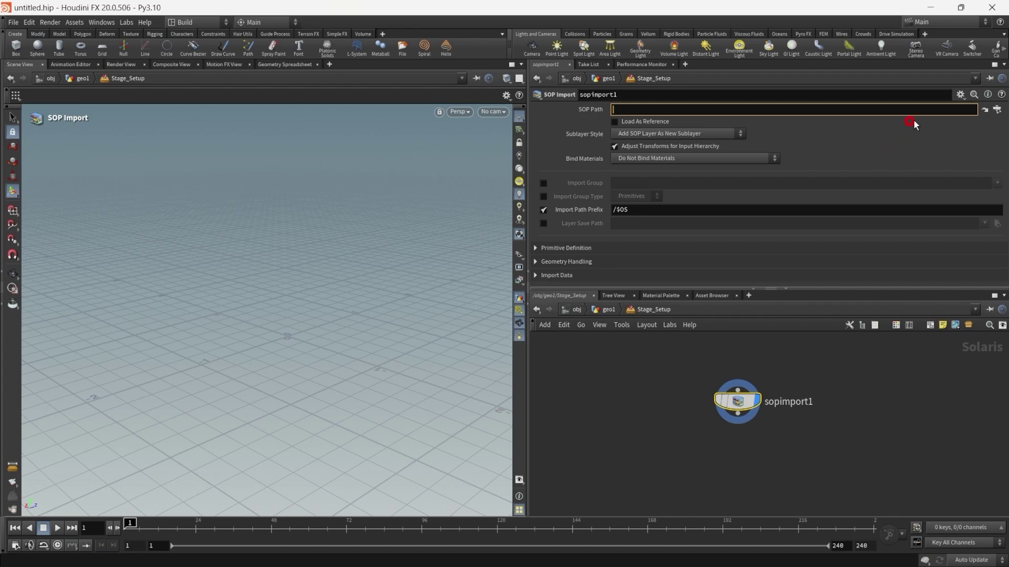
pyautogui.click(999, 114)
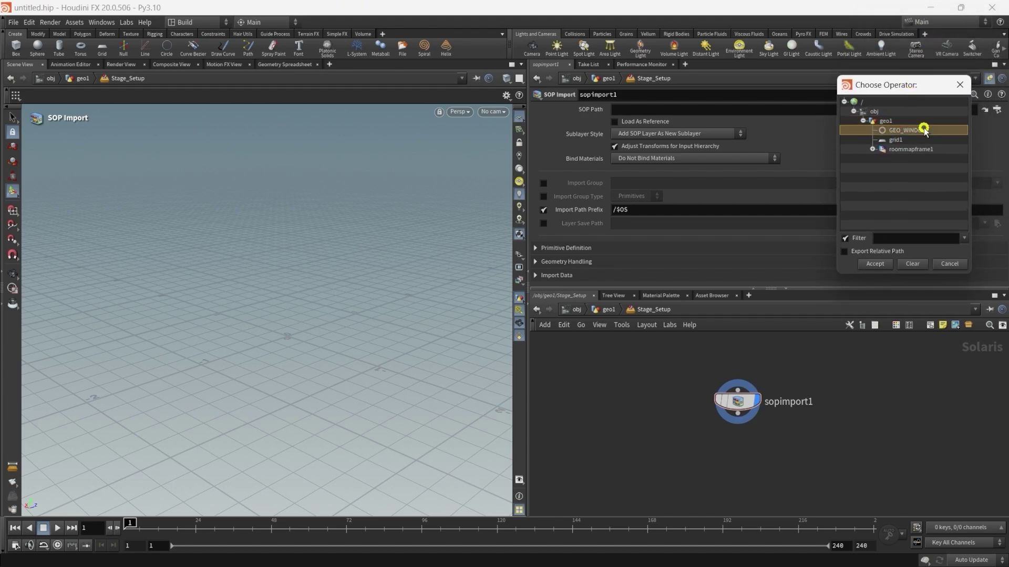
pyautogui.click(886, 129)
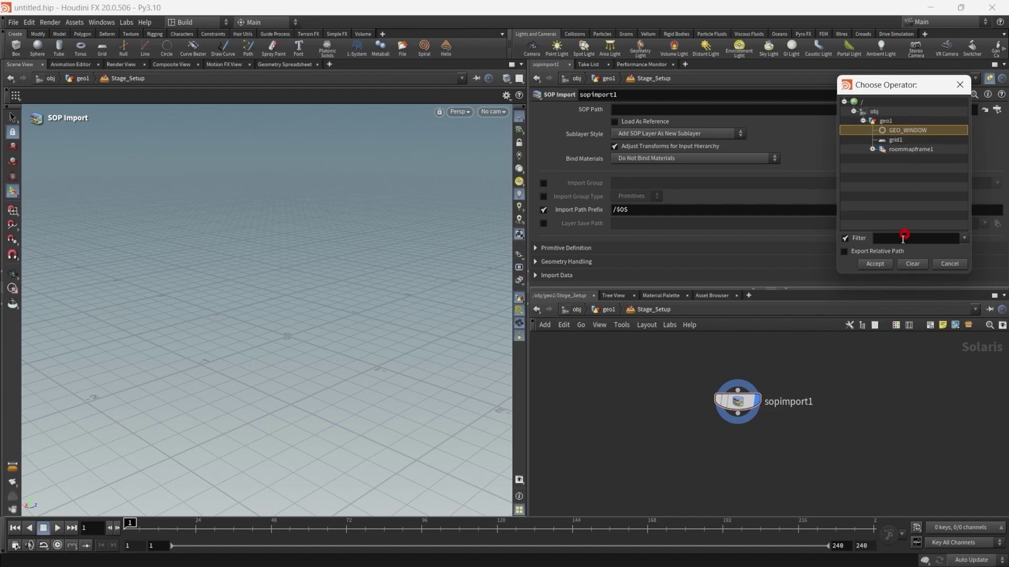
pyautogui.click(886, 264)
pyautogui.click(725, 355)
pyautogui.click(378, 341)
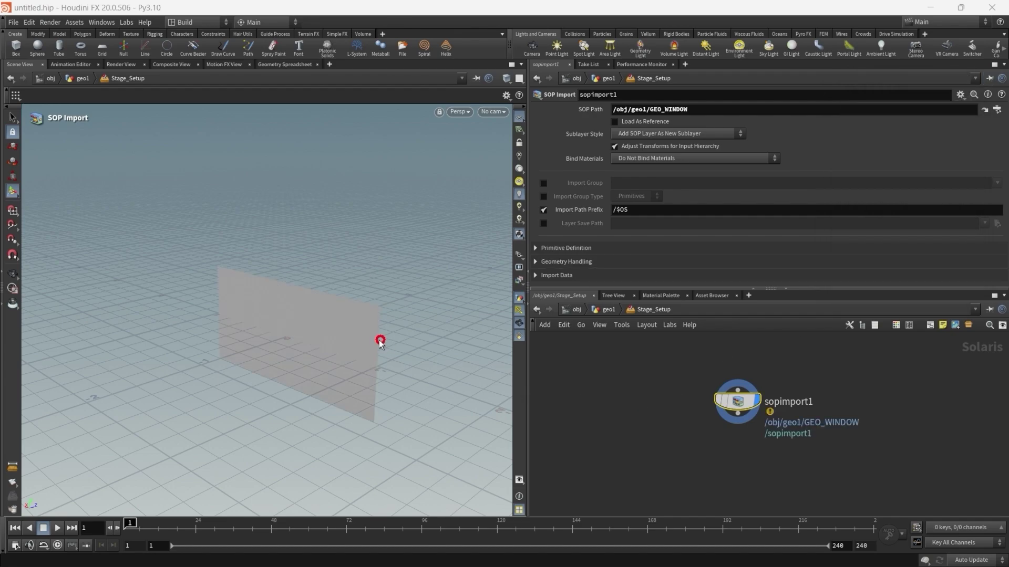
pyautogui.click(367, 332)
pyautogui.moveTo(341, 347); pyautogui.dragTo(332, 352)
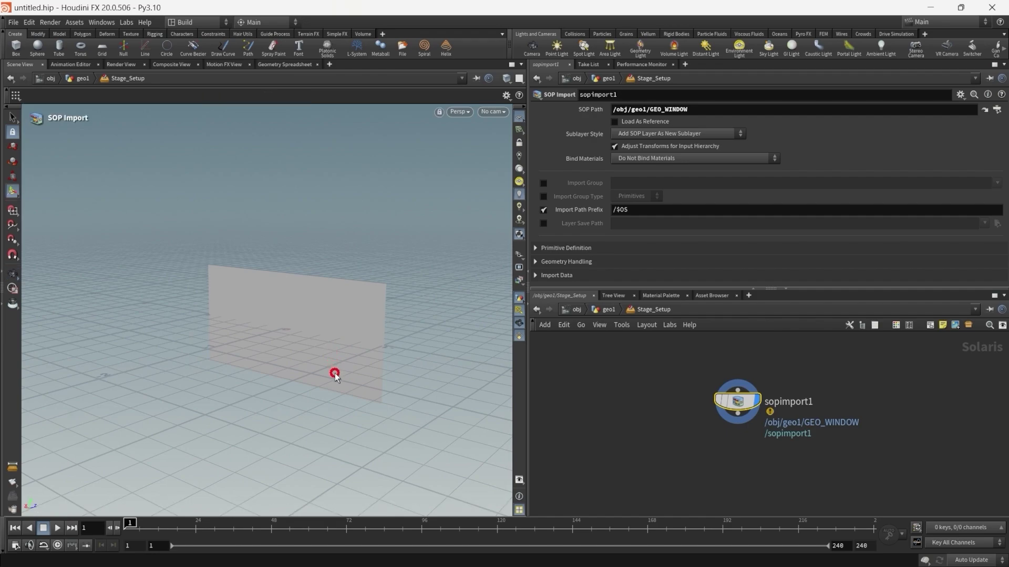
pyautogui.moveTo(749, 455); pyautogui.dragTo(745, 432, button='middle')
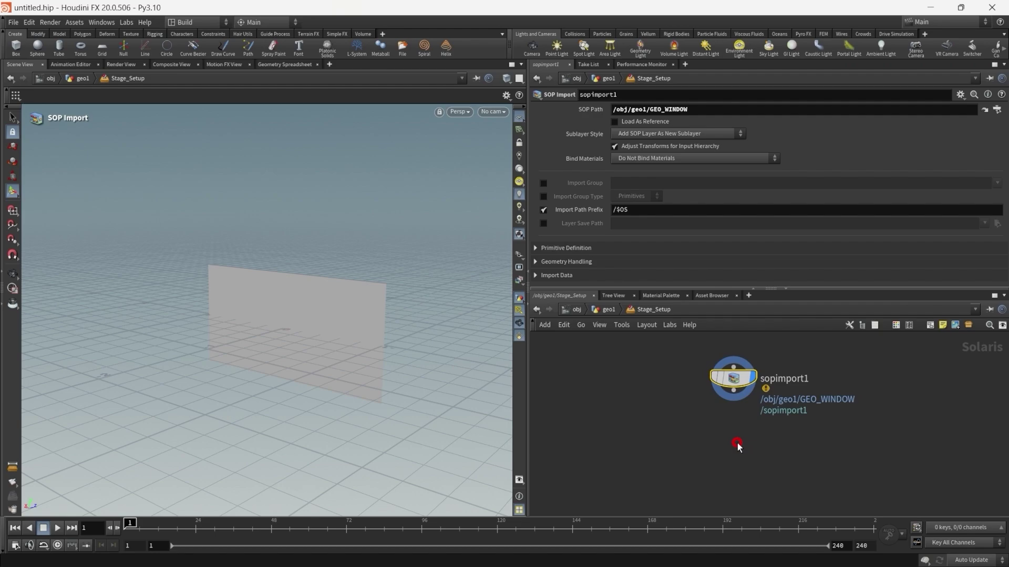
# Create materiallibrary1 and wire sopimport1's output into it
pyautogui.press('Tab')
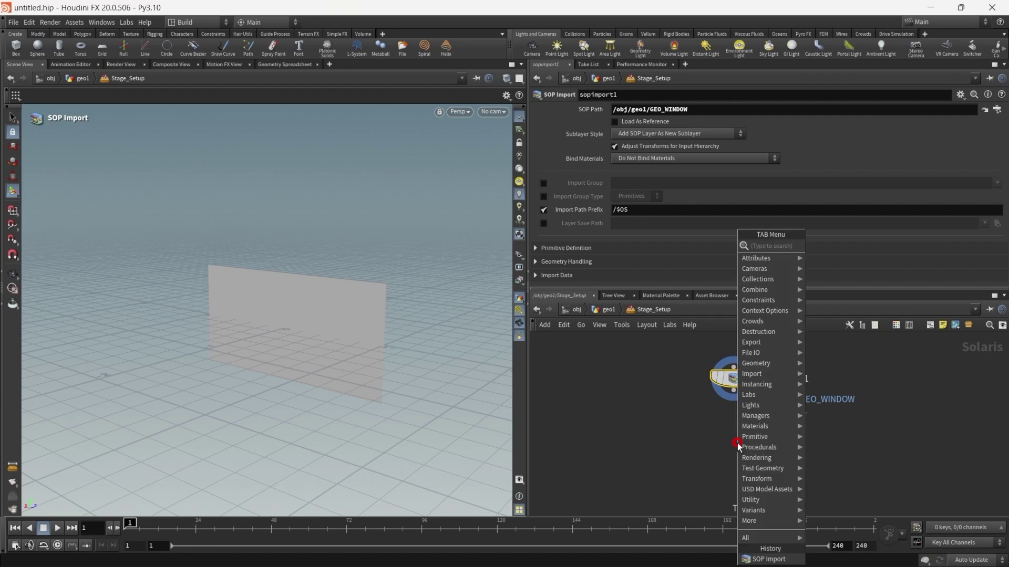
pyautogui.write('material')
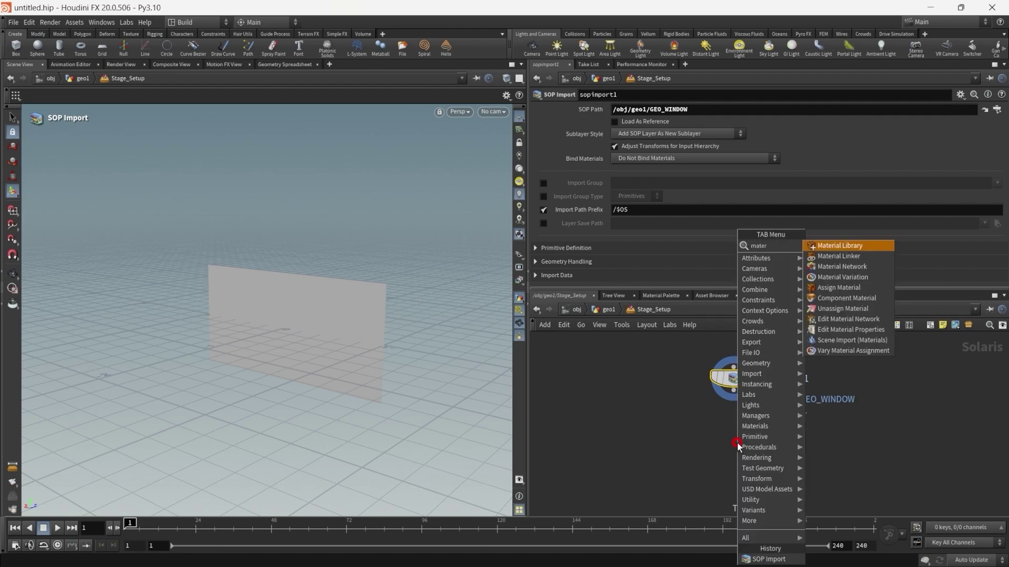
pyautogui.press('Return')
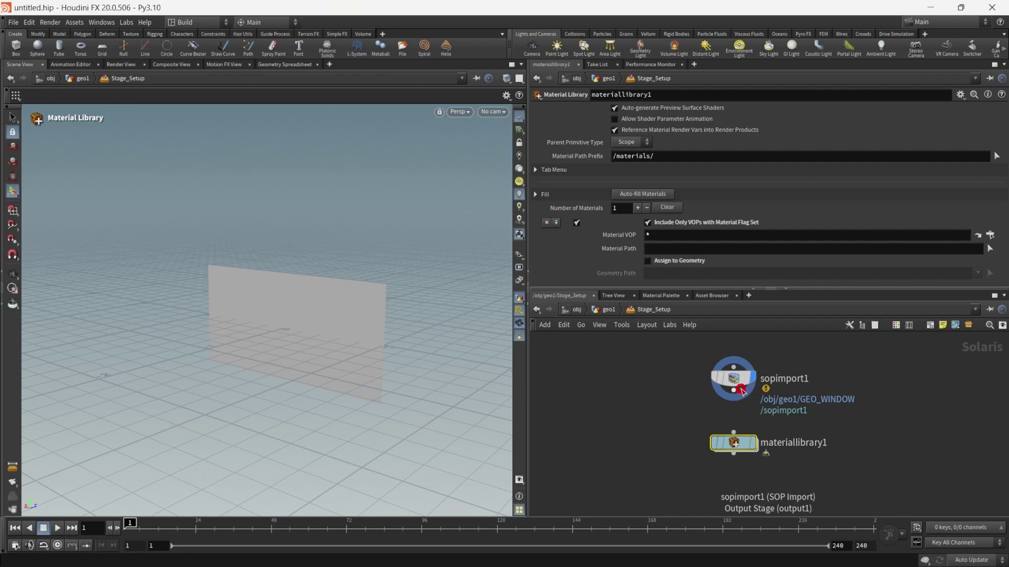
pyautogui.moveTo(740, 393); pyautogui.dragTo(733, 431)
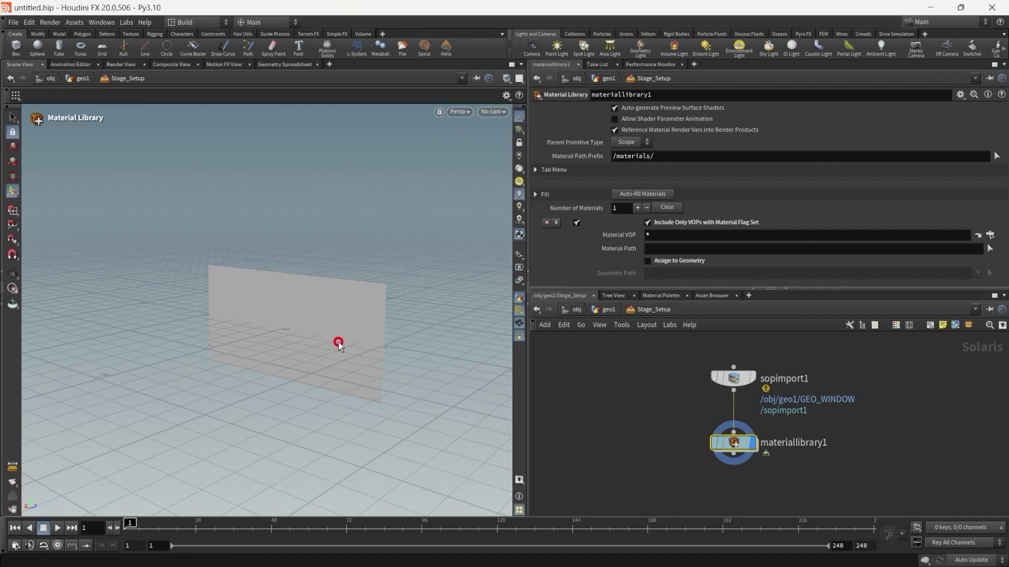
pyautogui.moveTo(694, 433); pyautogui.dragTo(689, 401, button='middle')
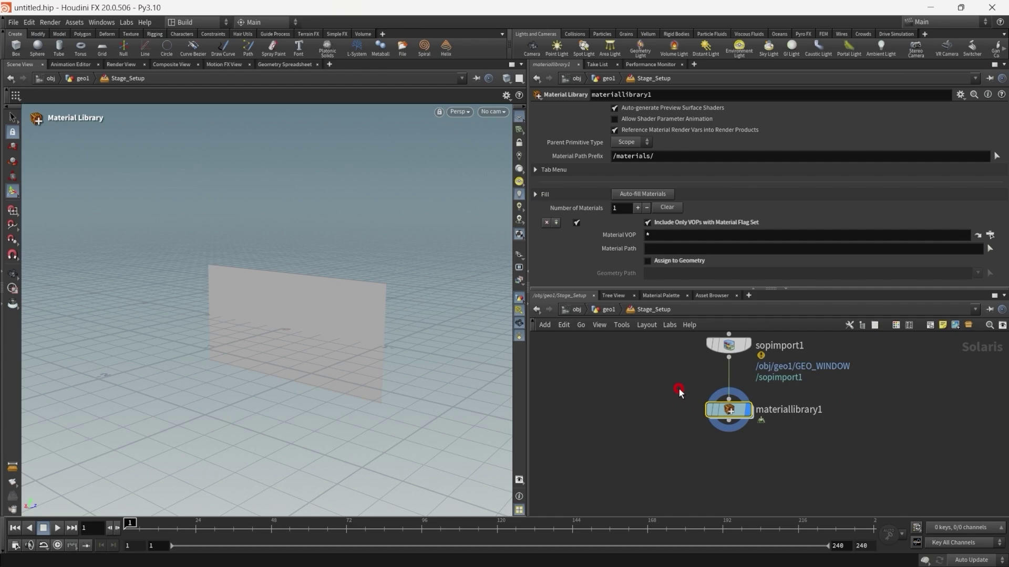
pyautogui.moveTo(667, 382); pyautogui.dragTo(853, 424)
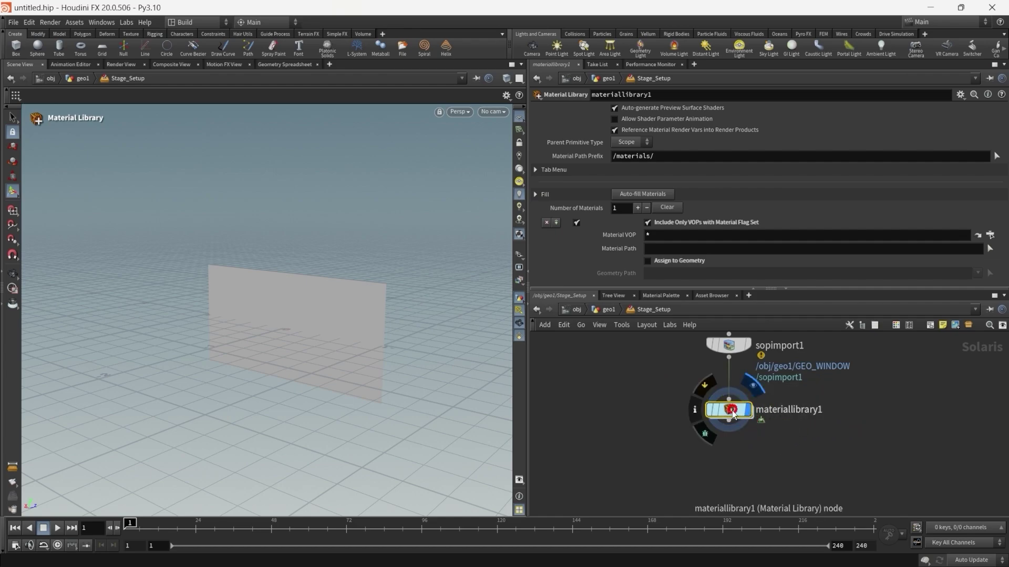
pyautogui.click(724, 414)
# Enter materiallibrary1 inside Stage_Setup and try a node search for 'ka'
pyautogui.doubleClick(722, 413)
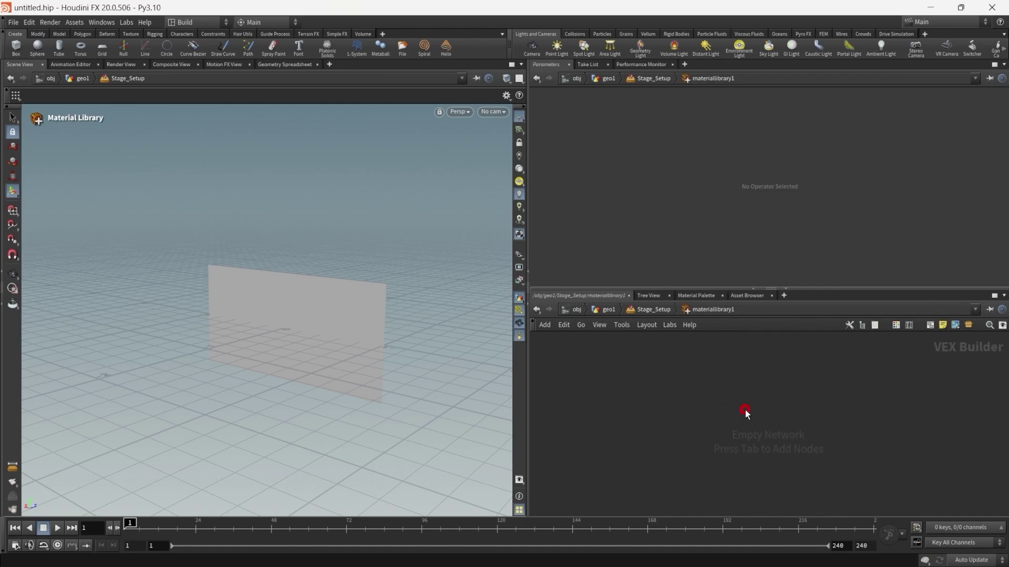
pyautogui.click(654, 310)
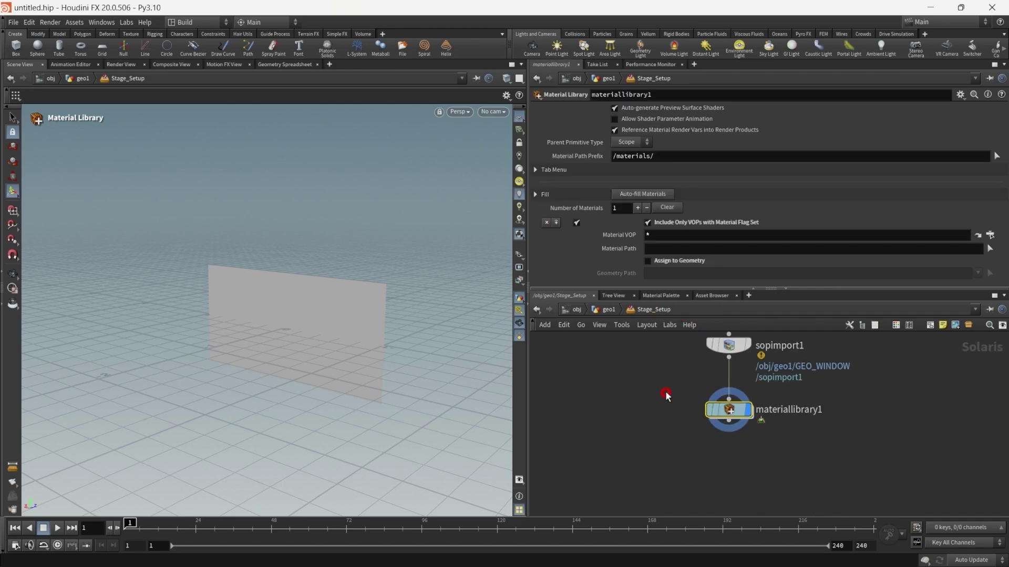
pyautogui.doubleClick(733, 410)
pyautogui.press('Tab')
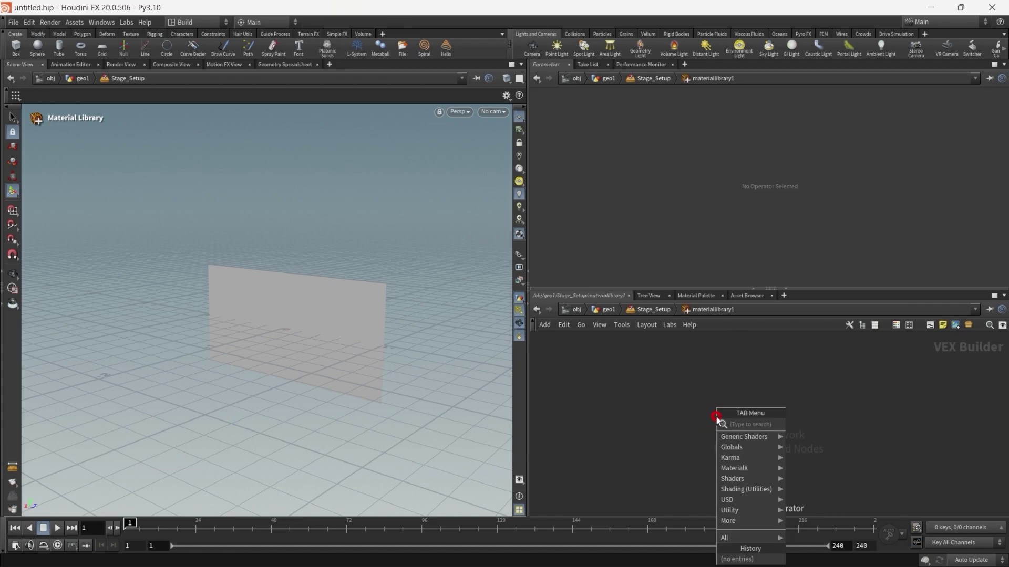
pyautogui.write('ka')
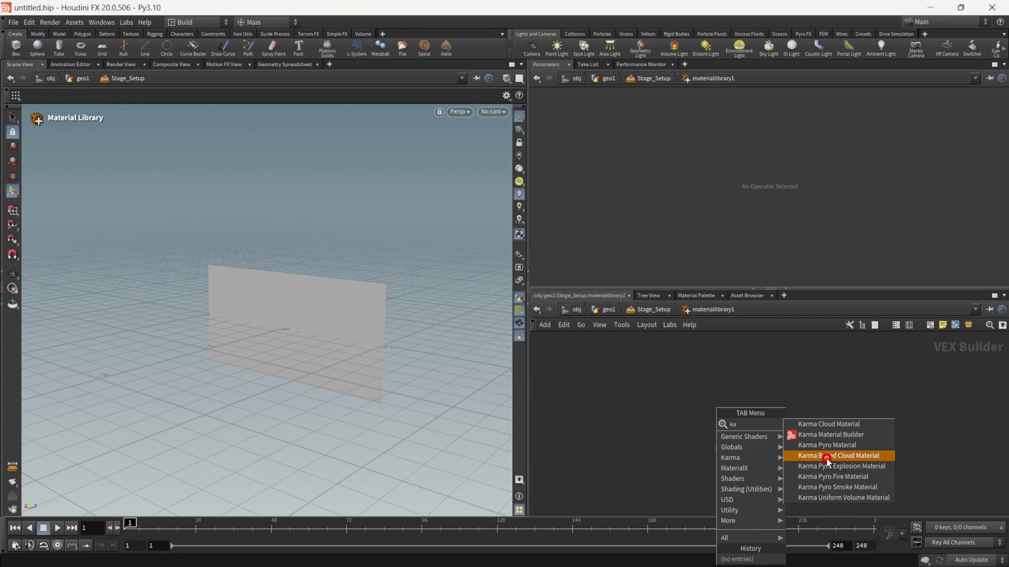
pyautogui.press('Escape')
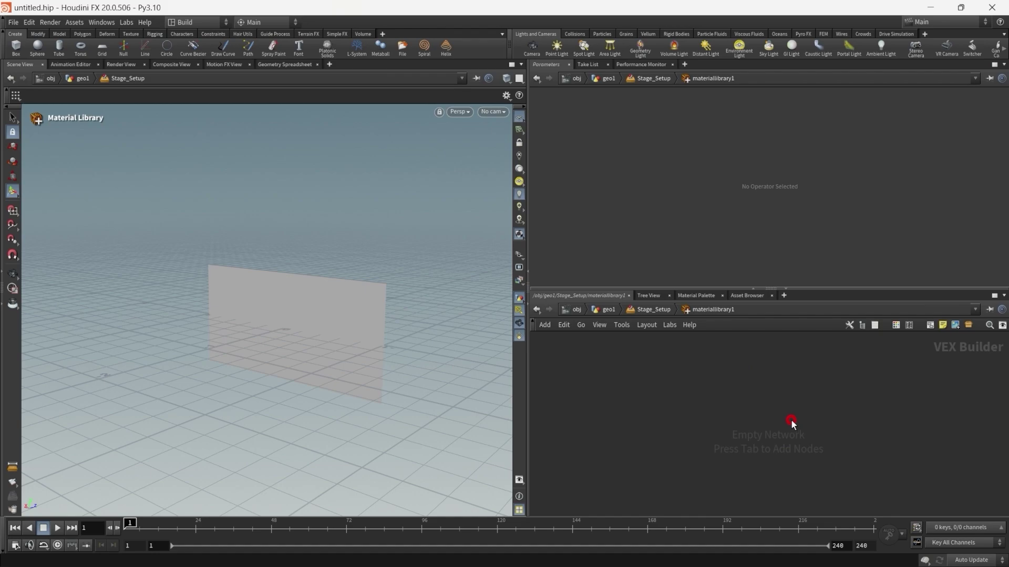
# Create a Karma Material Builder node in the material library and dive inside it
pyautogui.press('Tab')
pyautogui.write('karma')
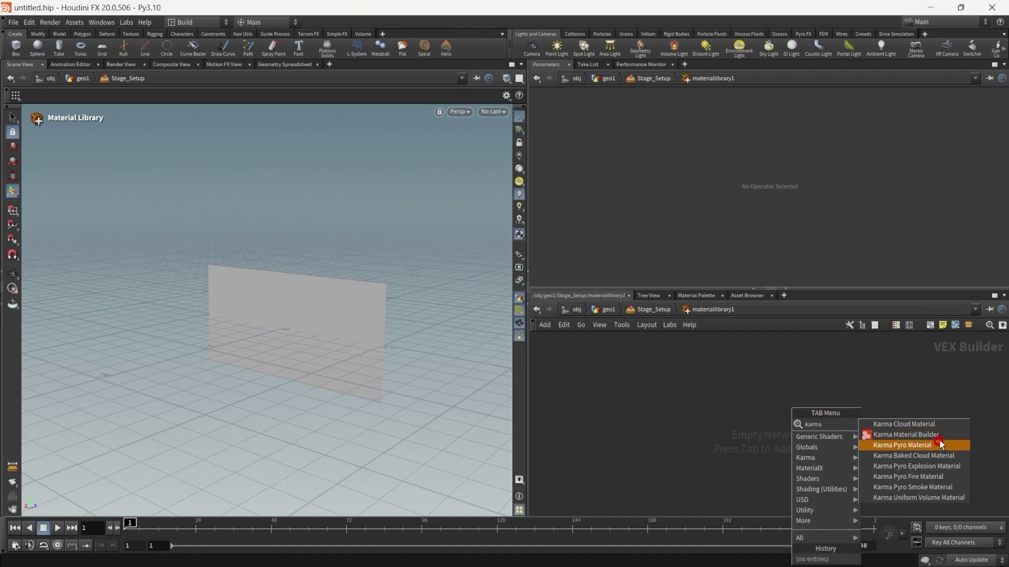
pyautogui.click(917, 434)
pyautogui.click(729, 467)
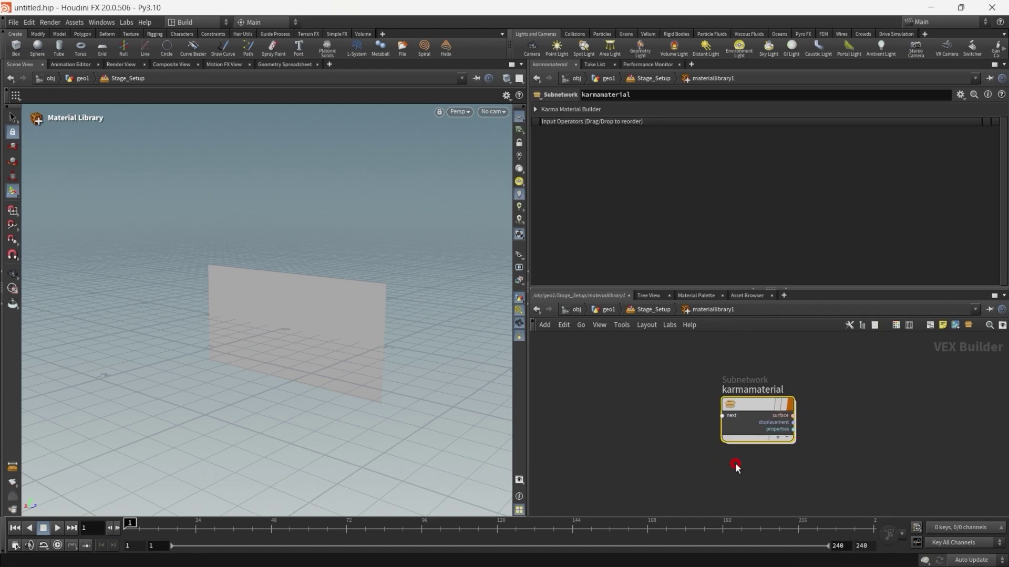
pyautogui.moveTo(665, 396); pyautogui.dragTo(779, 490)
pyautogui.press('Return')
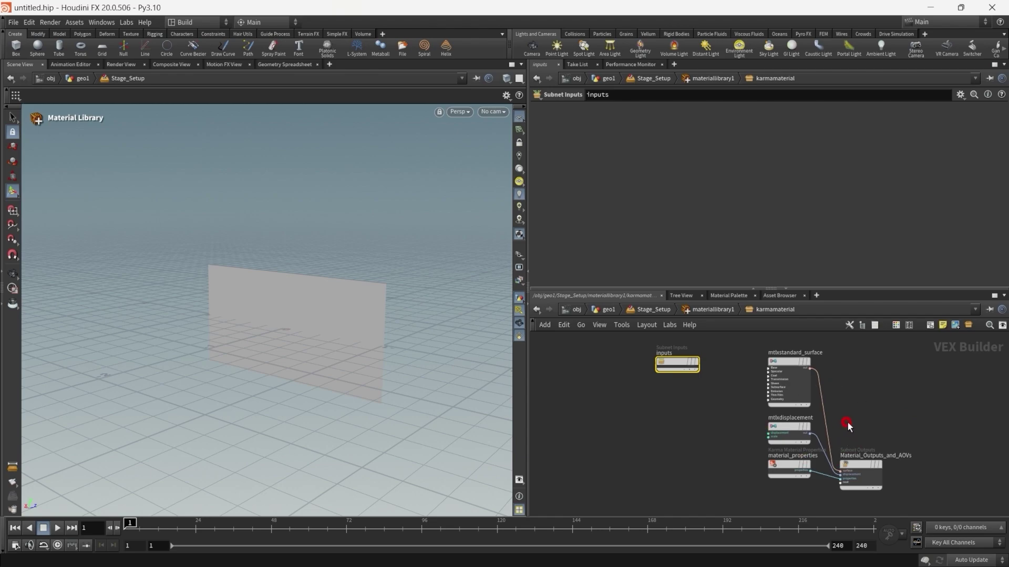
# Drag mtlxdisplacement aside to disconnect it from the material outputs
pyautogui.scroll(3, 841, 428)
pyautogui.click(712, 389)
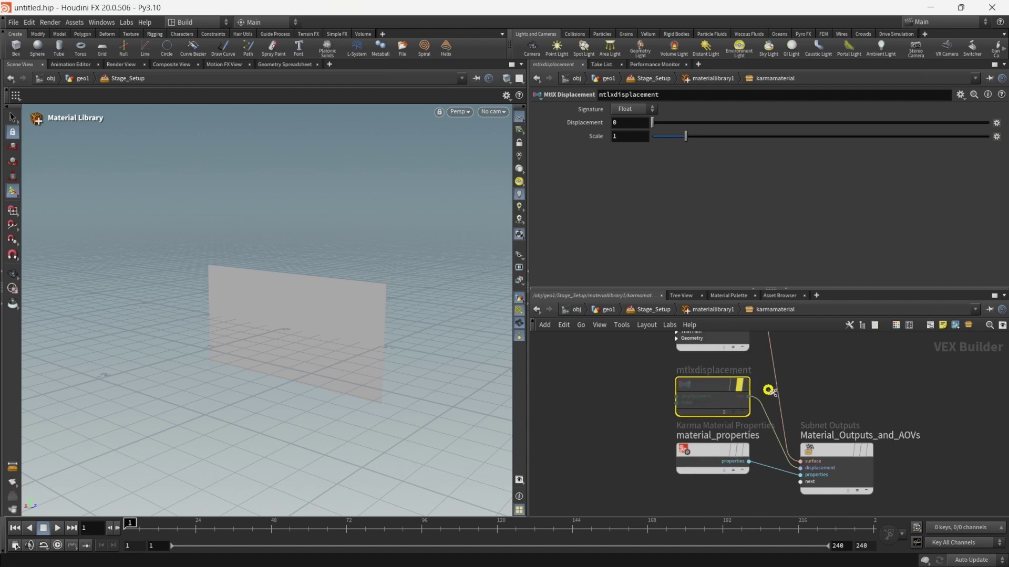
pyautogui.moveTo(718, 391); pyautogui.dragTo(639, 417)
pyautogui.moveTo(638, 418); pyautogui.dragTo(698, 443, button='middle')
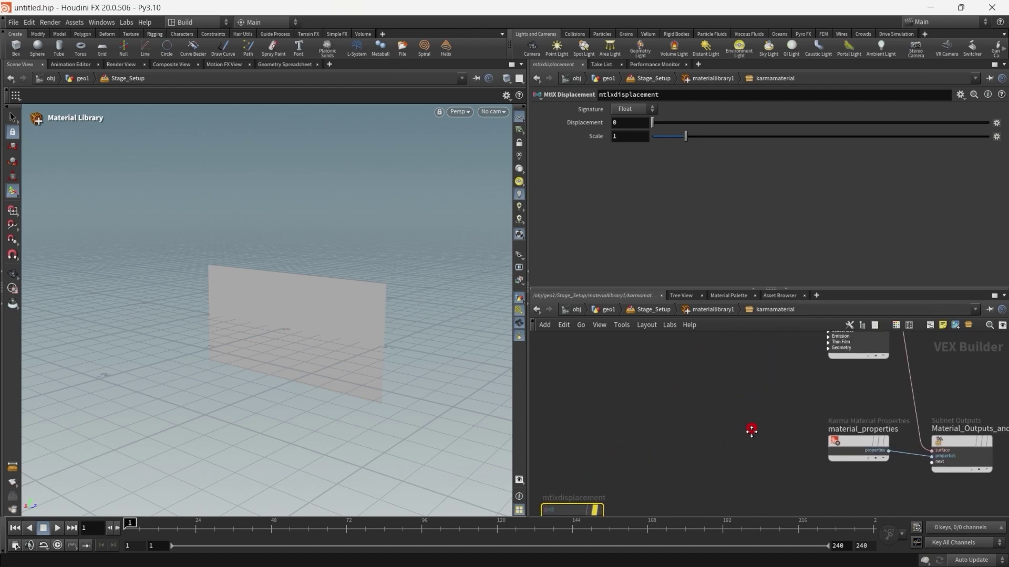
pyautogui.press('h')
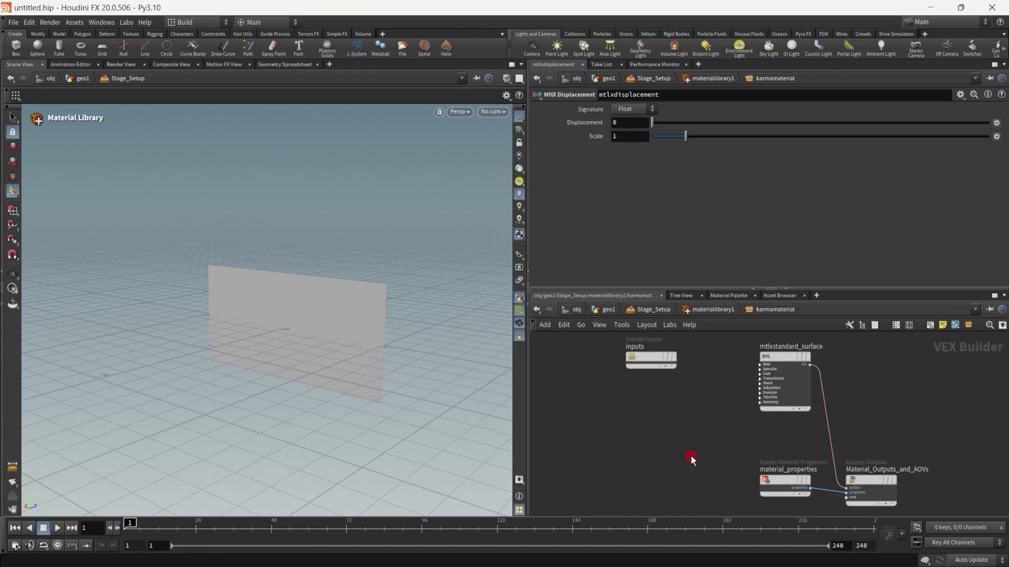
pyautogui.press('Tab')
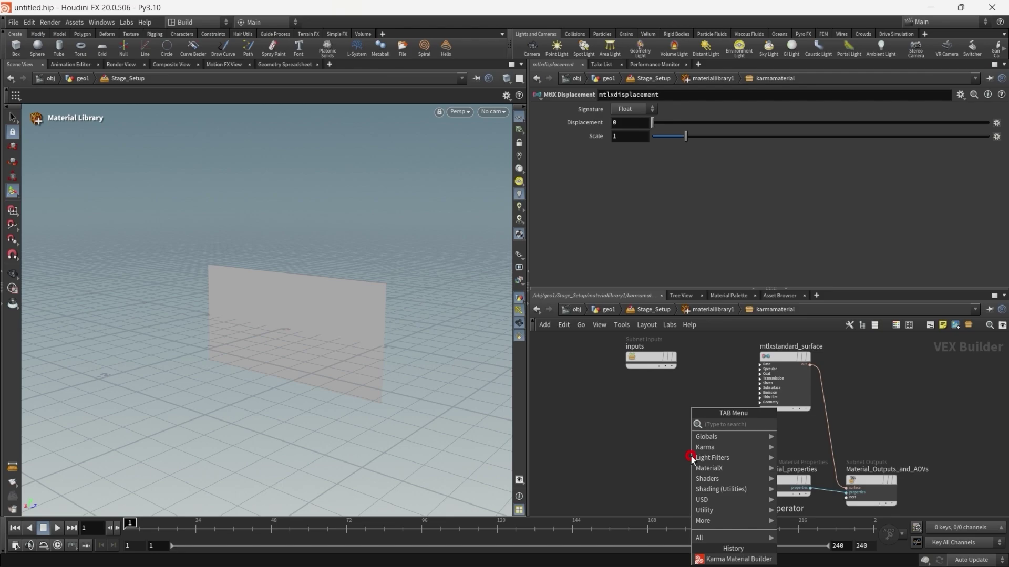
# Add a Karma Room Map node and lay it out beside the inputs node
pyautogui.click(691, 456)
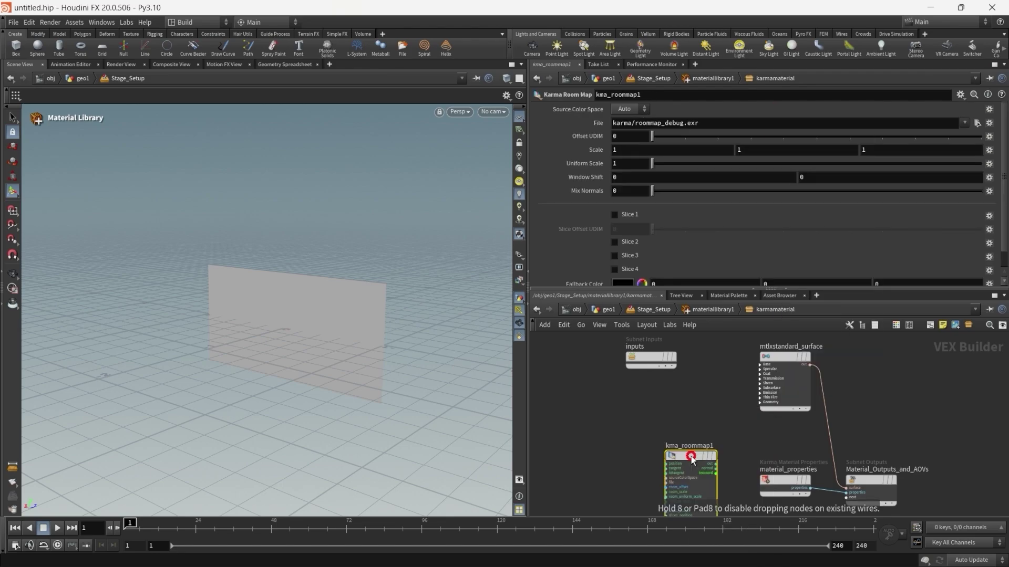
pyautogui.scroll(-2, 746, 351)
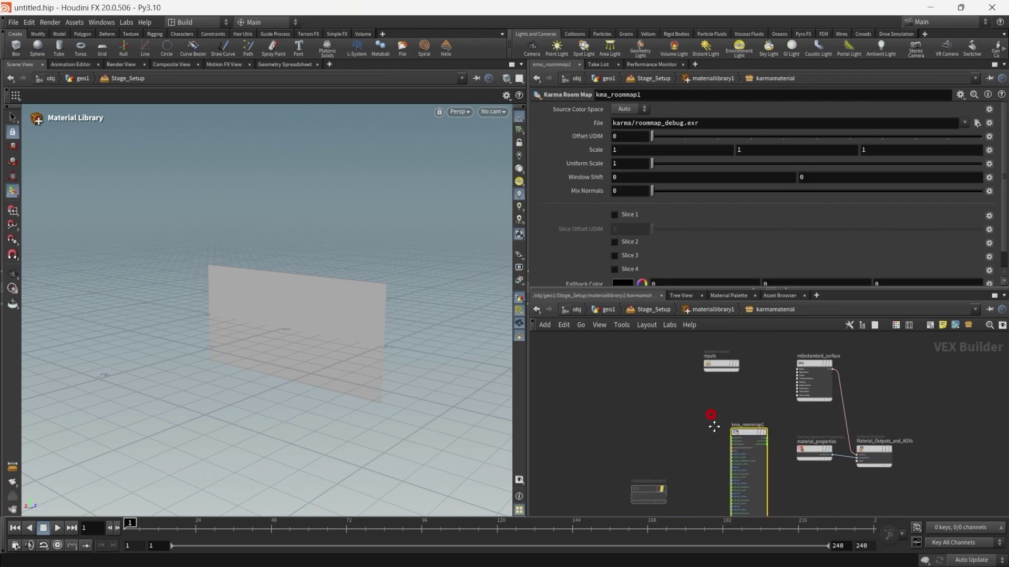
pyautogui.moveTo(690, 370)
pyautogui.mouseDown()
pyautogui.moveTo(718, 405)
pyautogui.moveTo(760, 426)
pyautogui.mouseUp()
pyautogui.press('l')
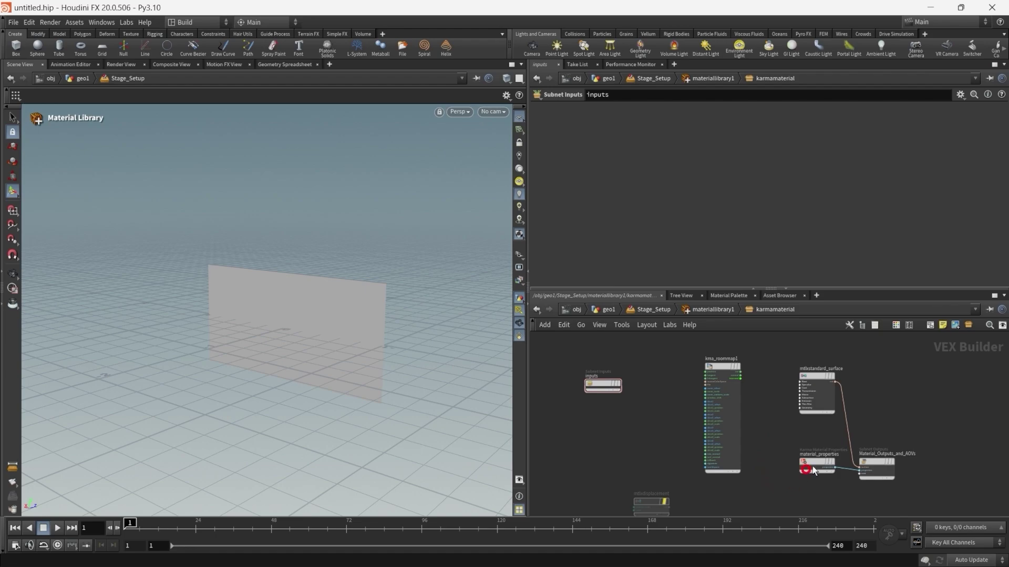
# Wire kma_roommap1's output into Material_Outputs_and_AOVs and select it to show its settings
pyautogui.scroll(3, 812, 465)
pyautogui.scroll(2, 748, 405)
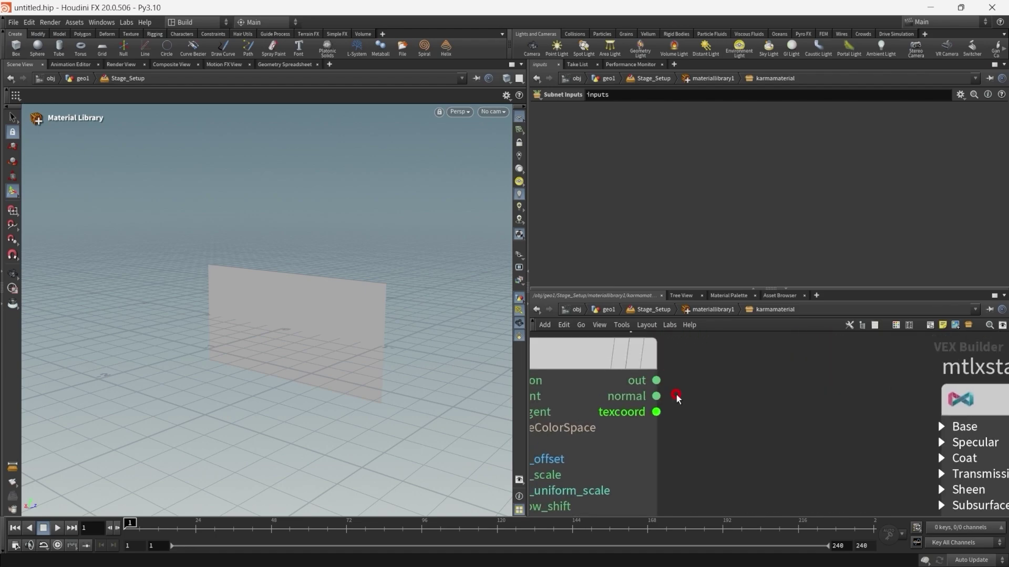
pyautogui.scroll(-3, 748, 404)
pyautogui.scroll(3, 788, 367)
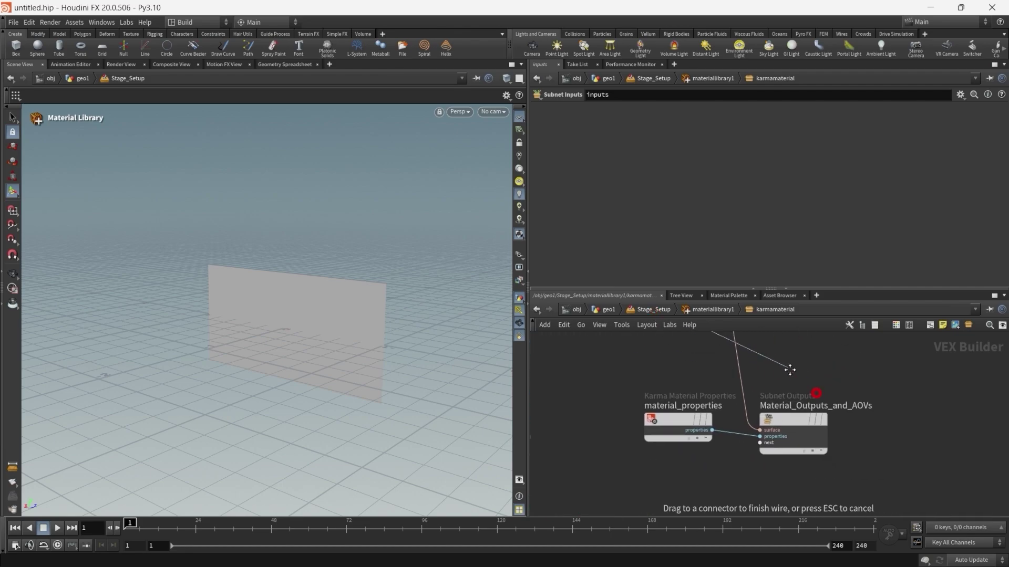
pyautogui.click(758, 449)
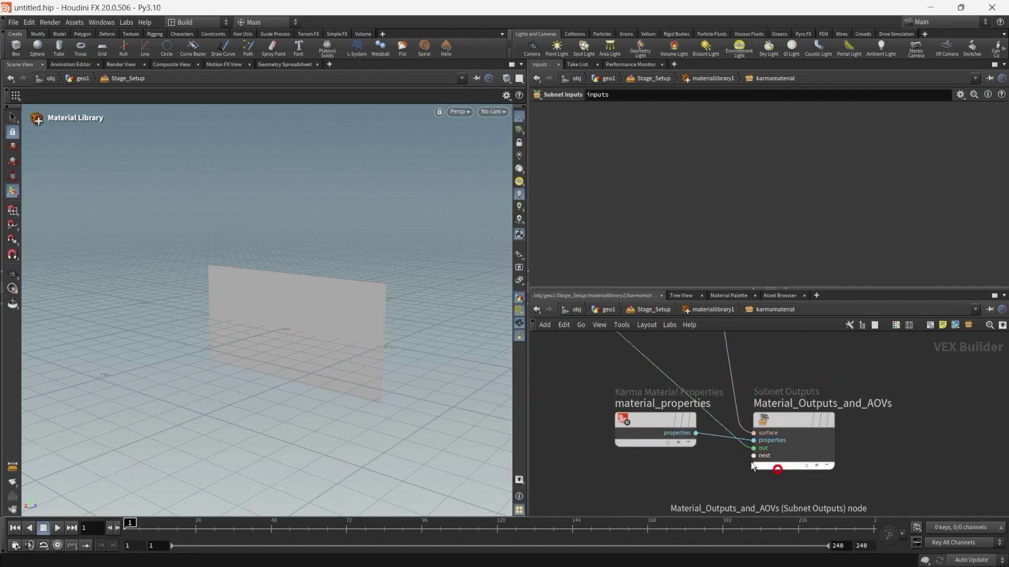
pyautogui.scroll(-2, 798, 446)
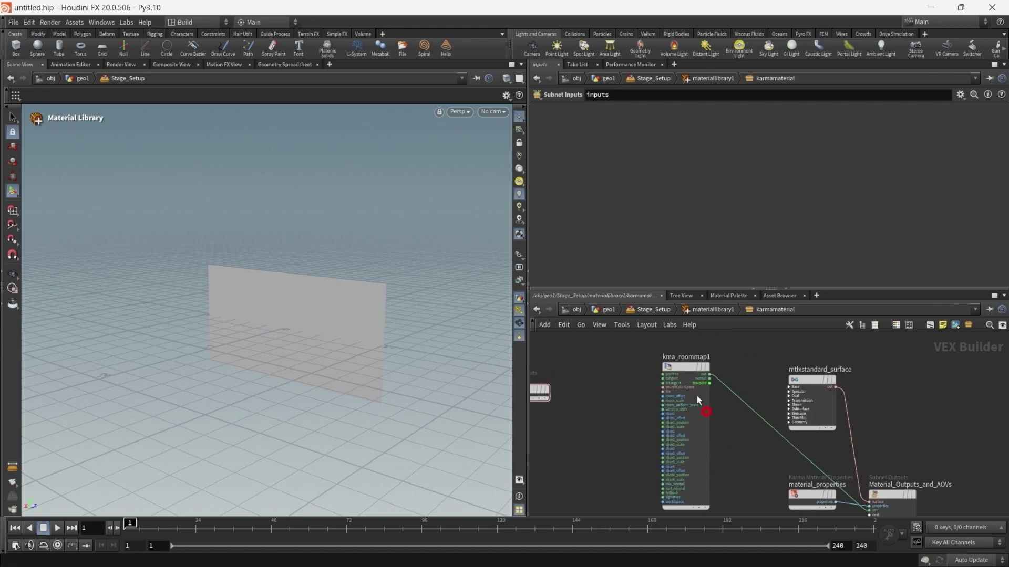
pyautogui.click(684, 363)
pyautogui.scroll(3, 716, 362)
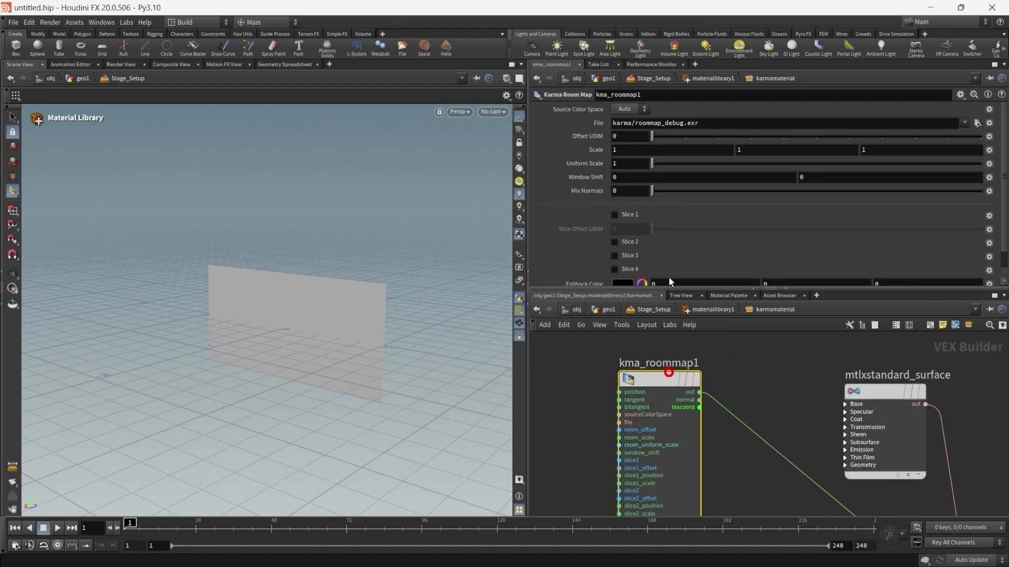
# Inspect the Room Map File path, leaving it as karma/roommap_debug.exr
pyautogui.click(690, 122)
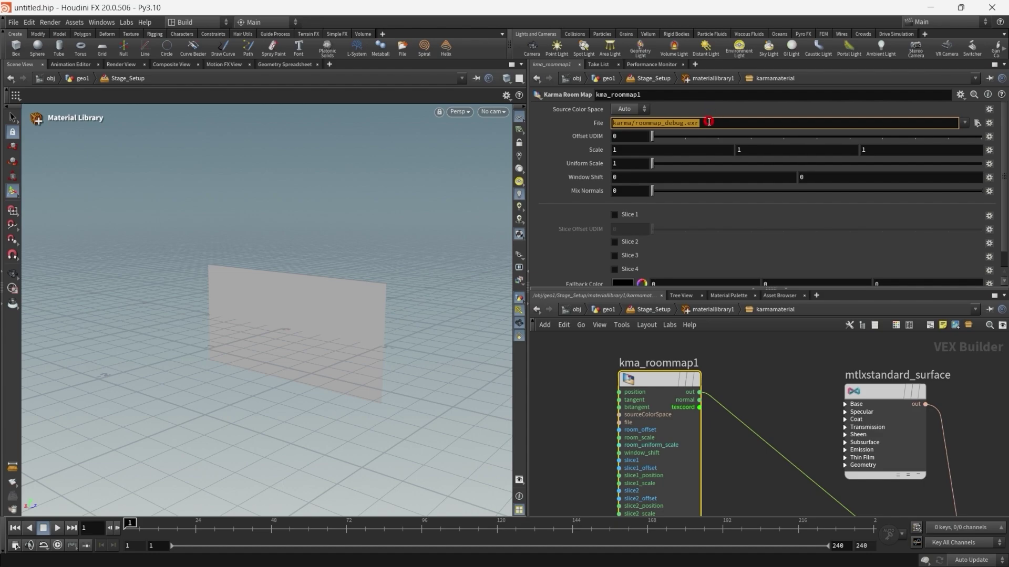
pyautogui.click(710, 123)
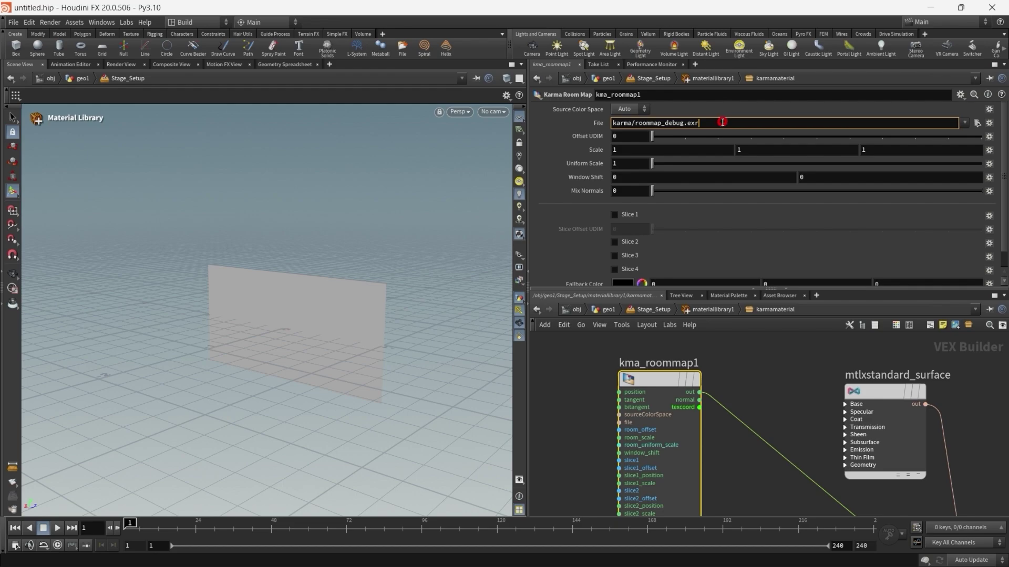
pyautogui.click(760, 376)
pyautogui.scroll(-3, 759, 376)
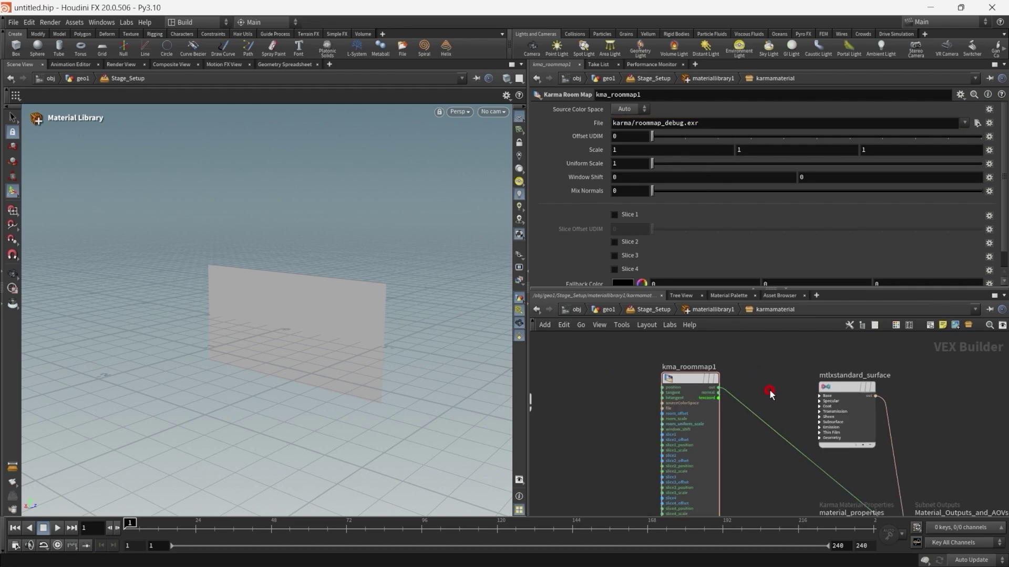
pyautogui.click(720, 124)
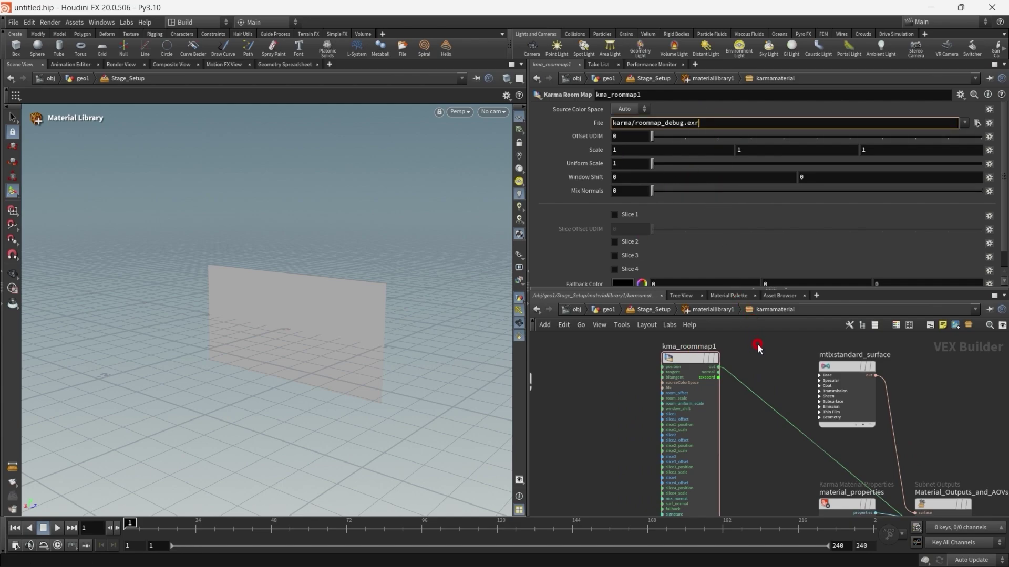
# In geo1, select roommapframe1 and view its attributes in the Geometry Spreadsheet
pyautogui.click(608, 310)
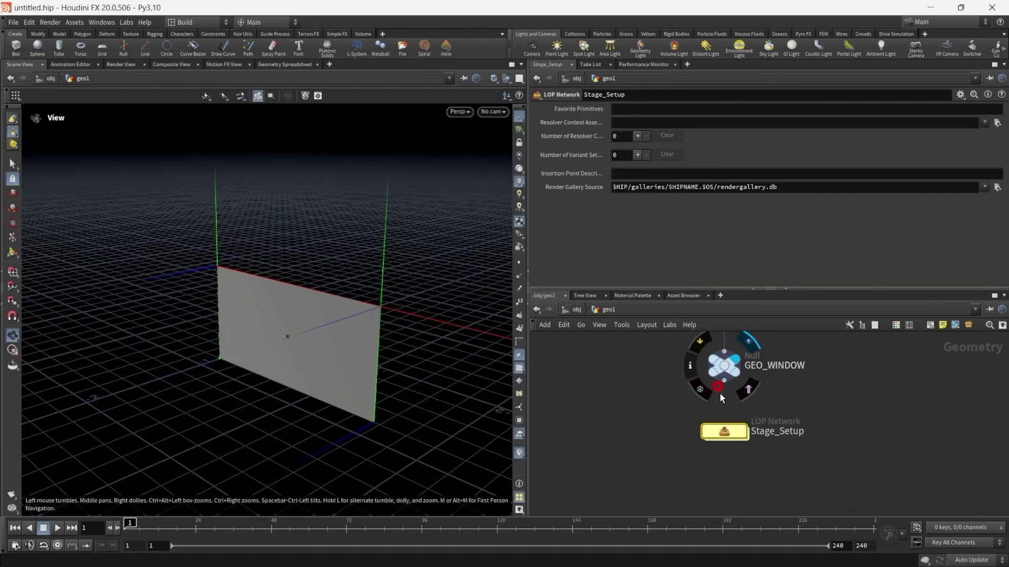
pyautogui.click(704, 377)
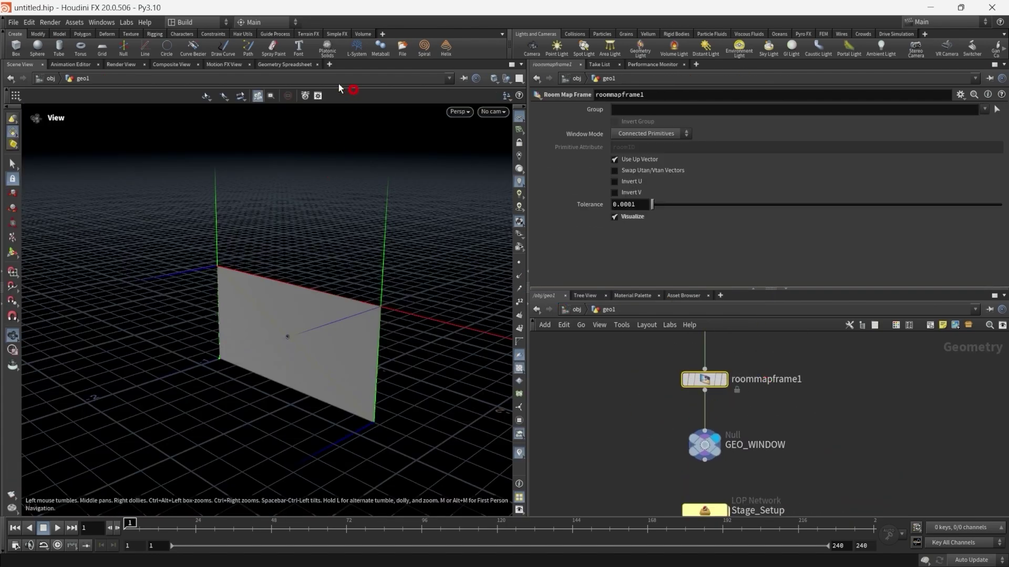
pyautogui.click(304, 64)
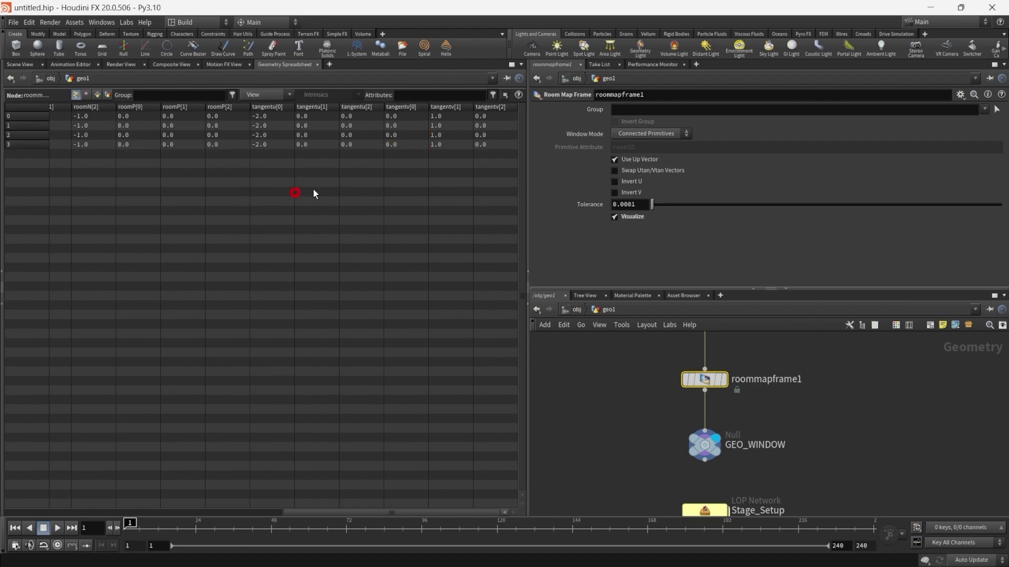
pyautogui.scroll(-3, 594, 407)
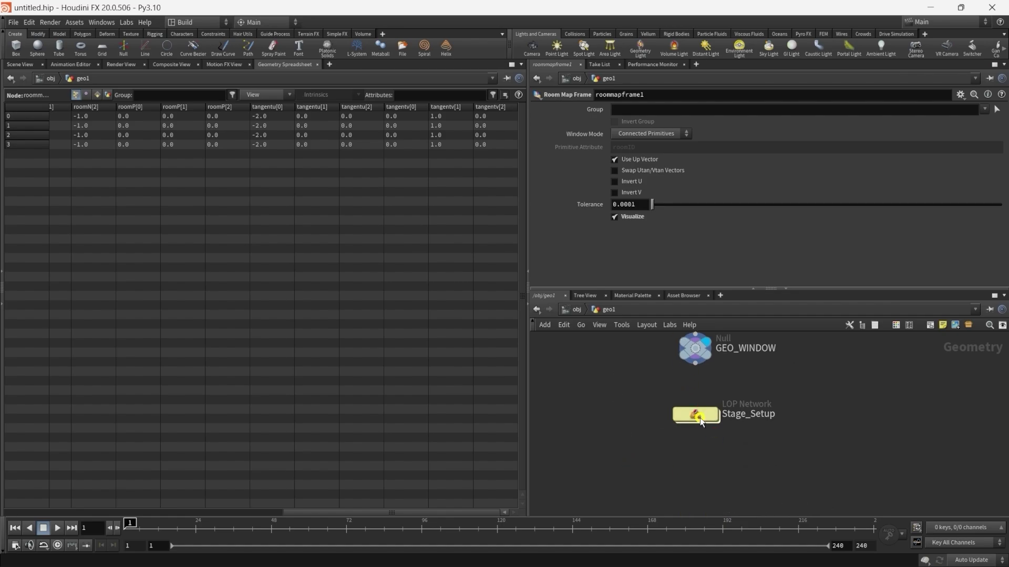
# Dive back through Stage_Setup and materiallibrary1 into the karmamaterial network
pyautogui.doubleClick(717, 420)
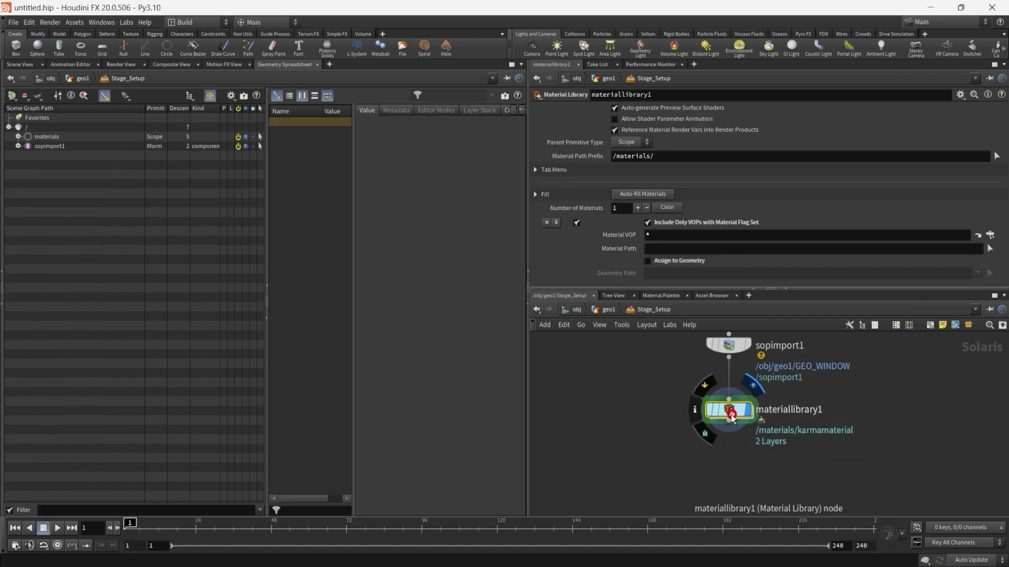
pyautogui.doubleClick(728, 417)
pyautogui.doubleClick(747, 427)
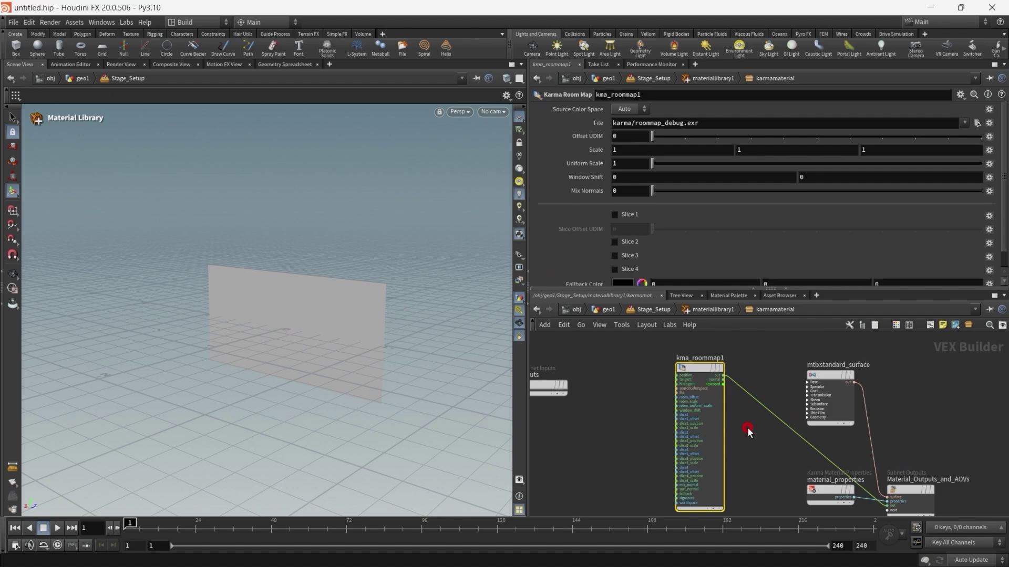
# Add a MtlX Geometry Property Value node, mtlxgeompropvalue1, left of kma_roommap1
pyautogui.click(709, 464)
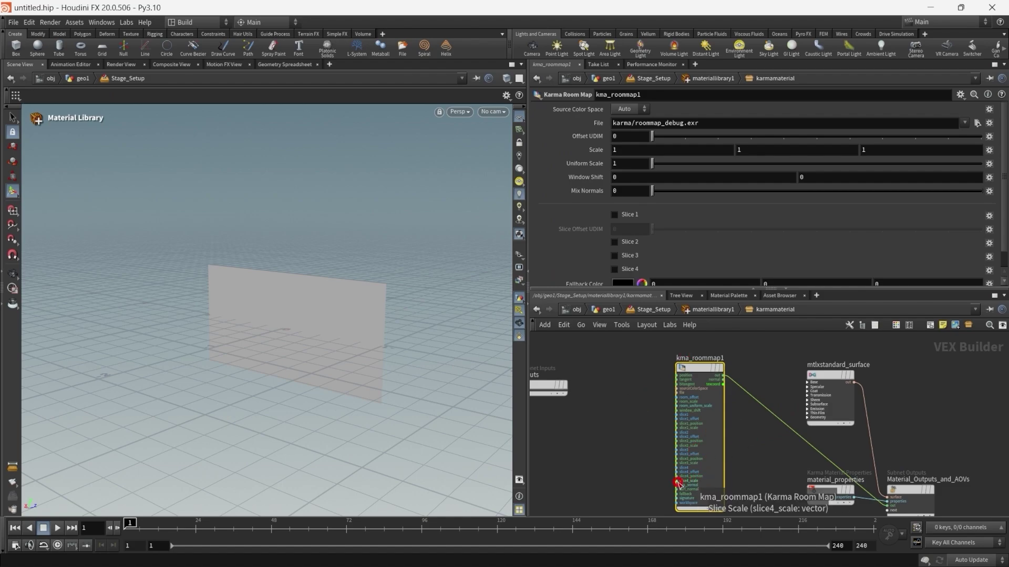
pyautogui.moveTo(677, 481); pyautogui.dragTo(686, 431, button='middle')
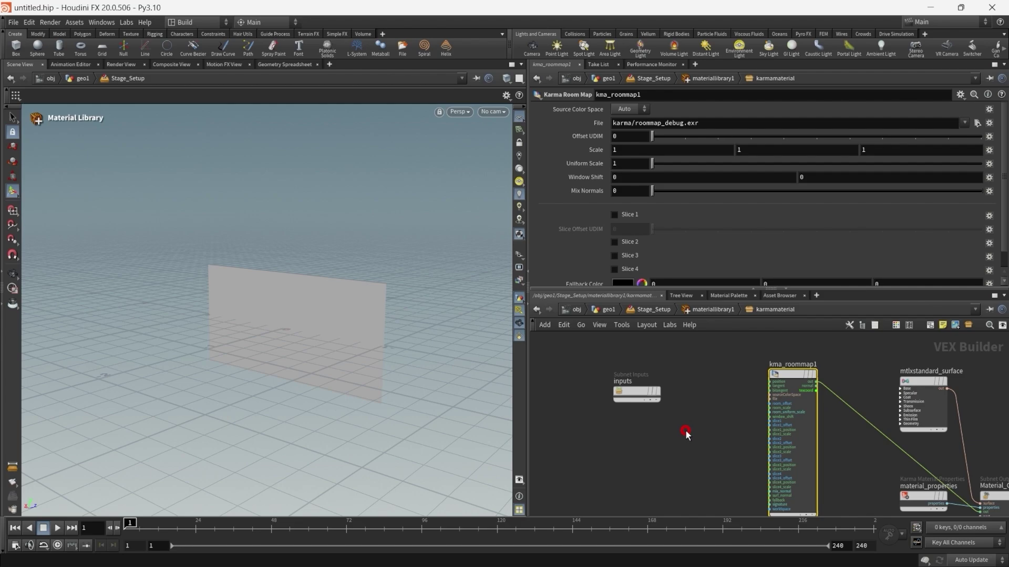
pyautogui.press('Tab')
pyautogui.write('mtlxge')
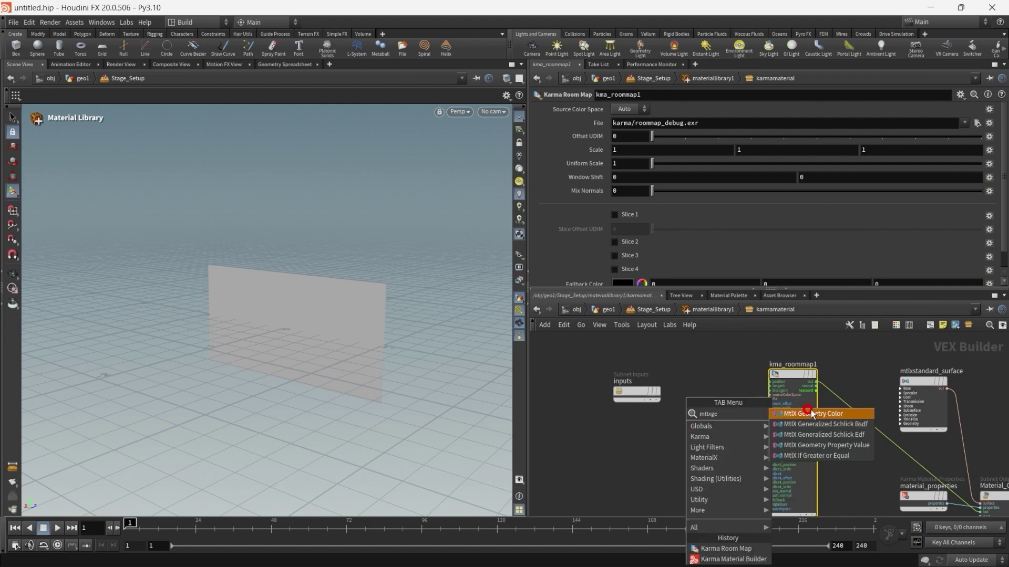
pyautogui.click(873, 445)
pyautogui.click(683, 455)
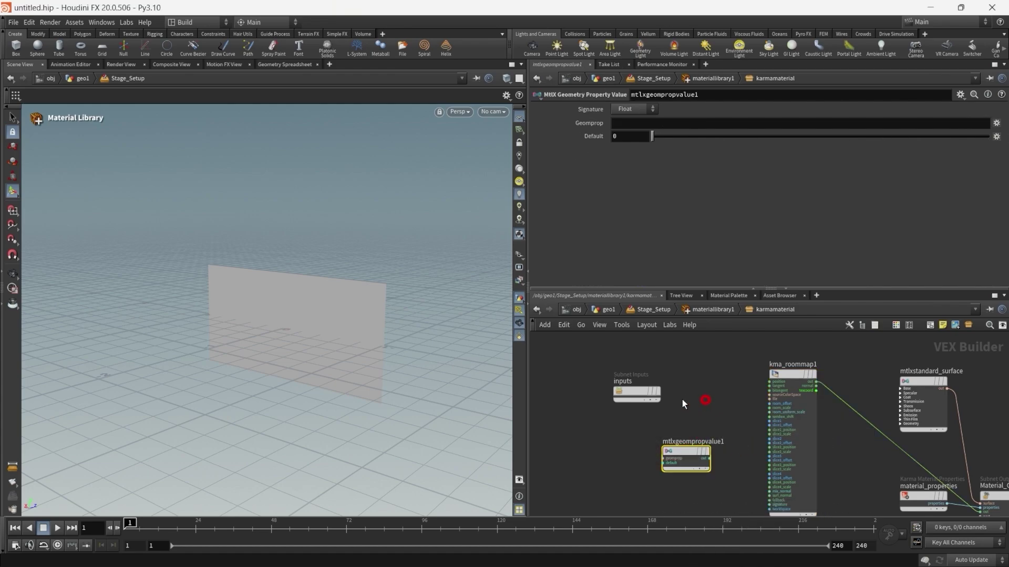
pyautogui.moveTo(641, 400); pyautogui.dragTo(591, 407)
pyautogui.moveTo(634, 429); pyautogui.dragTo(653, 385, button='middle')
pyautogui.moveTo(704, 415); pyautogui.dragTo(692, 373)
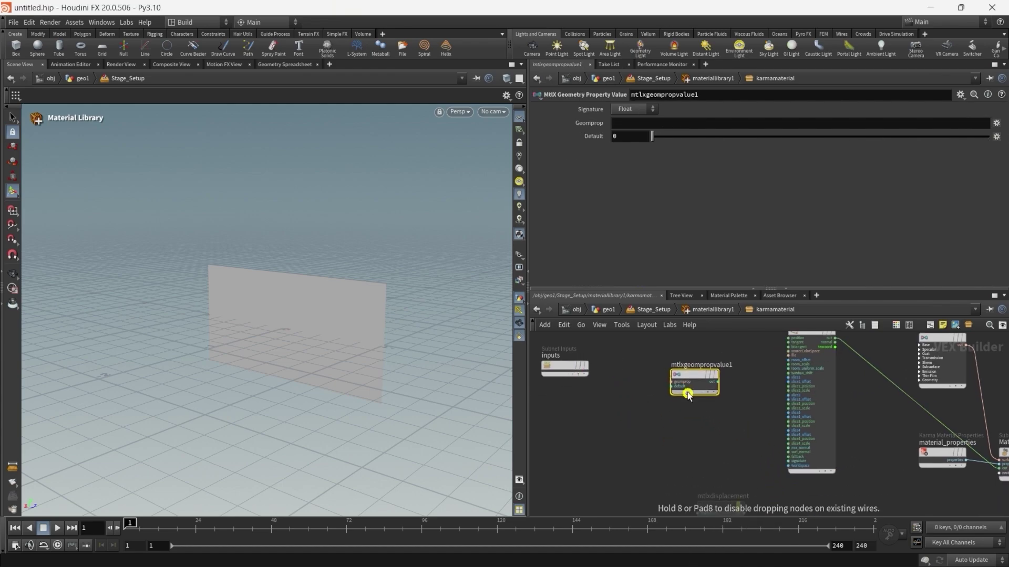
pyautogui.scroll(3, 703, 389)
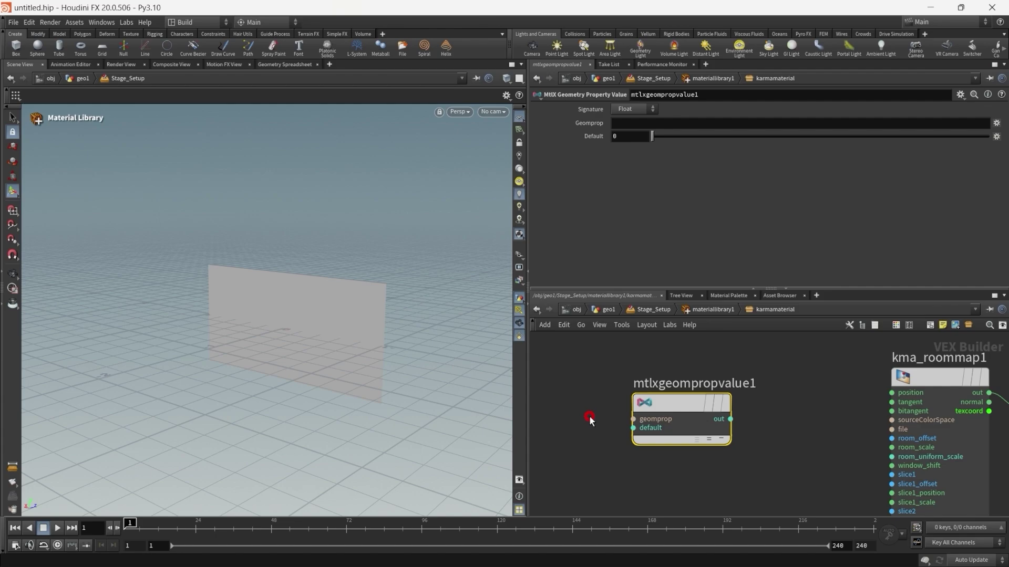
pyautogui.scroll(-2, 590, 417)
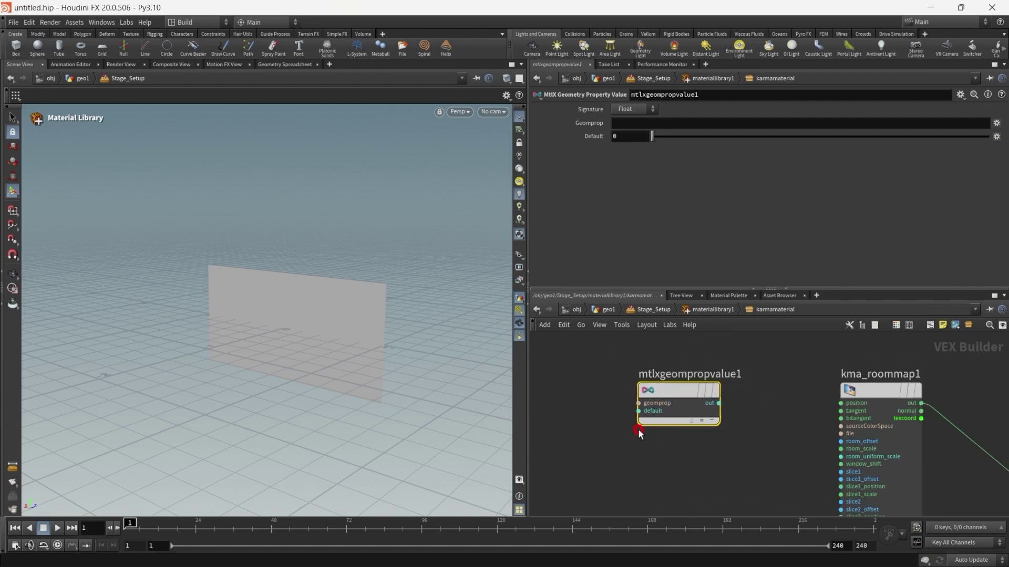
# Copy and paste the geometry property node into three stacked copies
pyautogui.hotkey('ctrl', 'c')
pyautogui.moveTo(684, 471); pyautogui.dragTo(682, 411, button='middle')
pyautogui.hotkey('ctrl', 'v')
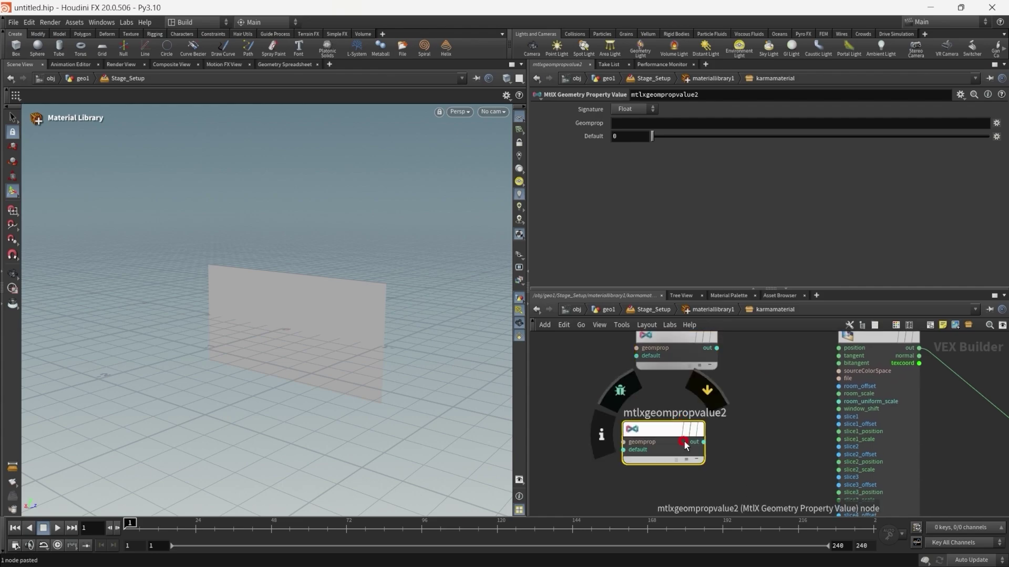
pyautogui.hotkey('ctrl', 'v')
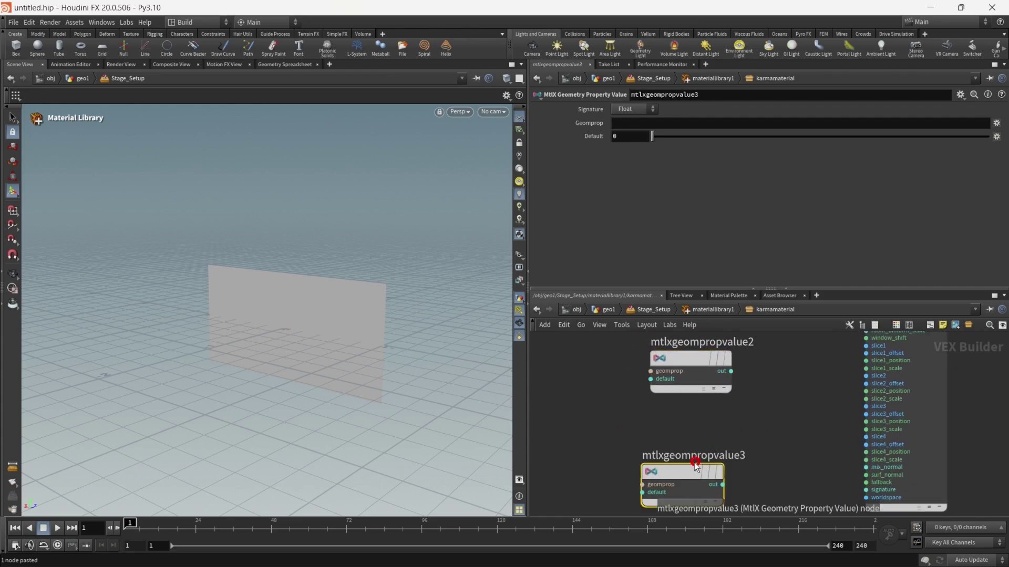
pyautogui.moveTo(716, 461); pyautogui.dragTo(694, 426)
pyautogui.moveTo(701, 374); pyautogui.dragTo(701, 416, button='middle')
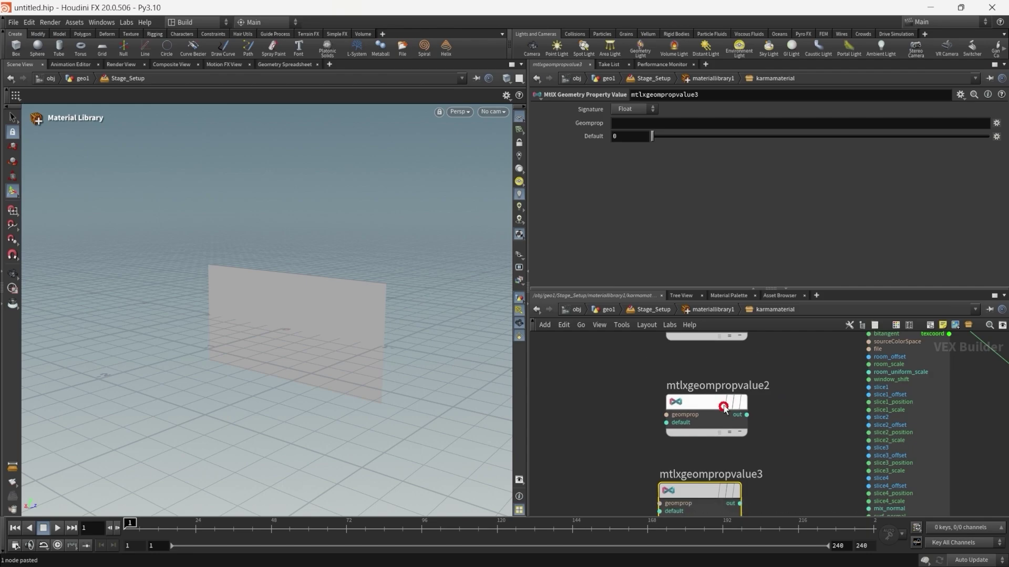
pyautogui.scroll(-2, 730, 403)
pyautogui.scroll(2, 732, 367)
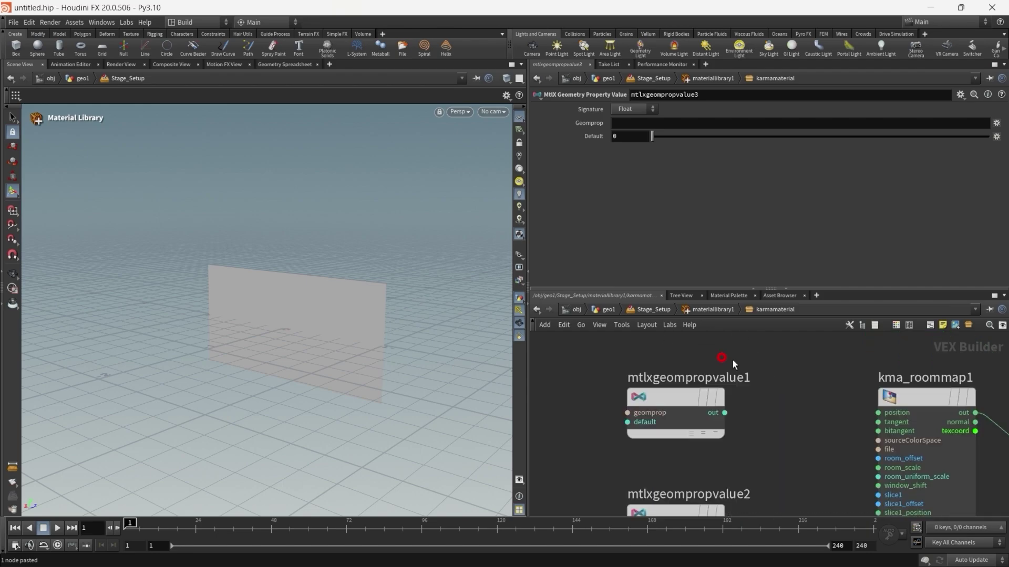
pyautogui.moveTo(765, 440); pyautogui.dragTo(758, 398, button='middle')
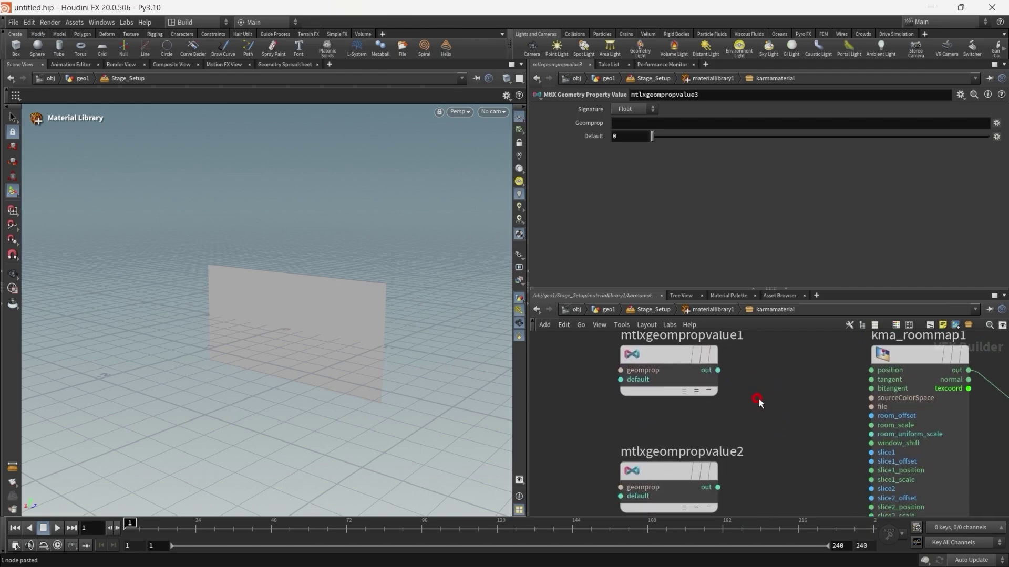
# Wire the three nodes into kma_roommap1's position, tangent and bitangent inputs
pyautogui.click(718, 369)
pyautogui.click(871, 370)
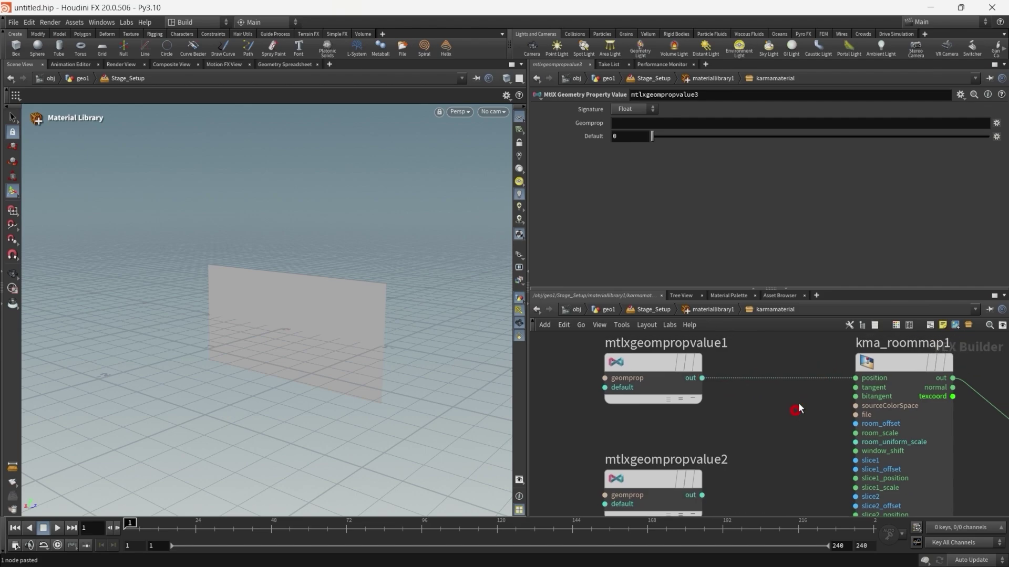
pyautogui.moveTo(791, 424); pyautogui.dragTo(758, 368, button='middle')
pyautogui.click(687, 431)
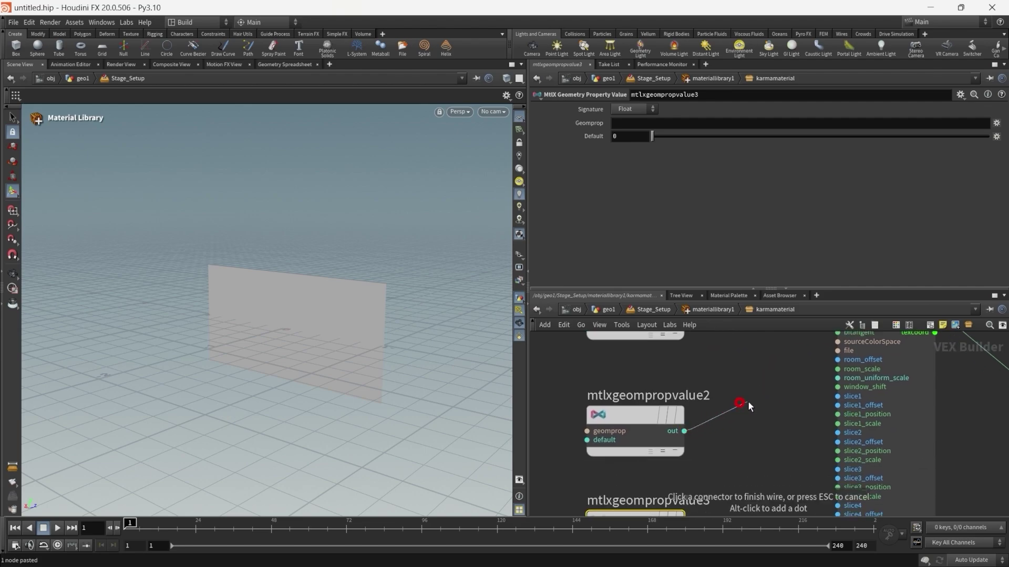
pyautogui.moveTo(697, 386); pyautogui.dragTo(661, 420, button='middle')
pyautogui.click(798, 361)
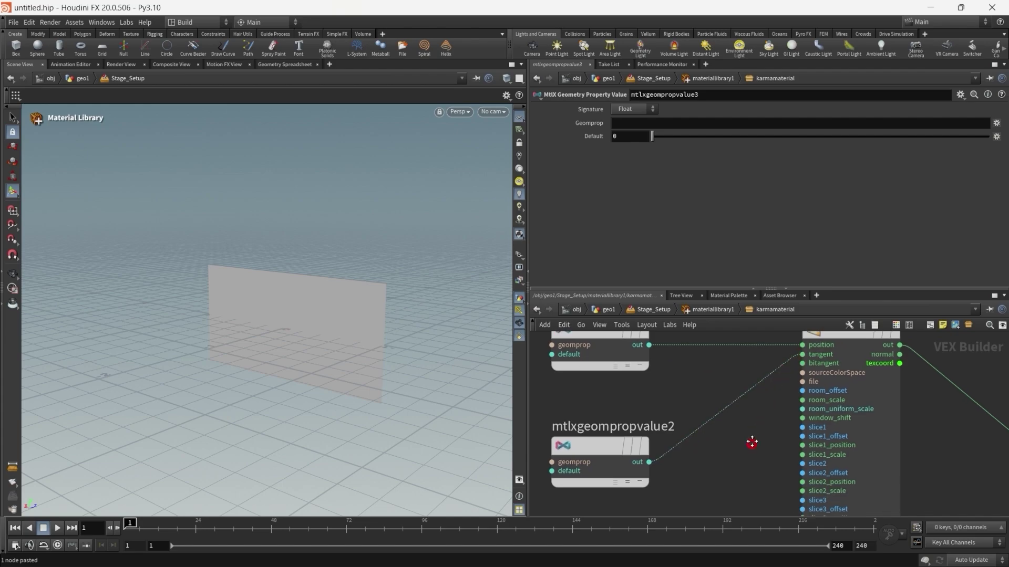
pyautogui.click(676, 503)
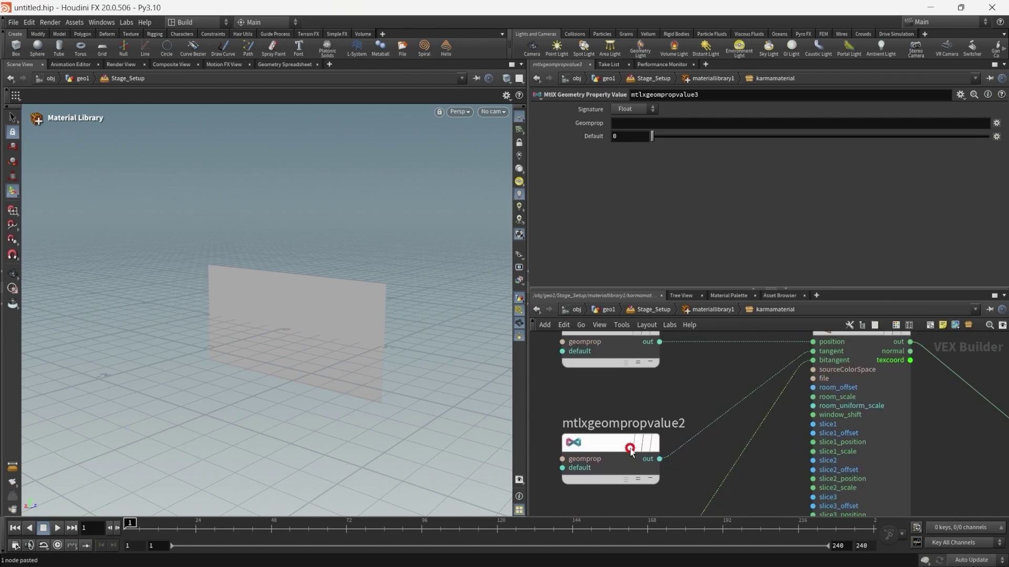
pyautogui.moveTo(648, 437)
pyautogui.mouseDown(button='middle')
pyautogui.moveTo(620, 454)
pyautogui.moveTo(698, 458)
pyautogui.mouseUp(button='middle')
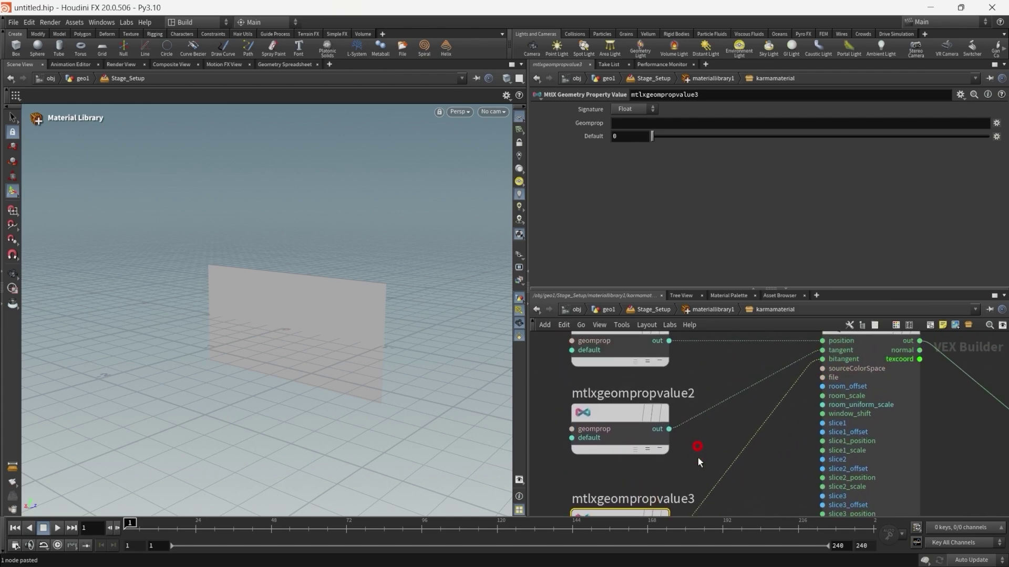
pyautogui.moveTo(718, 383); pyautogui.dragTo(724, 427, button='middle')
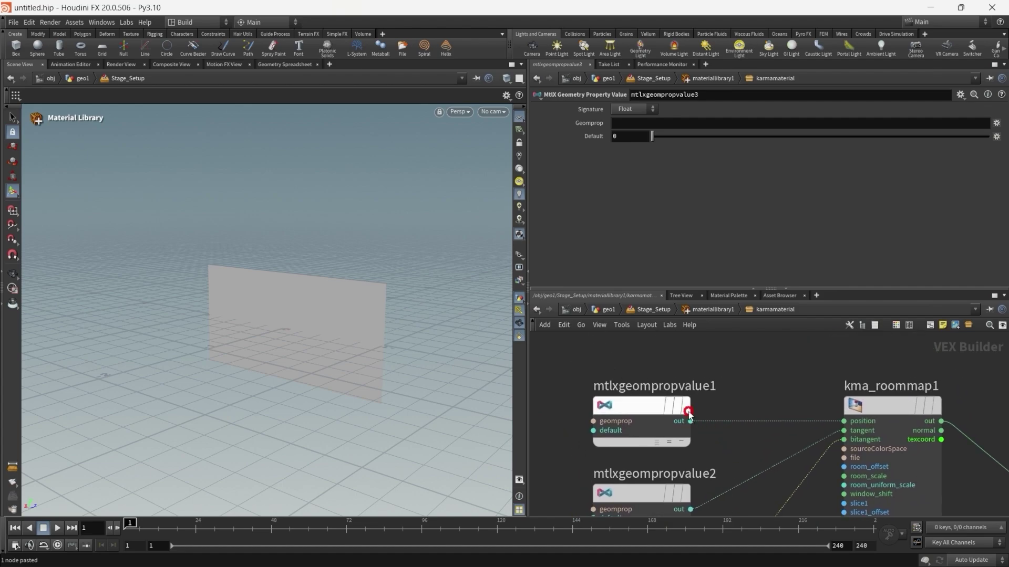
# Rename the three geometry property nodes pos, tan and bitan
pyautogui.doubleClick(706, 387)
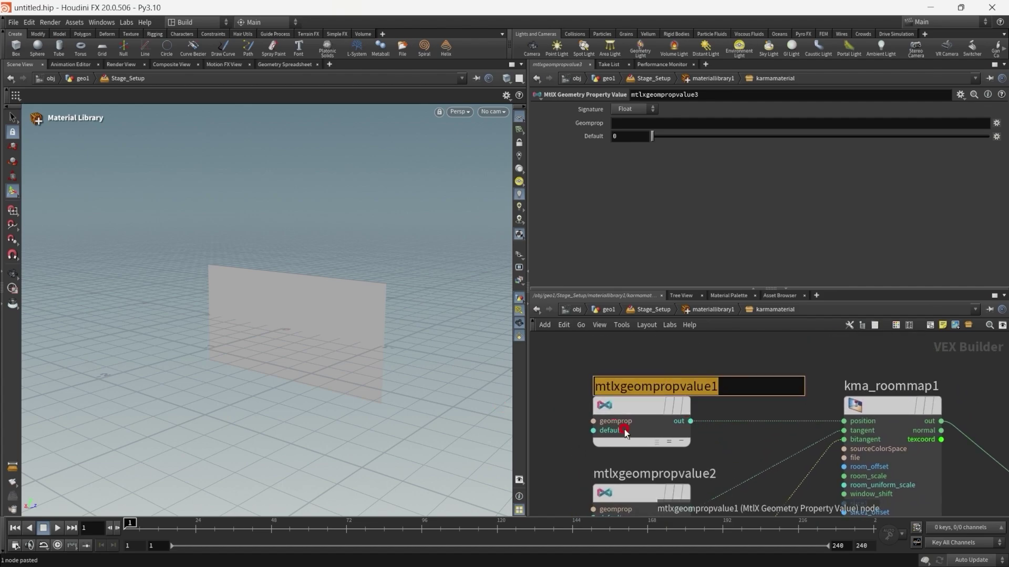
pyautogui.write('pos')
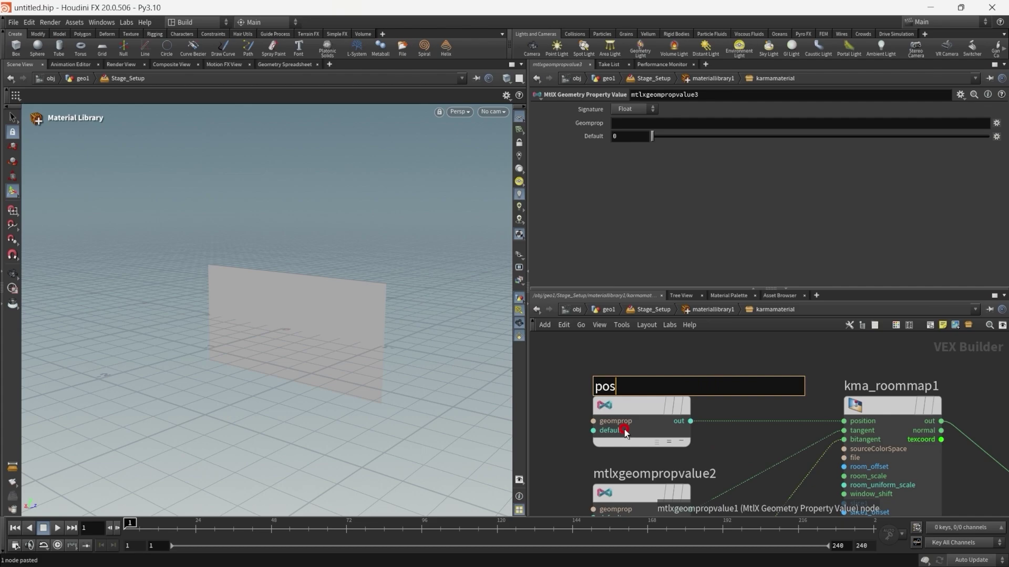
pyautogui.press('Return')
pyautogui.moveTo(730, 457); pyautogui.dragTo(722, 414, button='middle')
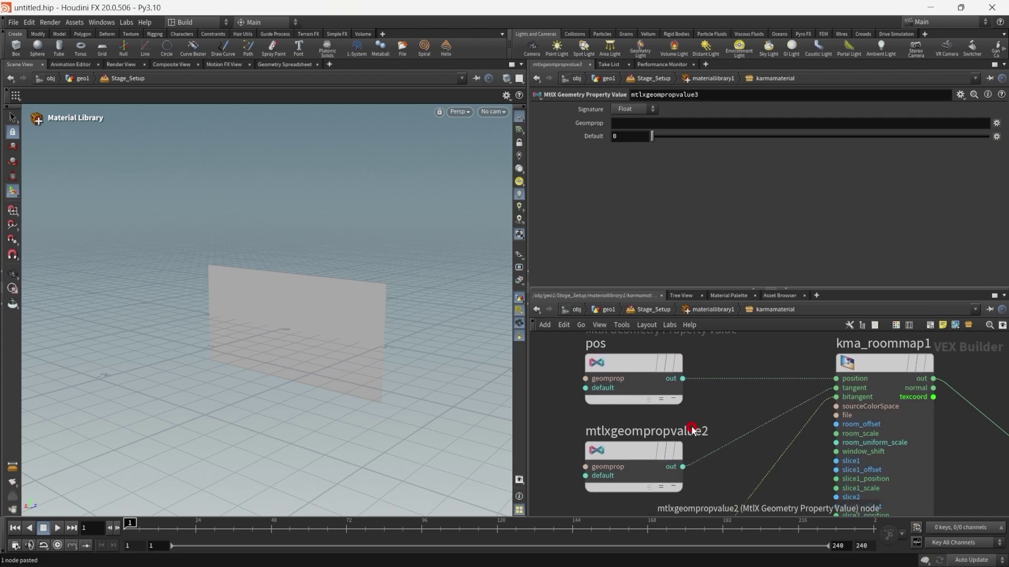
pyautogui.doubleClick(704, 431)
pyautogui.write('tan')
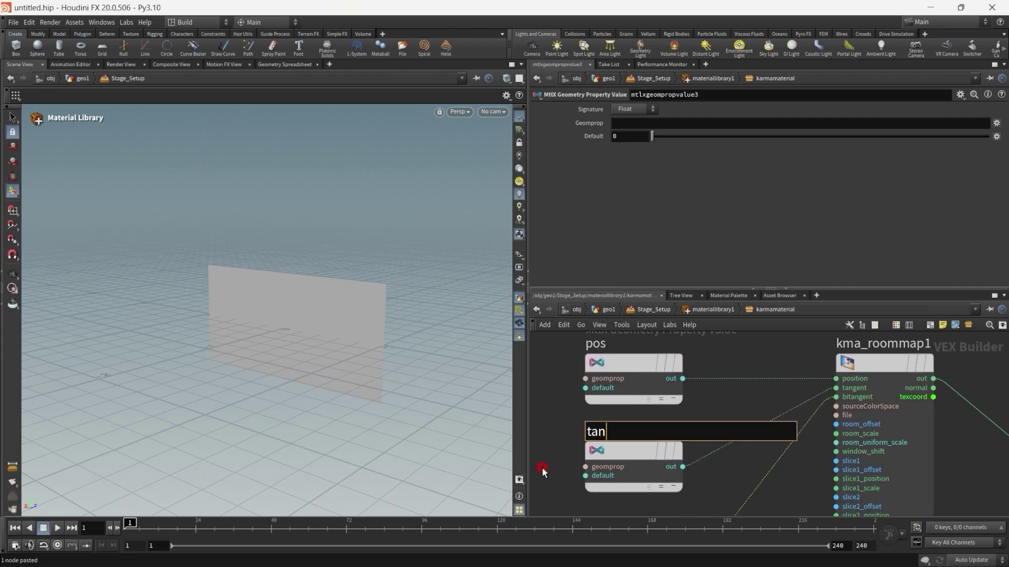
pyautogui.press('Return')
pyautogui.doubleClick(764, 394)
pyautogui.write('bitan')
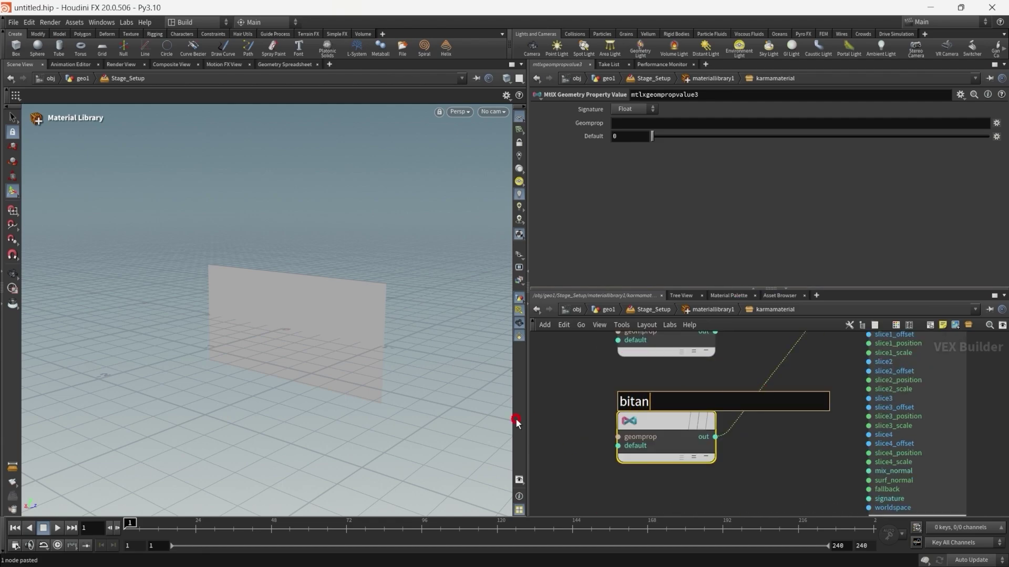
pyautogui.press('Return')
# Select the pos node to show its parameters
pyautogui.scroll(3, 732, 428)
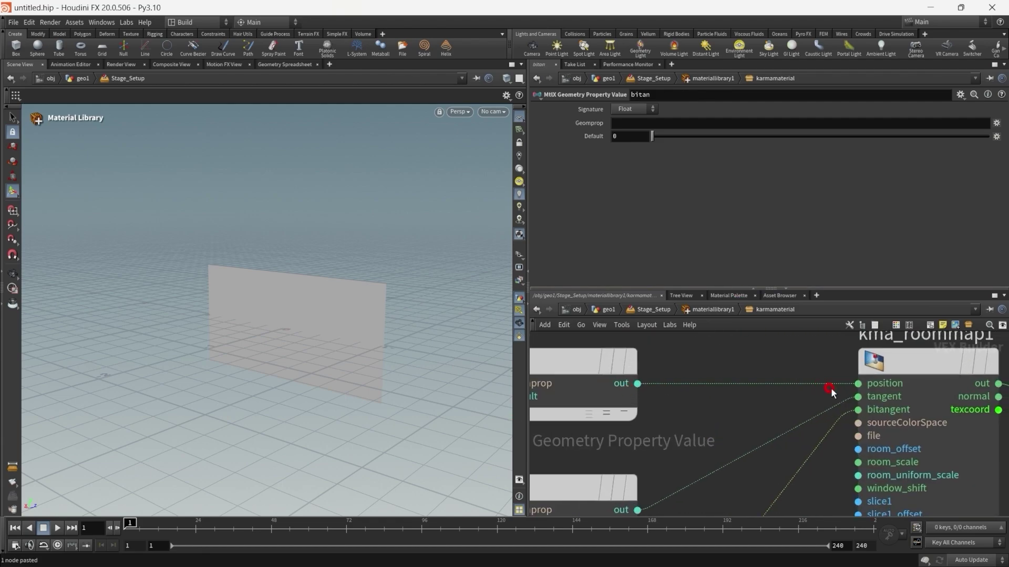
pyautogui.click(684, 384)
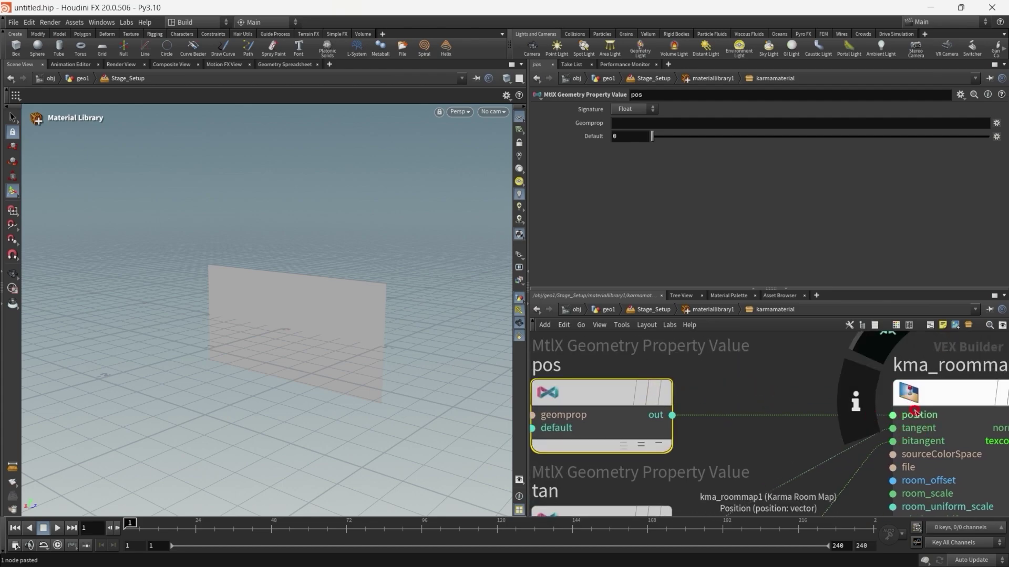
pyautogui.moveTo(914, 411); pyautogui.dragTo(844, 427, button='middle')
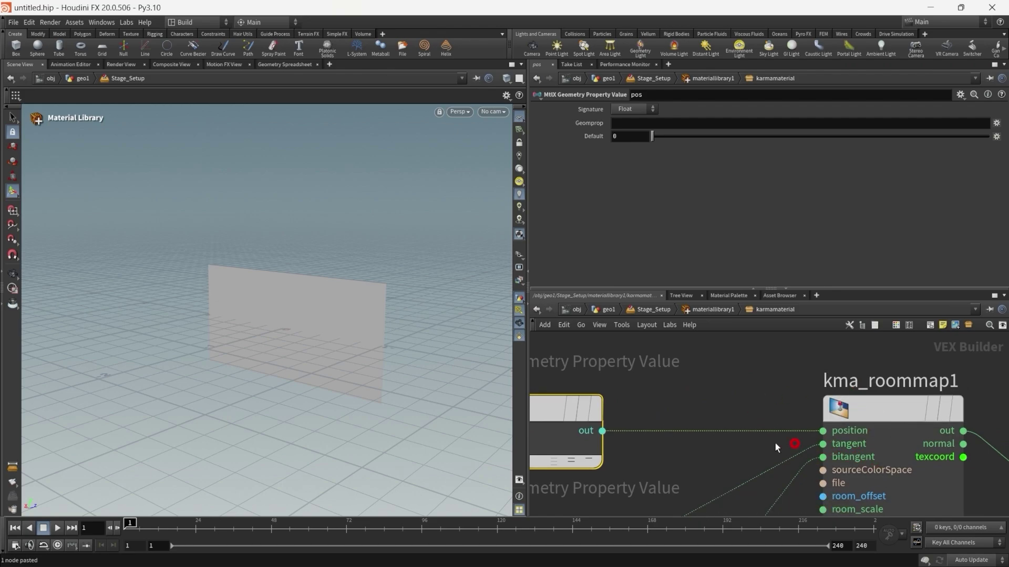
pyautogui.moveTo(777, 447); pyautogui.dragTo(804, 450, button='middle')
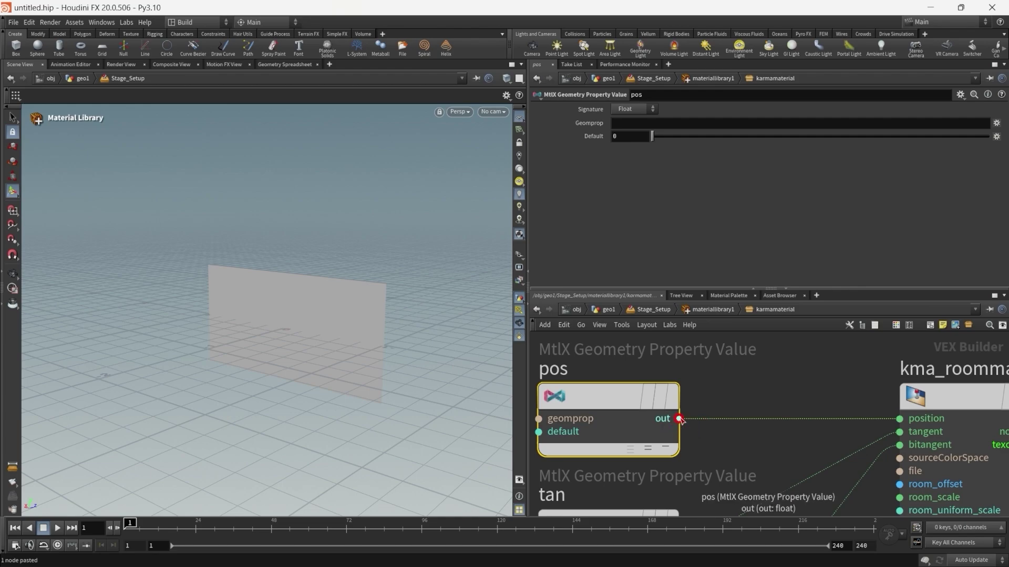
pyautogui.scroll(-2, 683, 416)
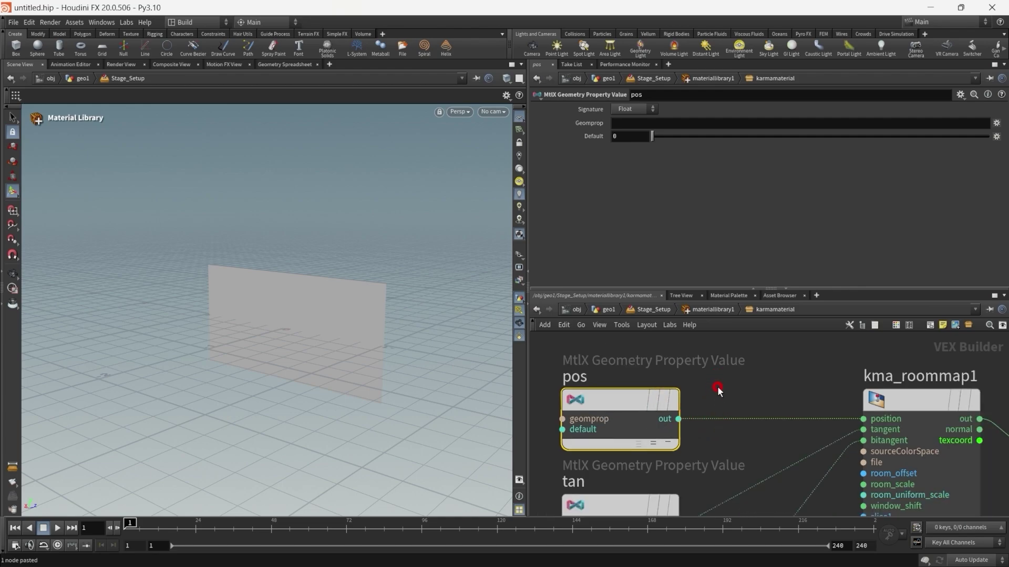
pyautogui.moveTo(654, 361); pyautogui.dragTo(718, 364, button='middle')
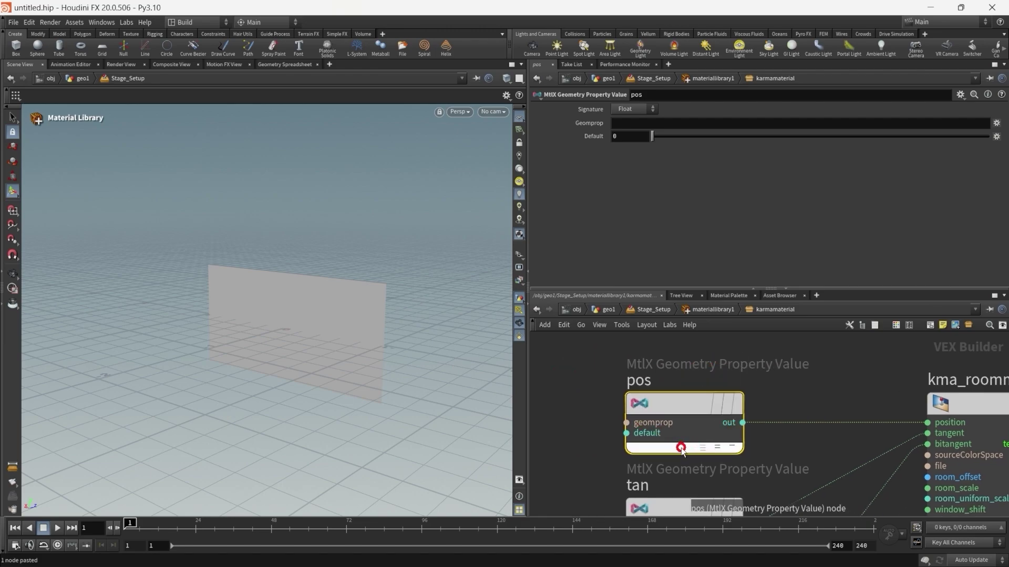
# Set the Signature of the pos and tan nodes to Vector 3
pyautogui.click(633, 113)
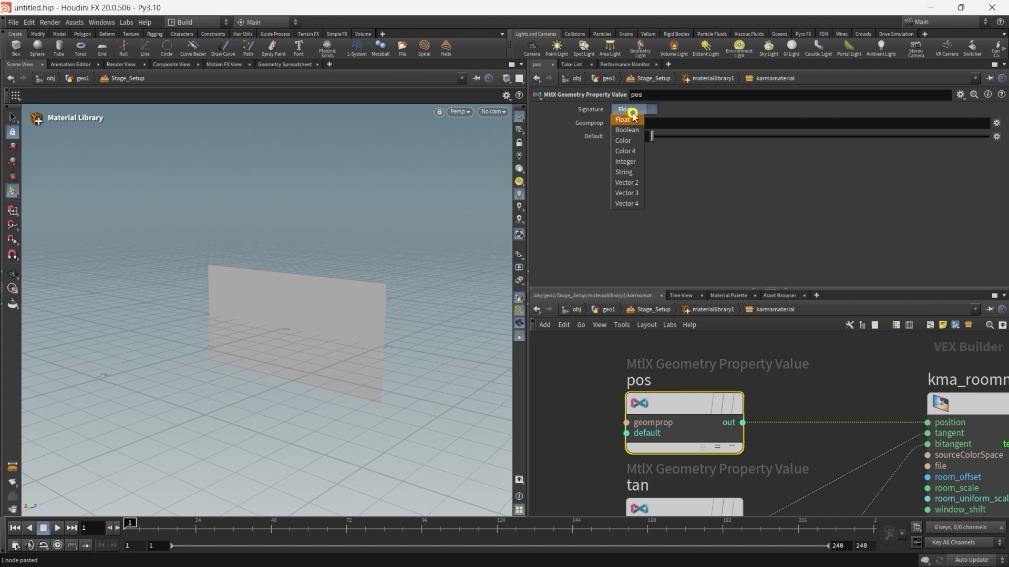
pyautogui.click(632, 193)
pyautogui.moveTo(785, 422); pyautogui.dragTo(767, 349, button='middle')
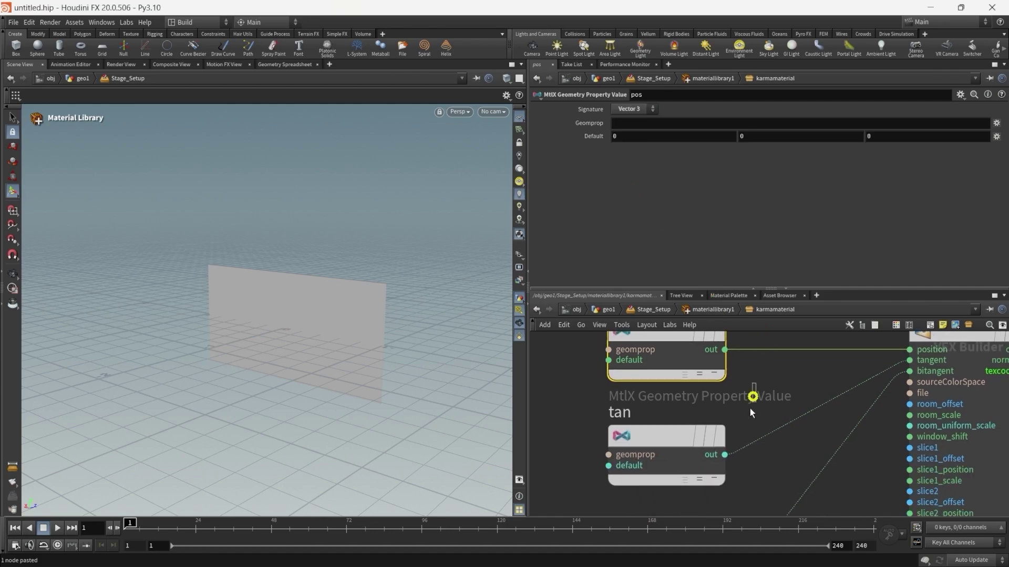
pyautogui.click(666, 436)
pyautogui.click(633, 109)
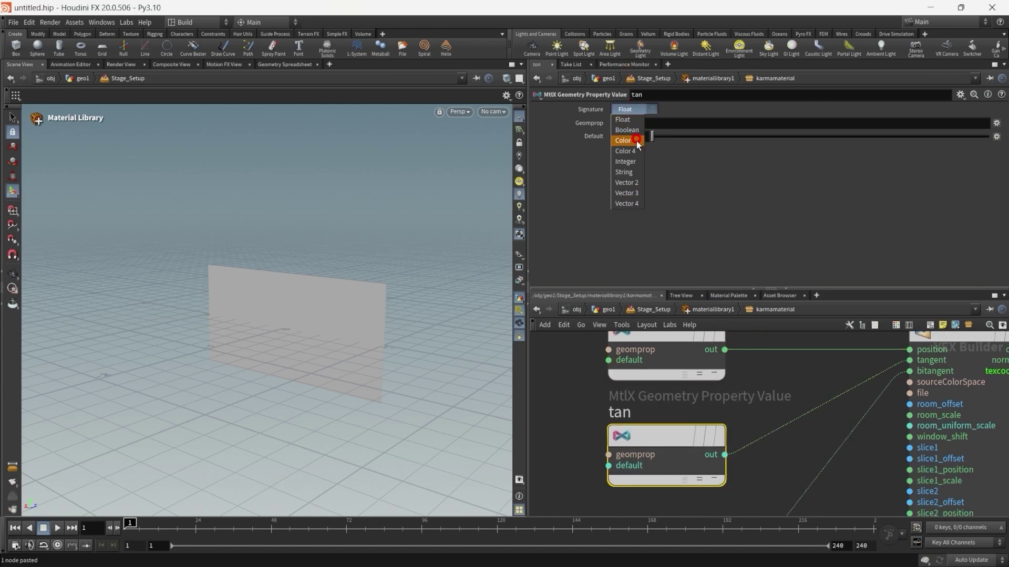
pyautogui.click(636, 195)
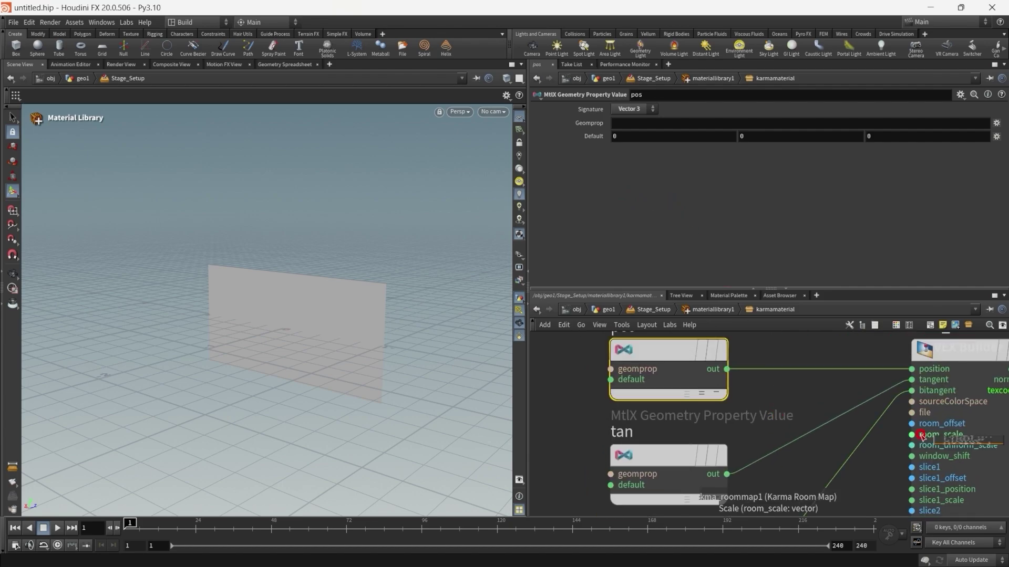
pyautogui.click(620, 124)
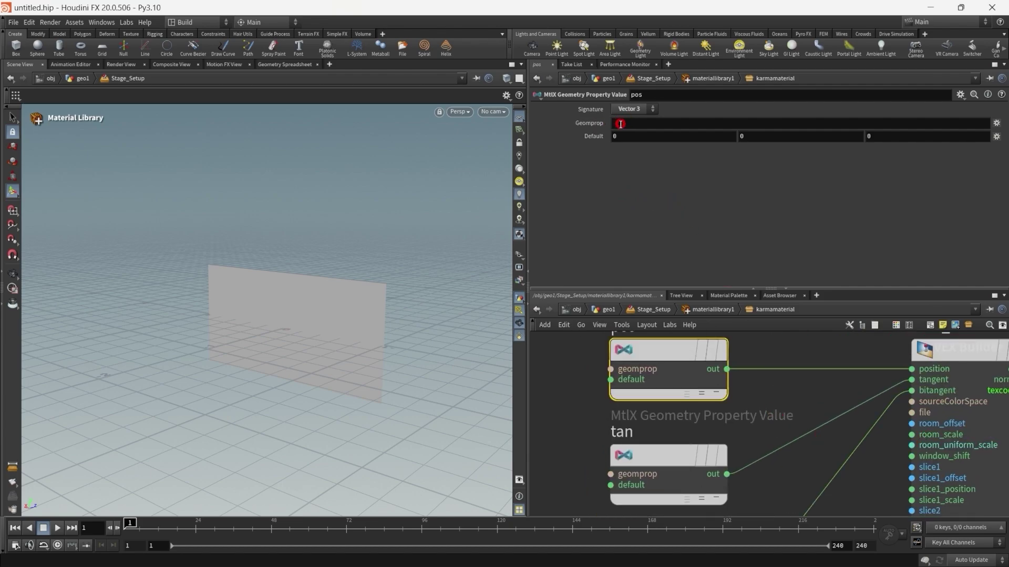
pyautogui.click(621, 124)
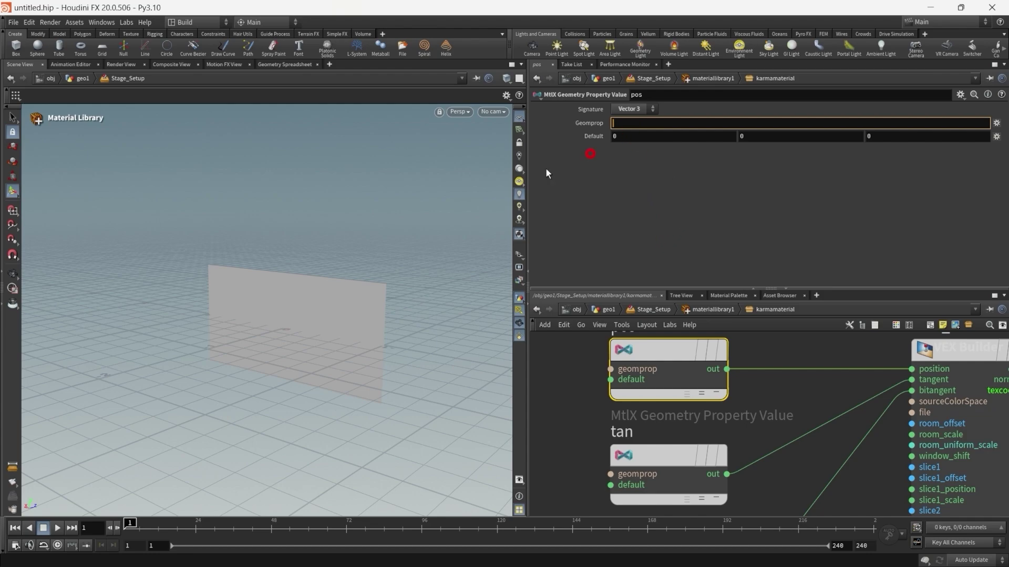
# Select GEO_WINDOW in geo1 and inspect its roomP, tangentu and tangentv values in the Geometry Spreadsheet
pyautogui.click(613, 311)
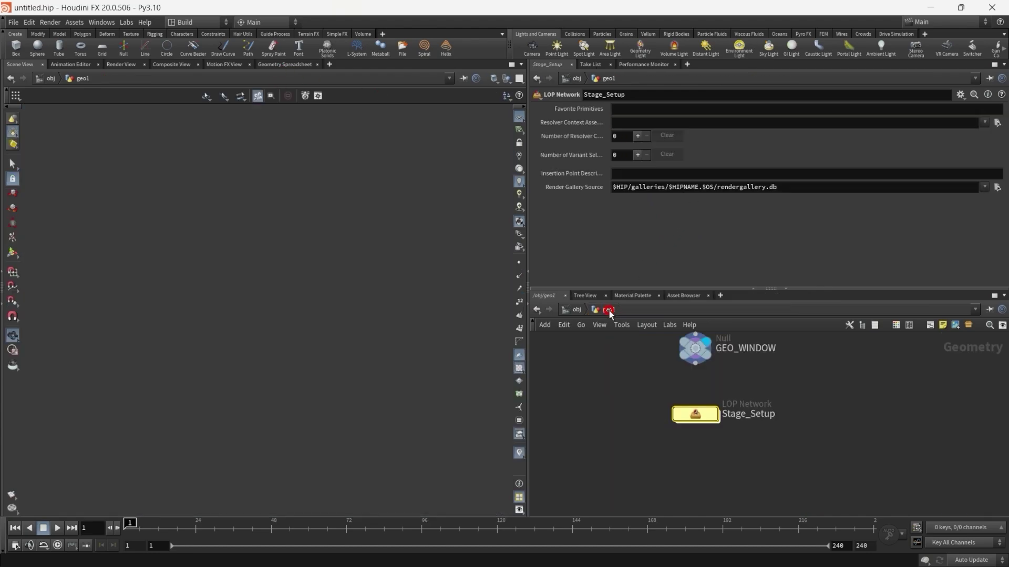
pyautogui.click(743, 432)
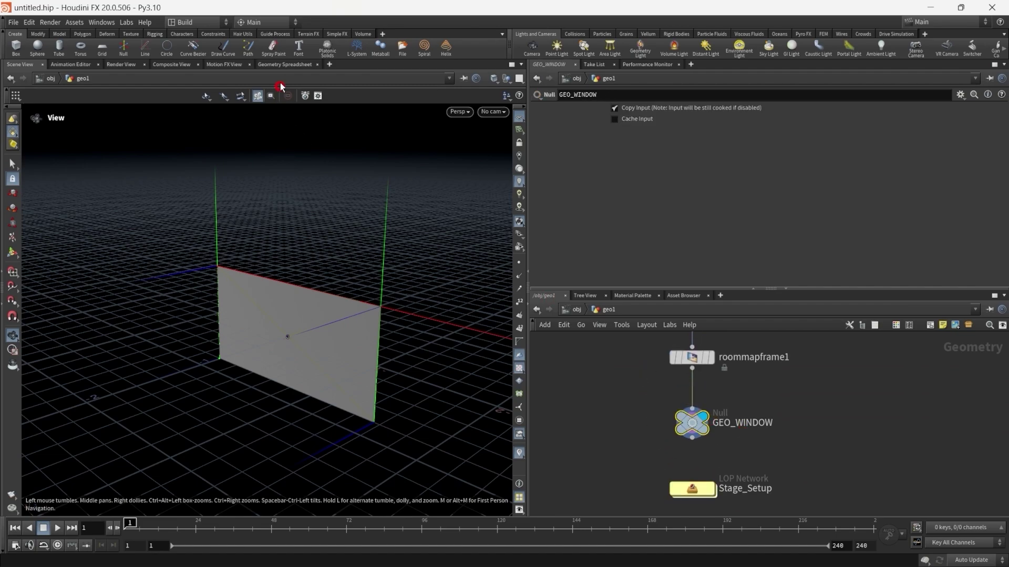
pyautogui.click(283, 64)
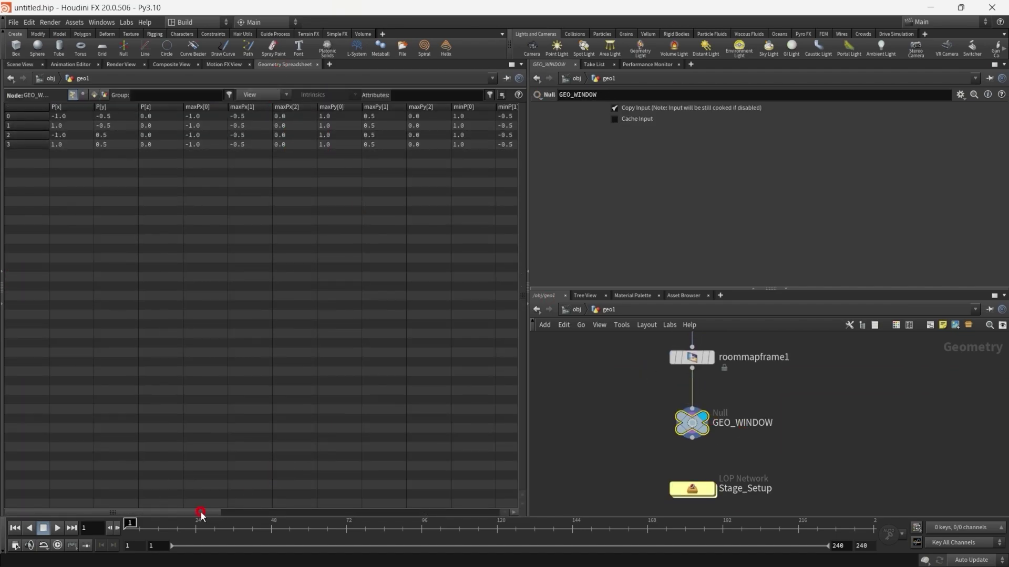
pyautogui.moveTo(201, 513); pyautogui.dragTo(380, 511)
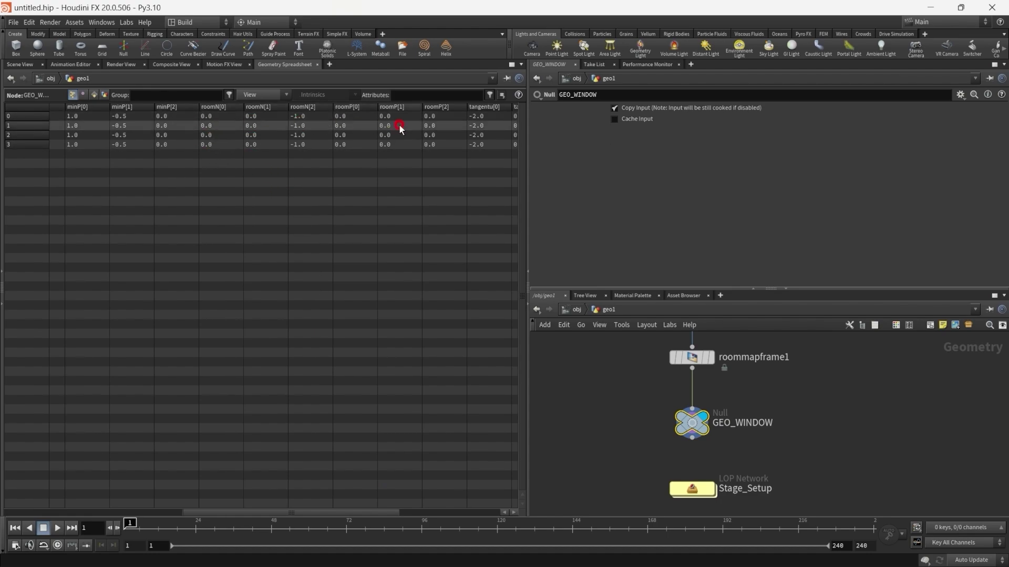
pyautogui.moveTo(393, 116); pyautogui.dragTo(484, 150)
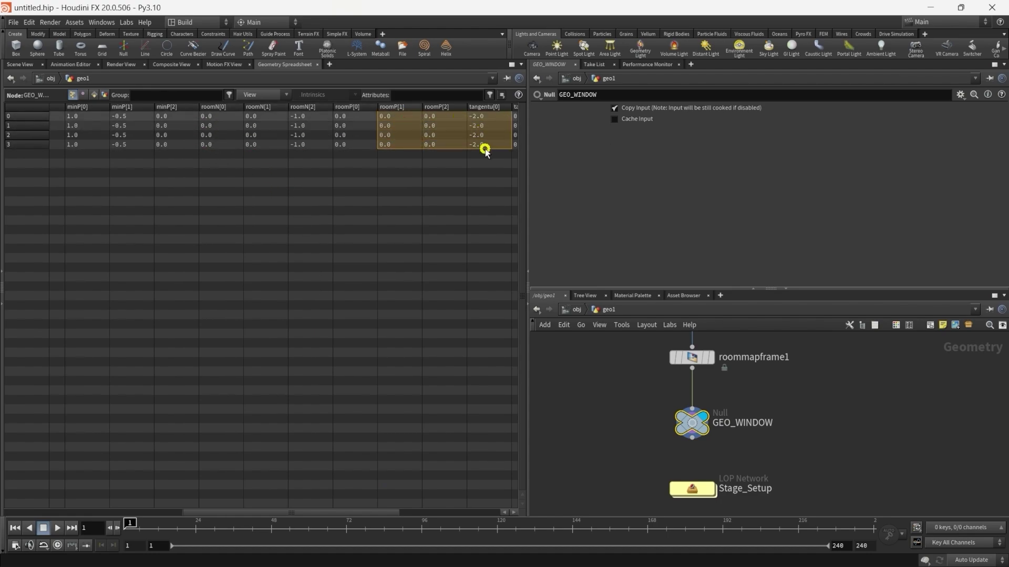
pyautogui.rightClick(396, 434)
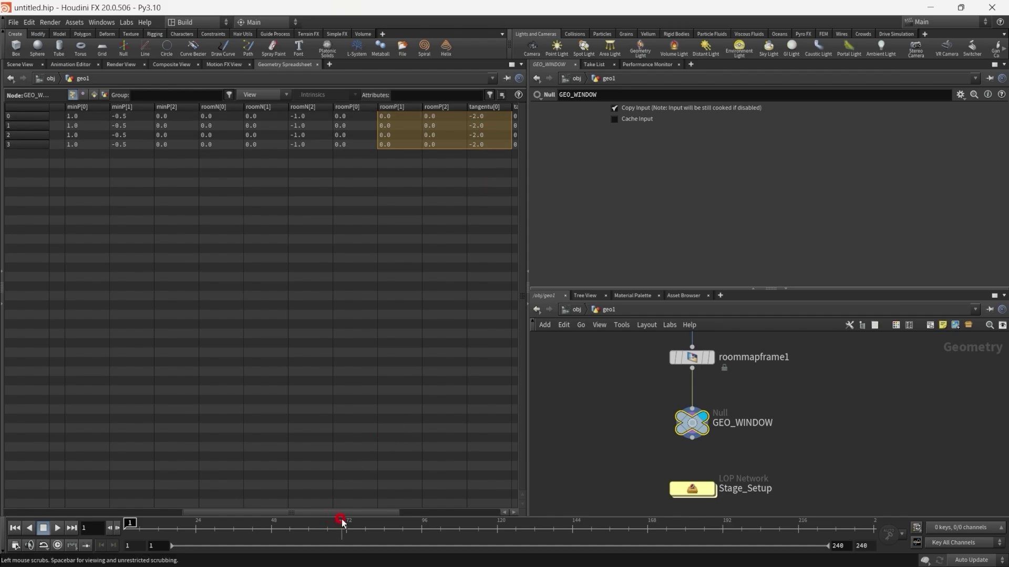
pyautogui.moveTo(335, 513); pyautogui.dragTo(402, 514)
pyautogui.click(405, 117)
pyautogui.moveTo(404, 116)
pyautogui.mouseDown()
pyautogui.moveTo(519, 151)
pyautogui.moveTo(273, 147)
pyautogui.mouseUp()
pyautogui.click(496, 117)
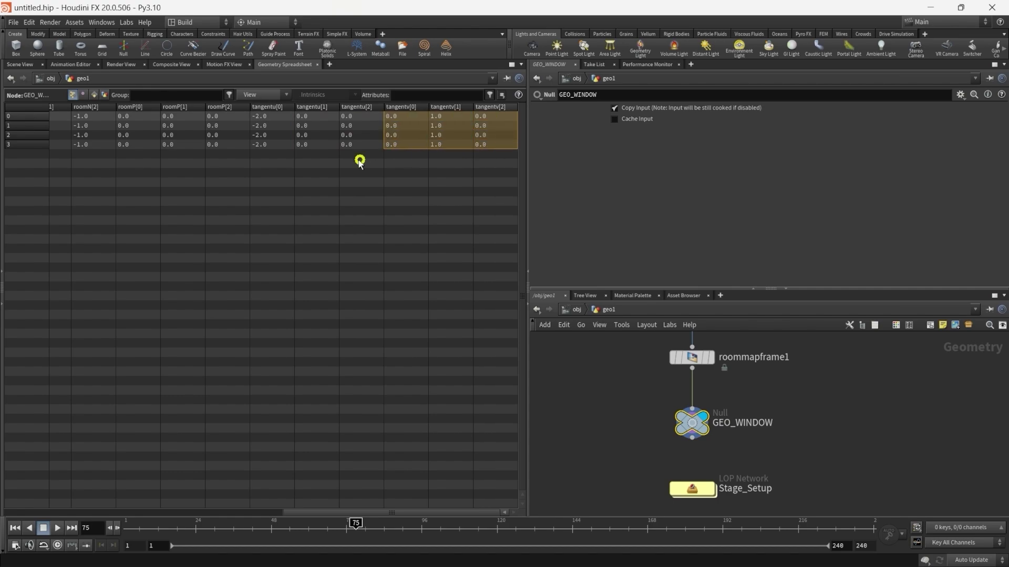
pyautogui.click(579, 377)
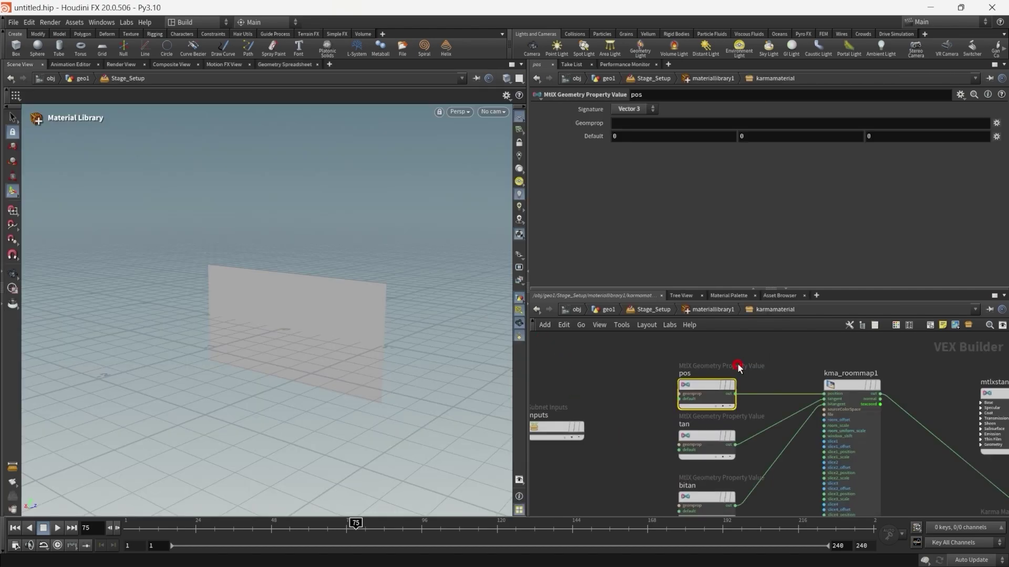
# Set Geomprop to roomP on pos, tangentu on tan and tangentv on bitan
pyautogui.click(655, 123)
pyautogui.write('roomP')
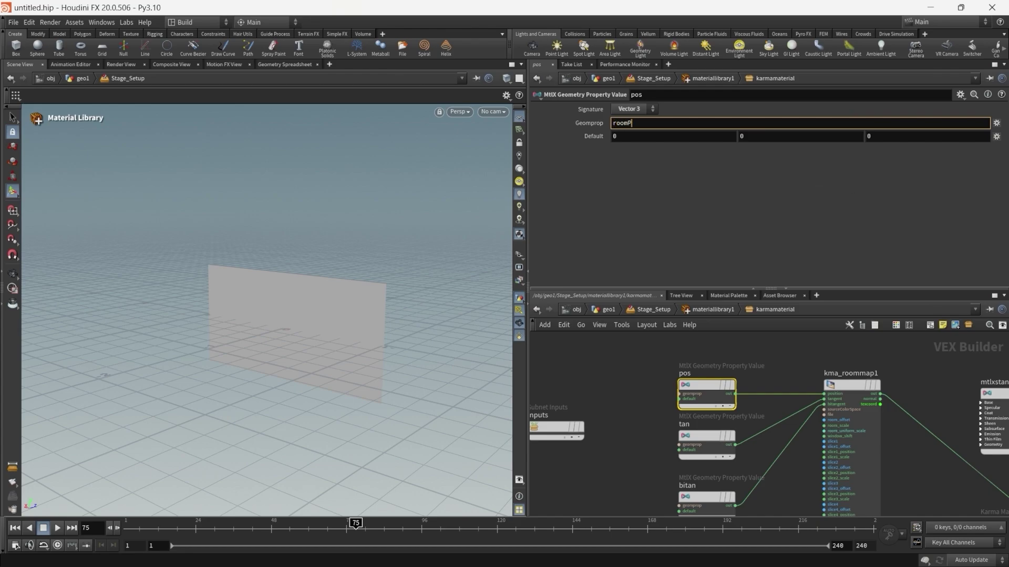
pyautogui.press('Return')
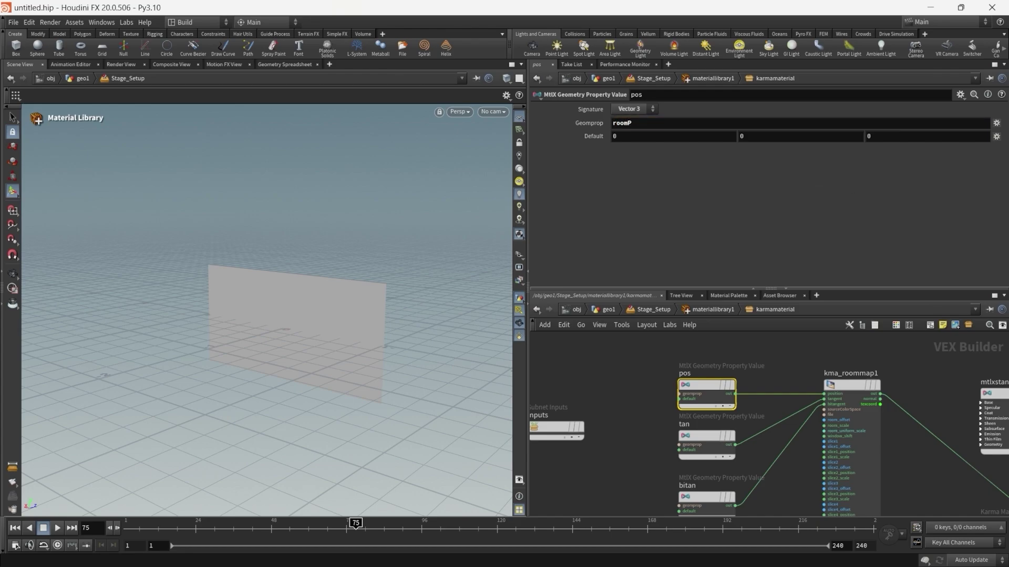
pyautogui.click(707, 436)
pyautogui.scroll(2, 707, 436)
pyautogui.click(658, 122)
pyautogui.write('tangentu')
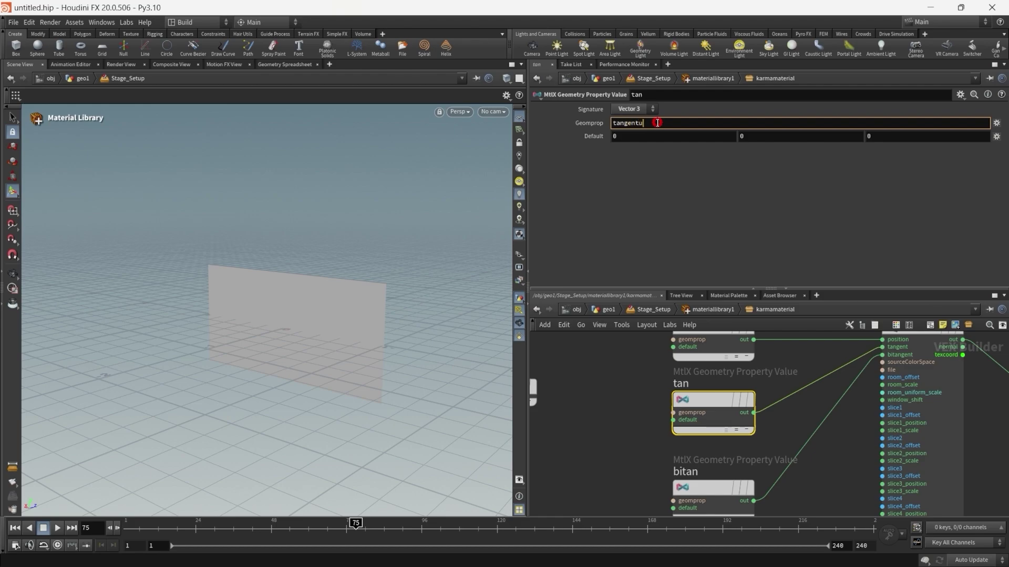
pyautogui.press('Return')
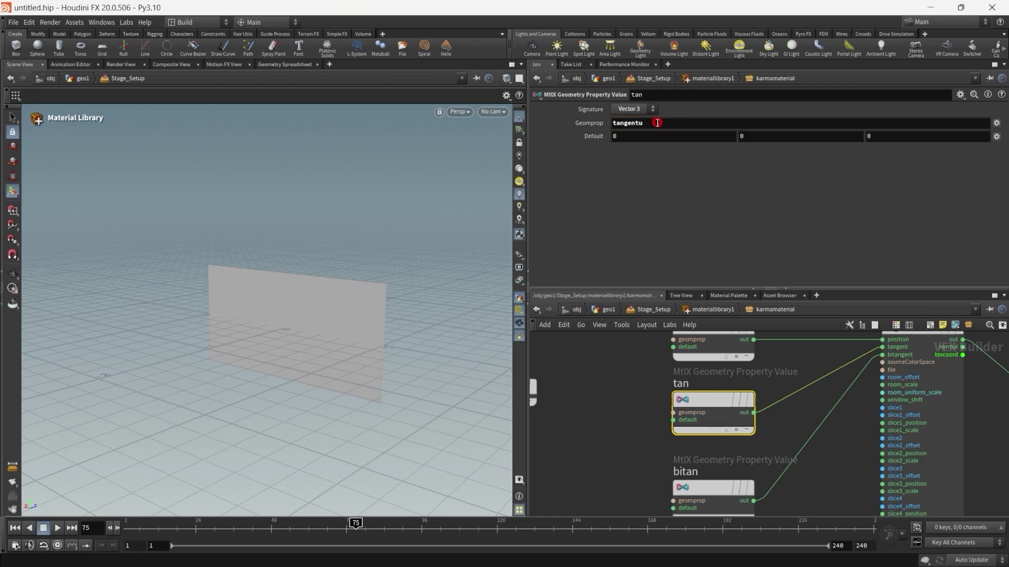
pyautogui.click(656, 123)
pyautogui.write('tangent')
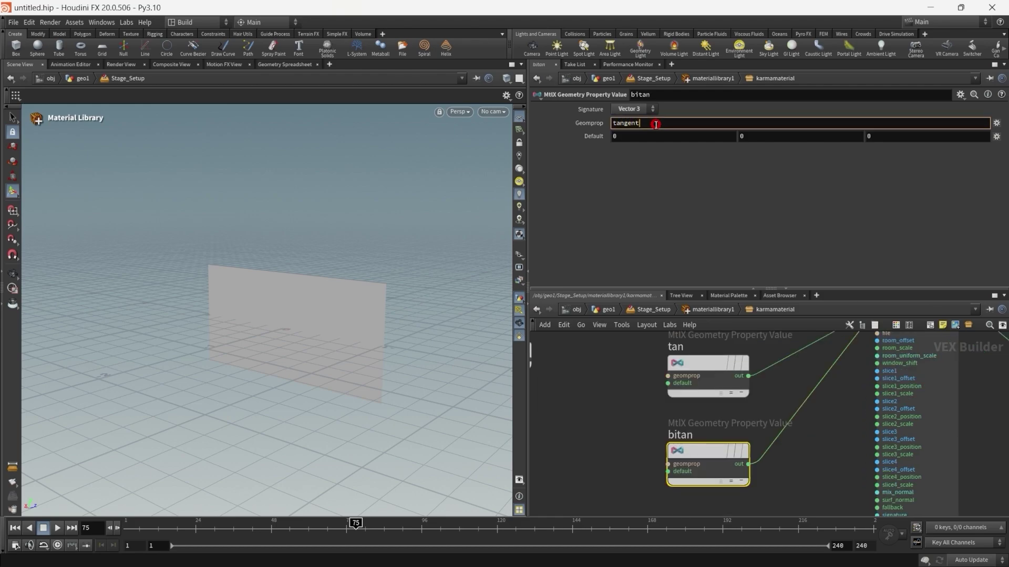
pyautogui.write('v')
pyautogui.press('Return')
pyautogui.scroll(-2, 630, 400)
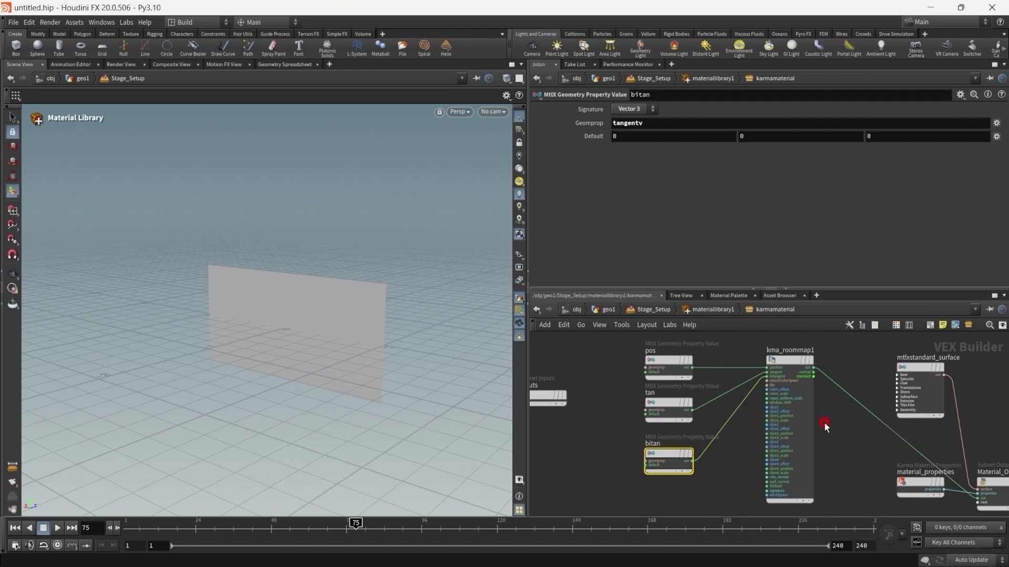
pyautogui.scroll(3, 824, 423)
# Wire kma_roommap1's output into mtlxstandard_surface's base_color input
pyautogui.scroll(1, 761, 367)
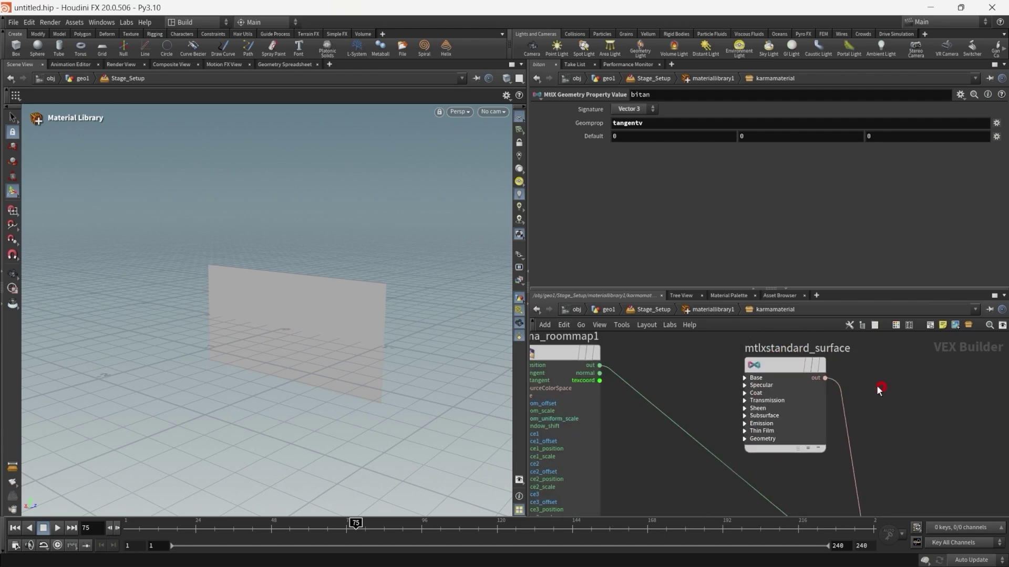
pyautogui.click(800, 386)
pyautogui.moveTo(800, 386); pyautogui.dragTo(797, 399)
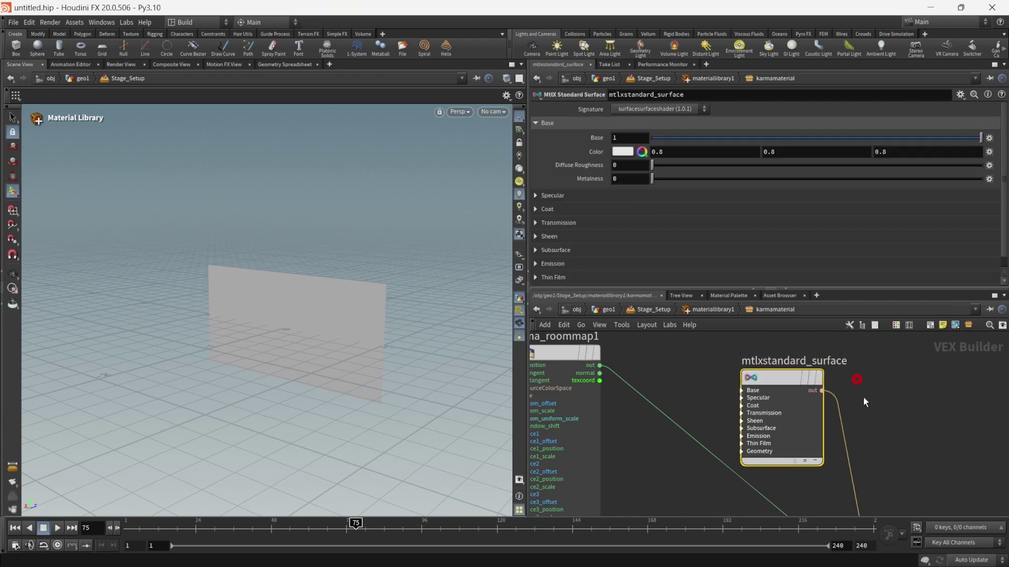
pyautogui.click(741, 390)
pyautogui.scroll(1, 644, 460)
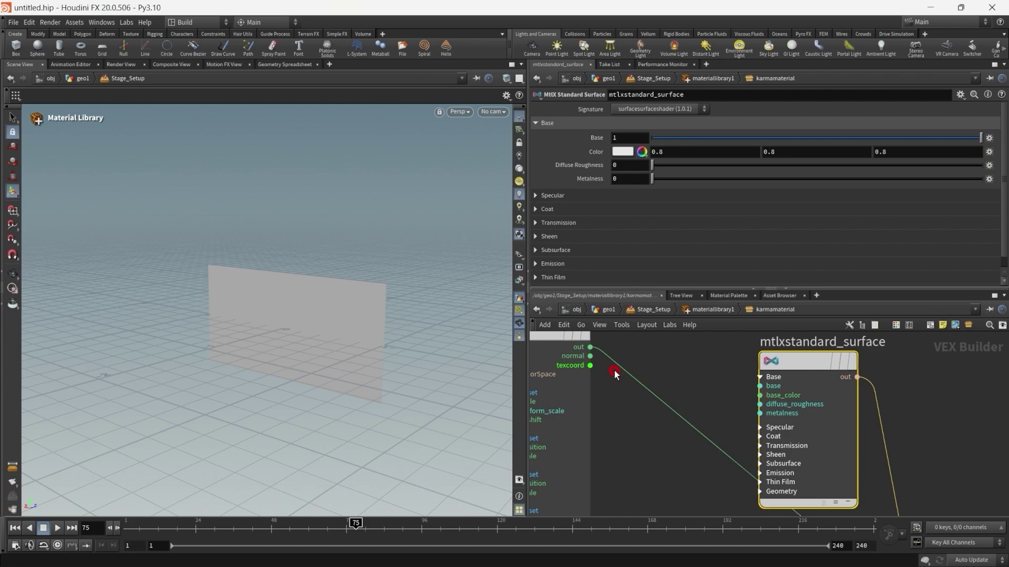
pyautogui.moveTo(752, 398); pyautogui.dragTo(626, 360)
pyautogui.scroll(-3, 625, 360)
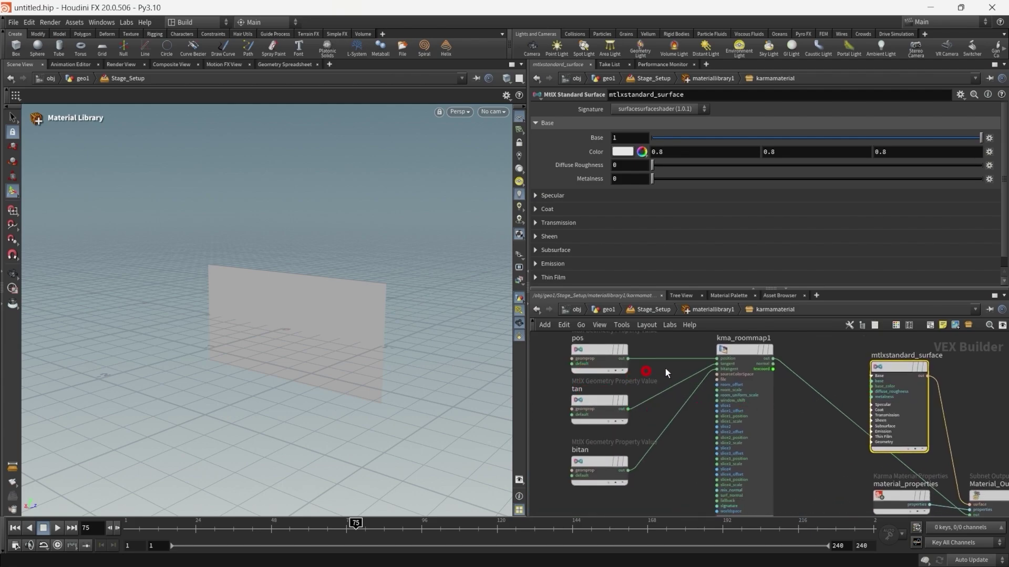
pyautogui.scroll(3, 634, 400)
pyautogui.scroll(2, 679, 462)
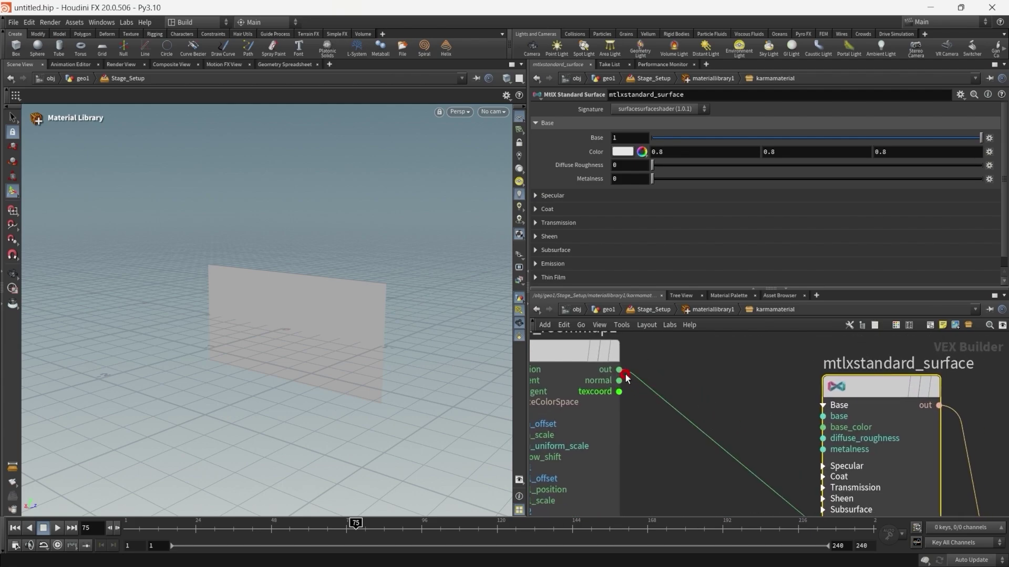
pyautogui.click(824, 427)
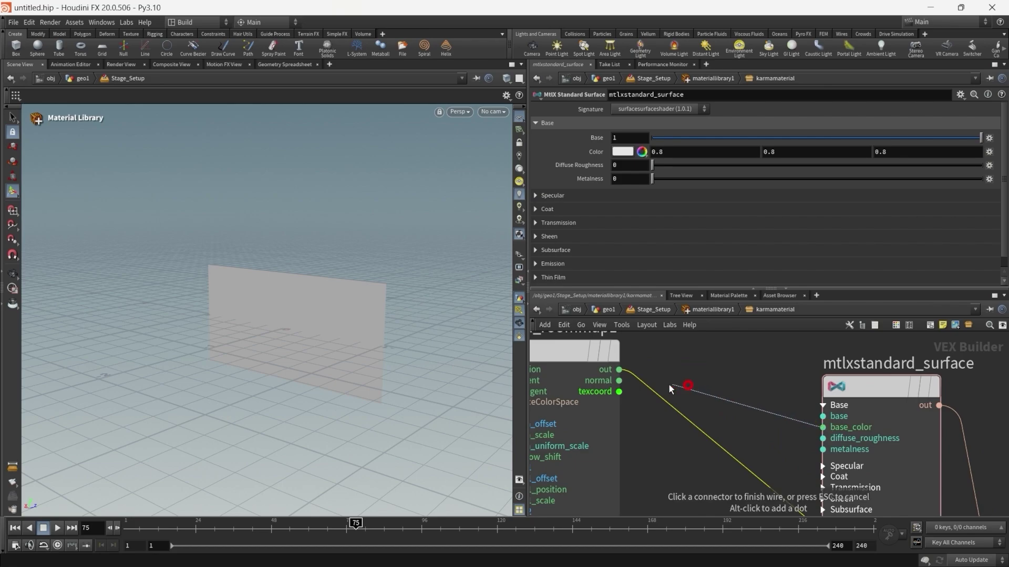
pyautogui.click(625, 369)
# Connect kma_roommap1's normal output to the surface's Geometry normal input
pyautogui.scroll(-2, 694, 390)
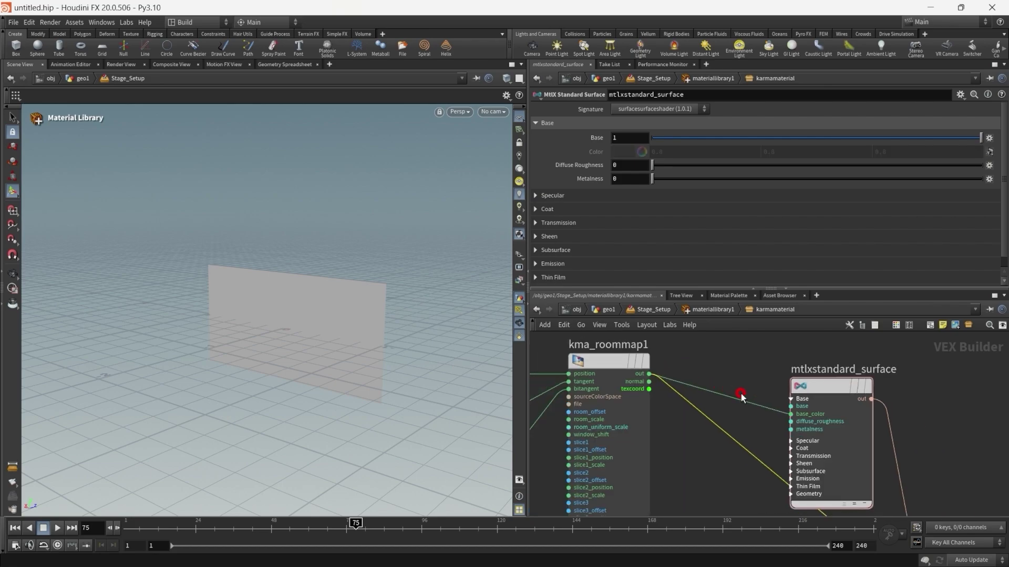
pyautogui.scroll(3, 667, 397)
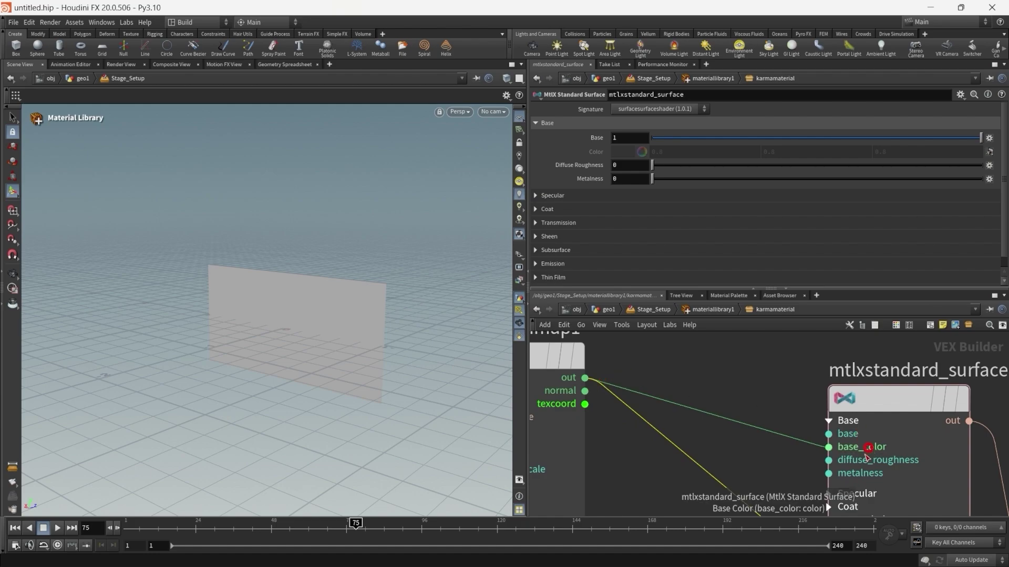
pyautogui.scroll(-2, 740, 385)
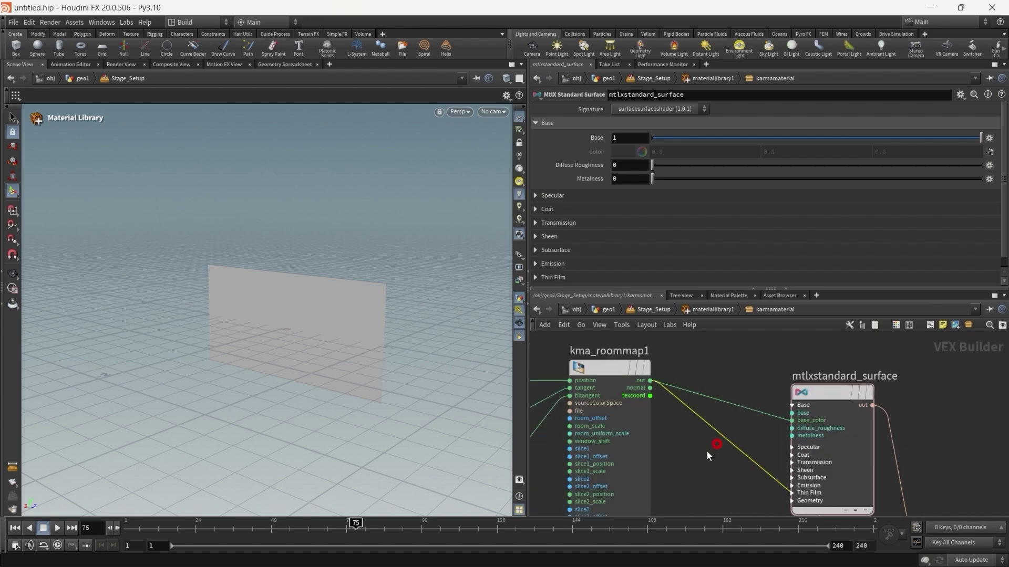
pyautogui.moveTo(707, 455); pyautogui.dragTo(710, 449, button='middle')
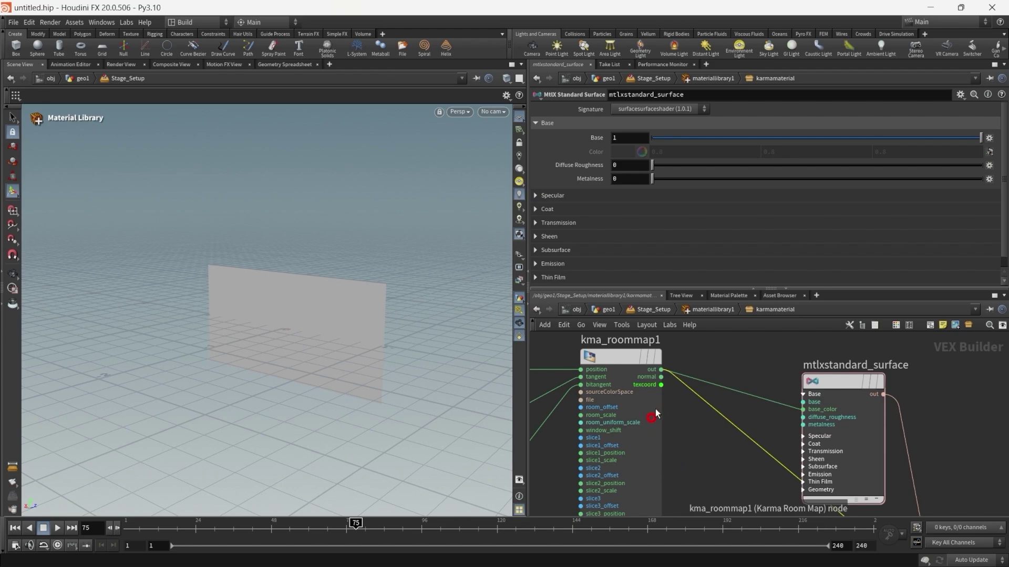
pyautogui.scroll(3, 652, 402)
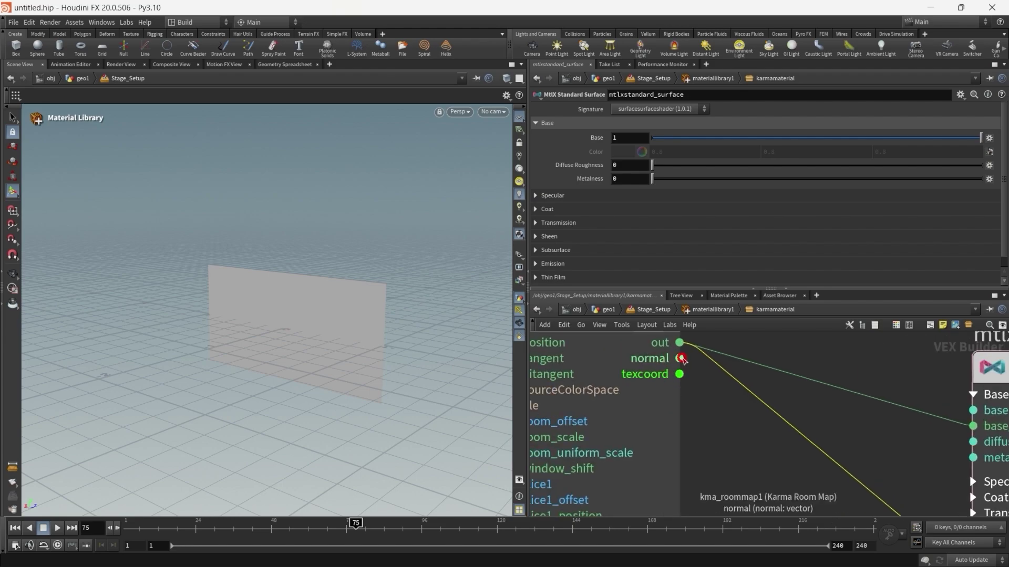
pyautogui.click(681, 360)
pyautogui.scroll(2, 789, 471)
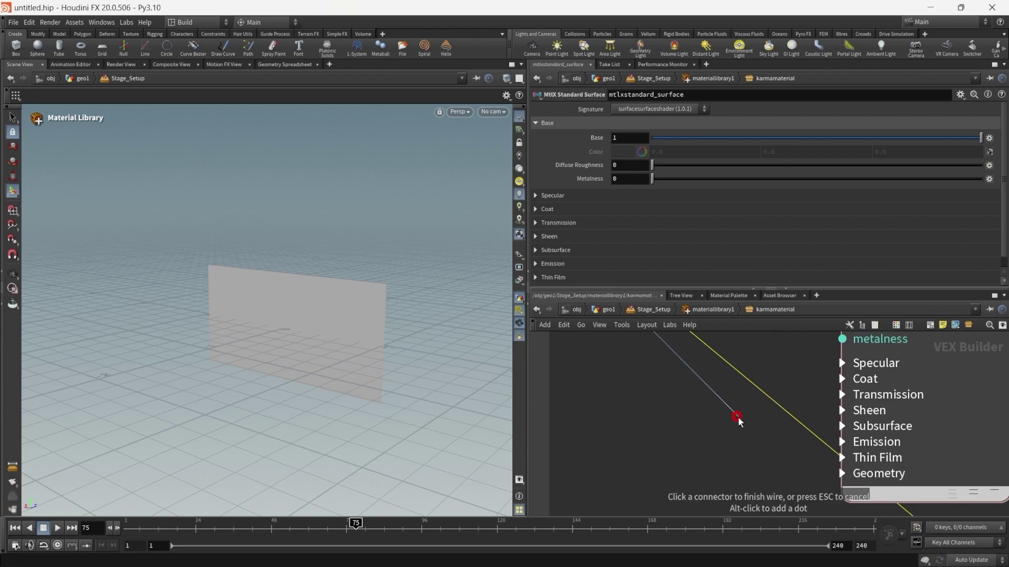
pyautogui.scroll(-2, 738, 443)
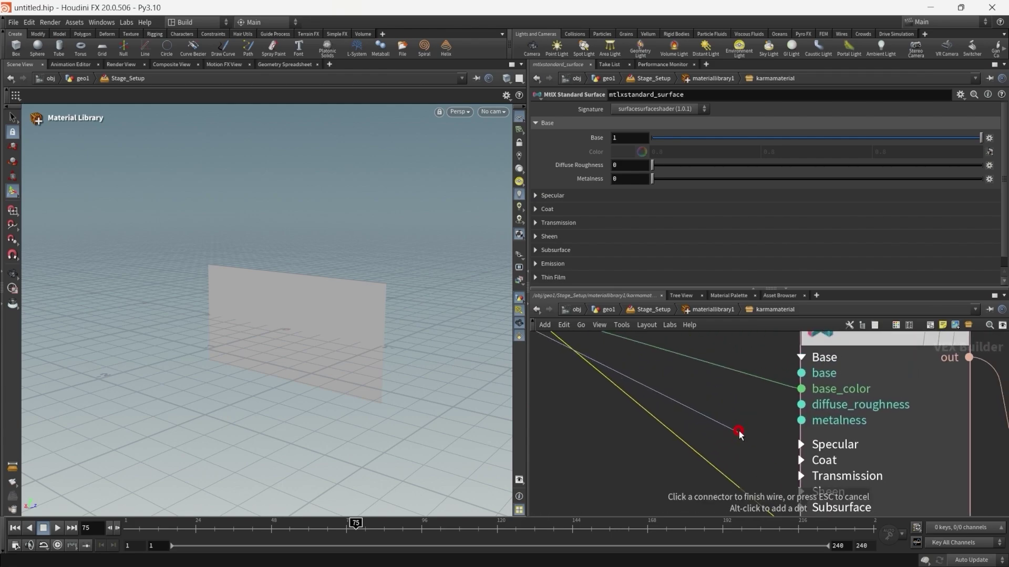
pyautogui.scroll(2, 761, 443)
pyautogui.scroll(-2, 698, 416)
pyautogui.scroll(2, 725, 422)
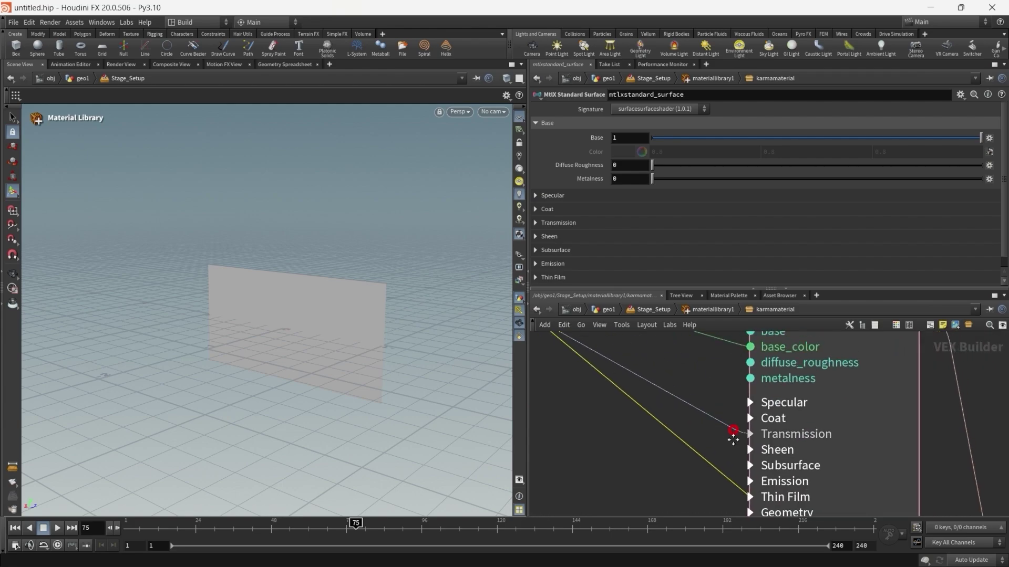
pyautogui.scroll(-2, 731, 420)
pyautogui.click(736, 425)
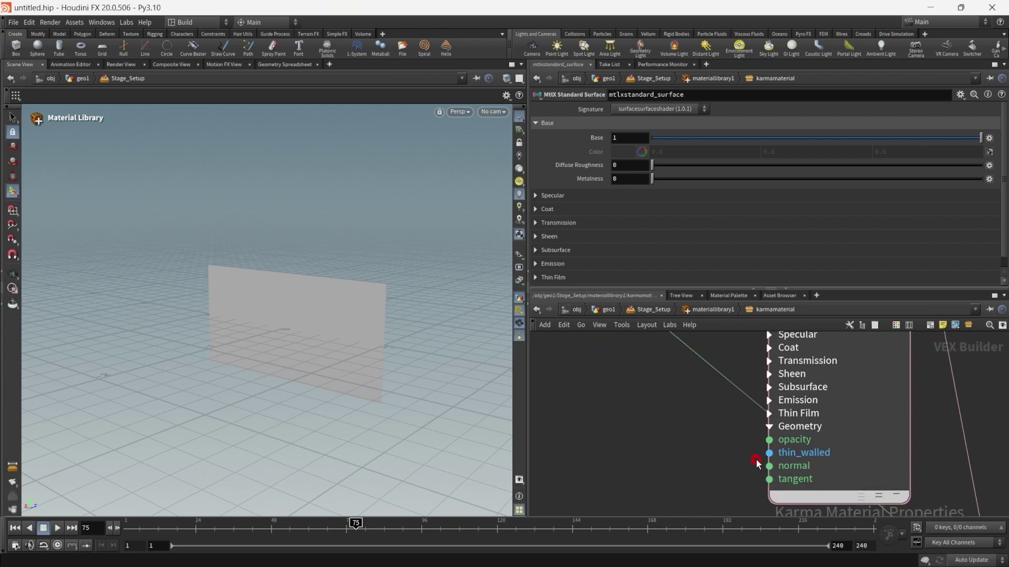
pyautogui.click(761, 465)
pyautogui.scroll(-2, 683, 452)
pyautogui.scroll(2, 721, 443)
pyautogui.scroll(3, 691, 409)
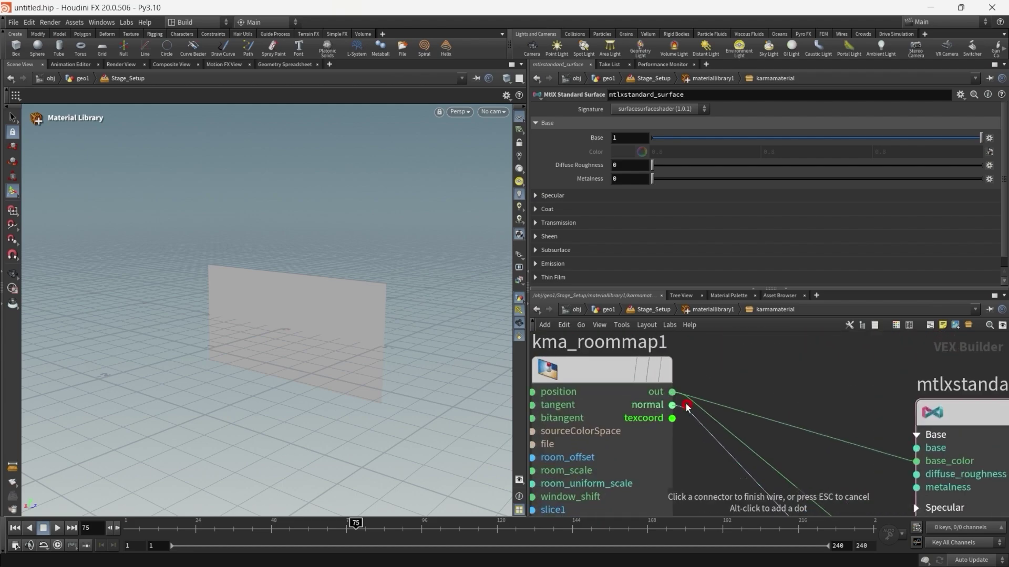
pyautogui.scroll(-3, 725, 415)
pyautogui.scroll(3, 735, 447)
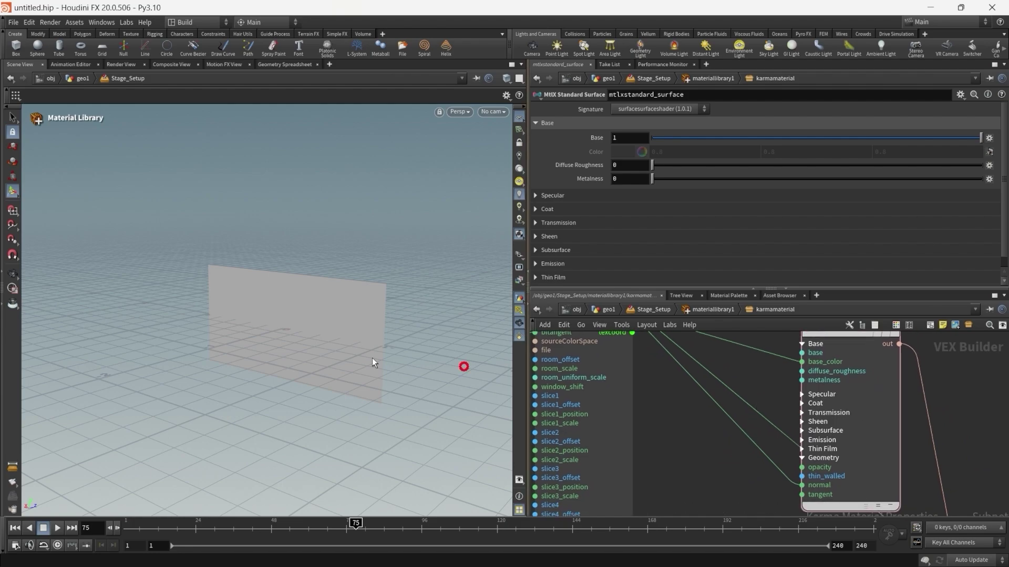
# Orbit the viewport to inspect the still-grey window plane
pyautogui.press('Escape')
pyautogui.moveTo(273, 390); pyautogui.dragTo(278, 382)
pyautogui.press('Return')
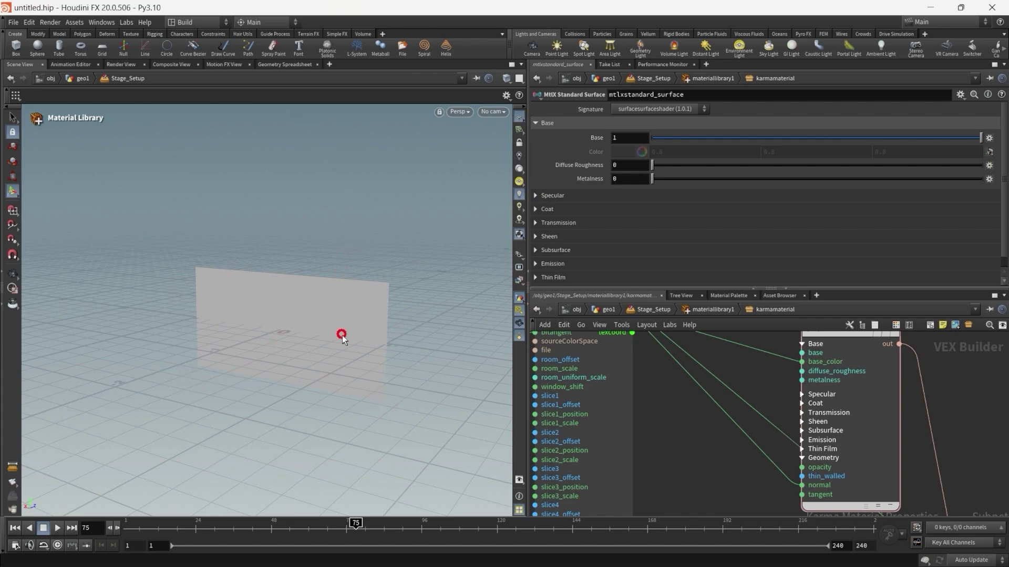
pyautogui.moveTo(313, 342)
pyautogui.mouseDown()
pyautogui.moveTo(248, 315)
pyautogui.moveTo(279, 344)
pyautogui.mouseUp()
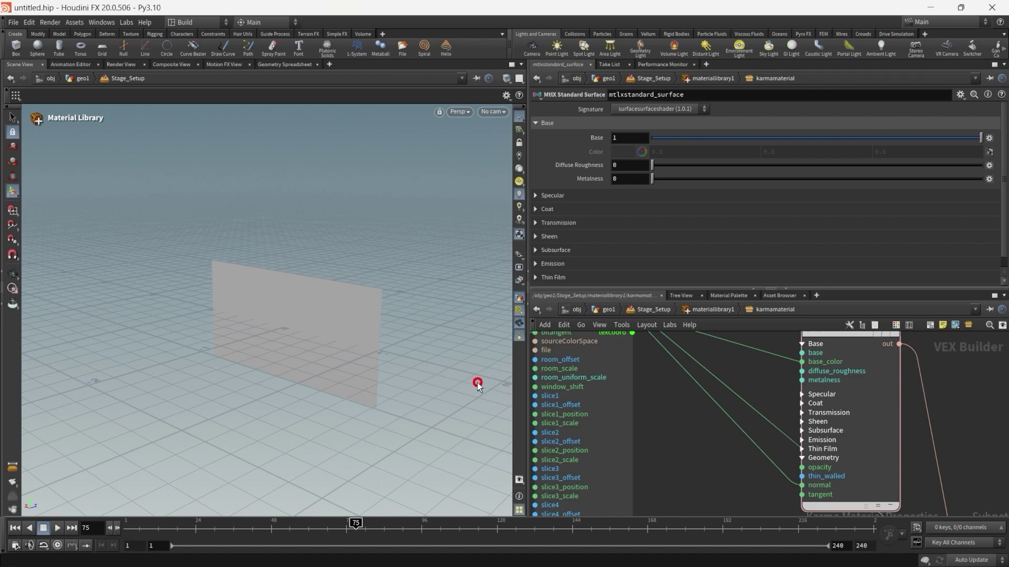
# Add an MtlX Normal node (mtlxnormal1) to the karmamaterial network
pyautogui.press('Tab')
pyautogui.write('m')
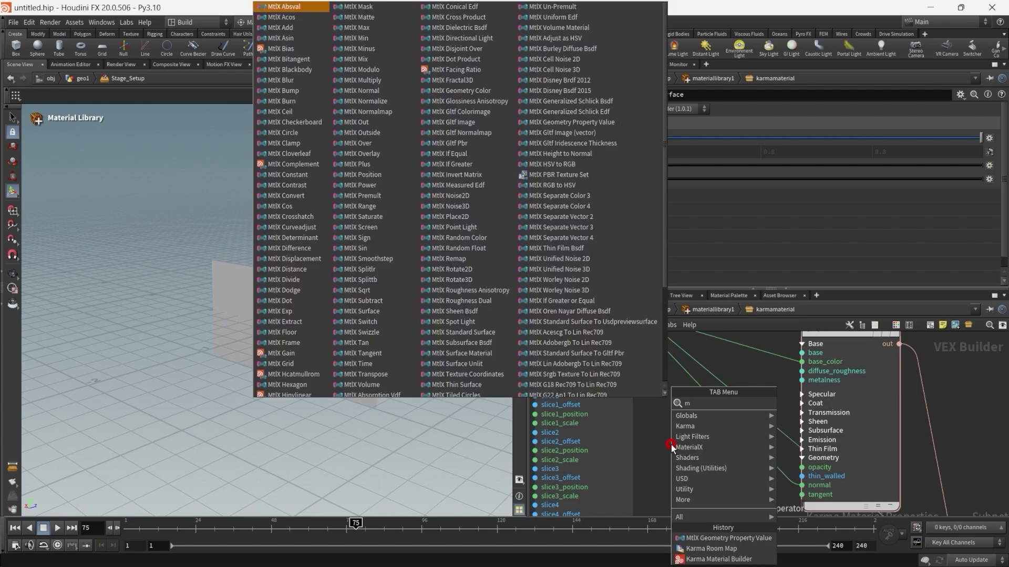
pyautogui.write('tlxno')
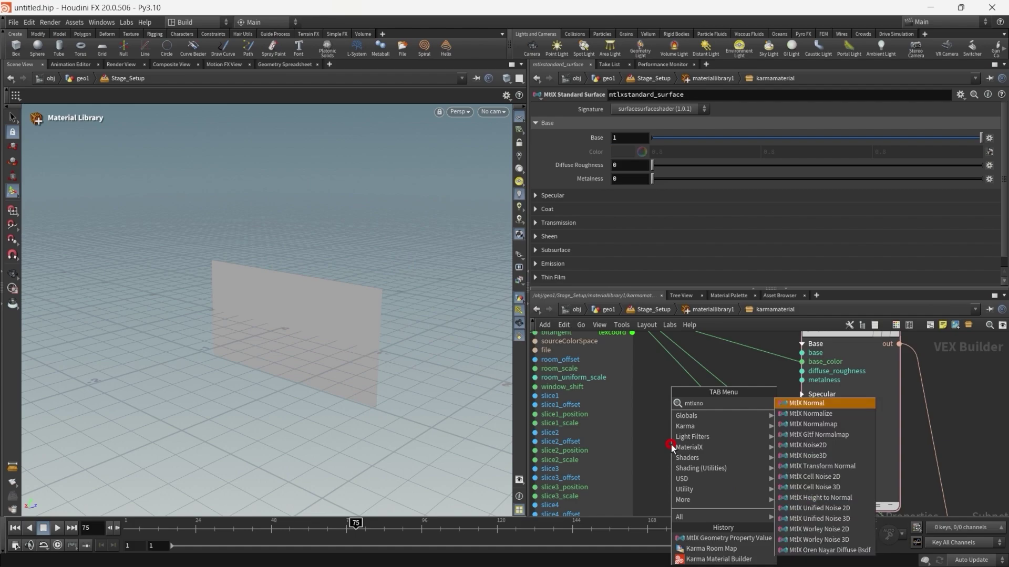
pyautogui.press('Return')
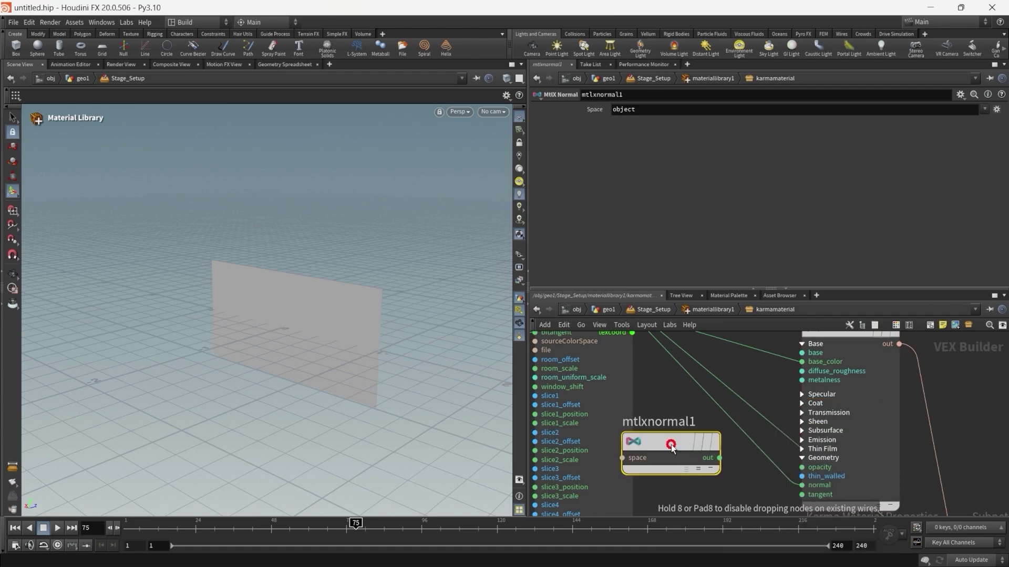
pyautogui.click(671, 446)
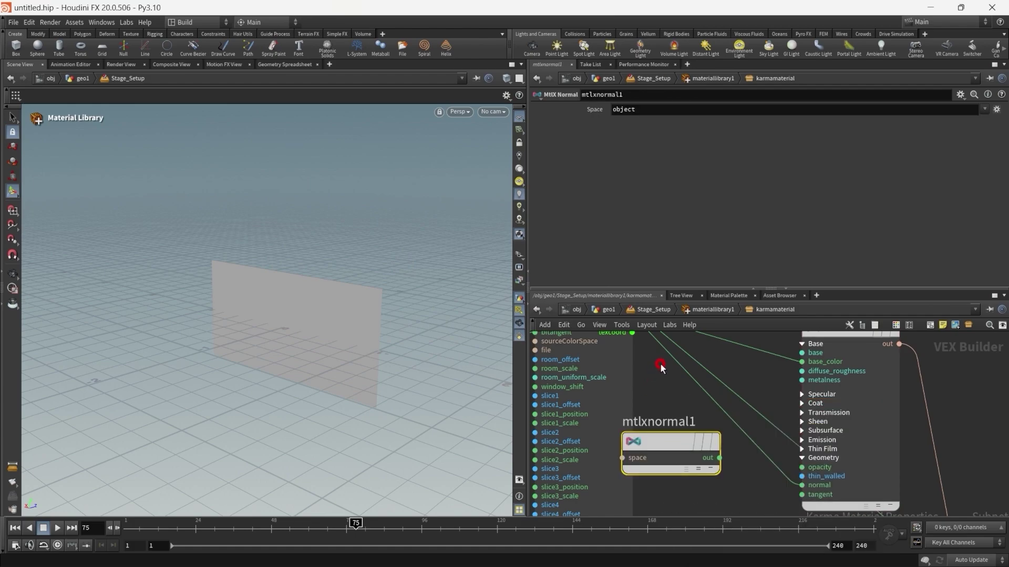
pyautogui.moveTo(677, 404); pyautogui.dragTo(687, 462)
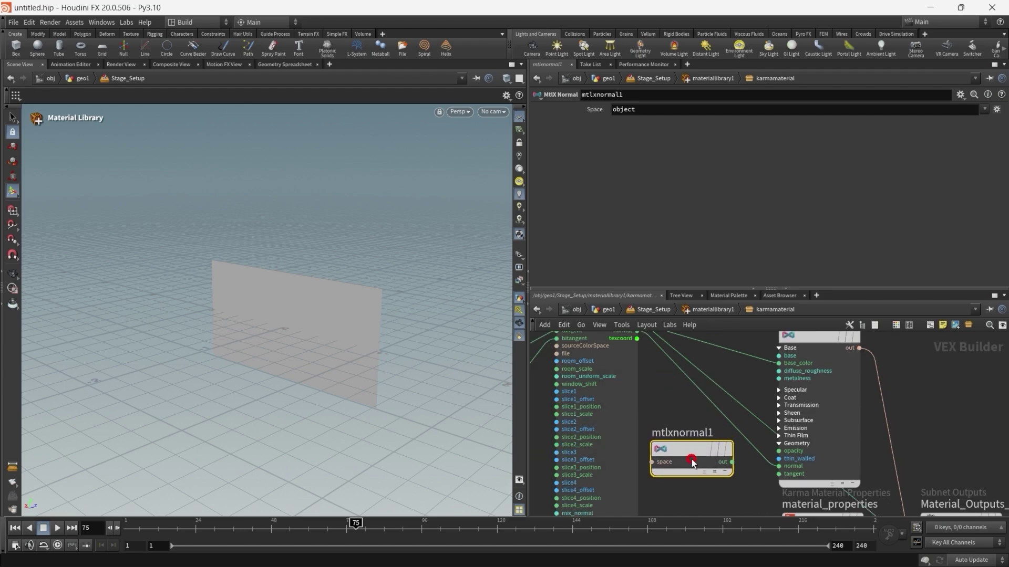
pyautogui.scroll(2, 739, 378)
# Wire mtlxnormal1 into the Standard Surface's coat_normal input under Coat
pyautogui.click(759, 439)
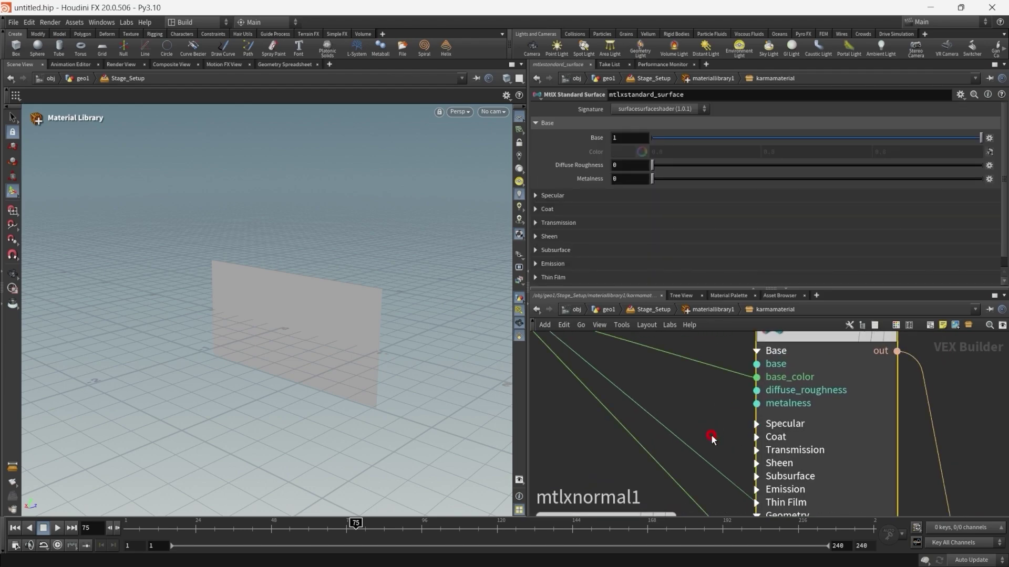
pyautogui.moveTo(759, 440); pyautogui.dragTo(754, 390, button='middle')
pyautogui.click(755, 392)
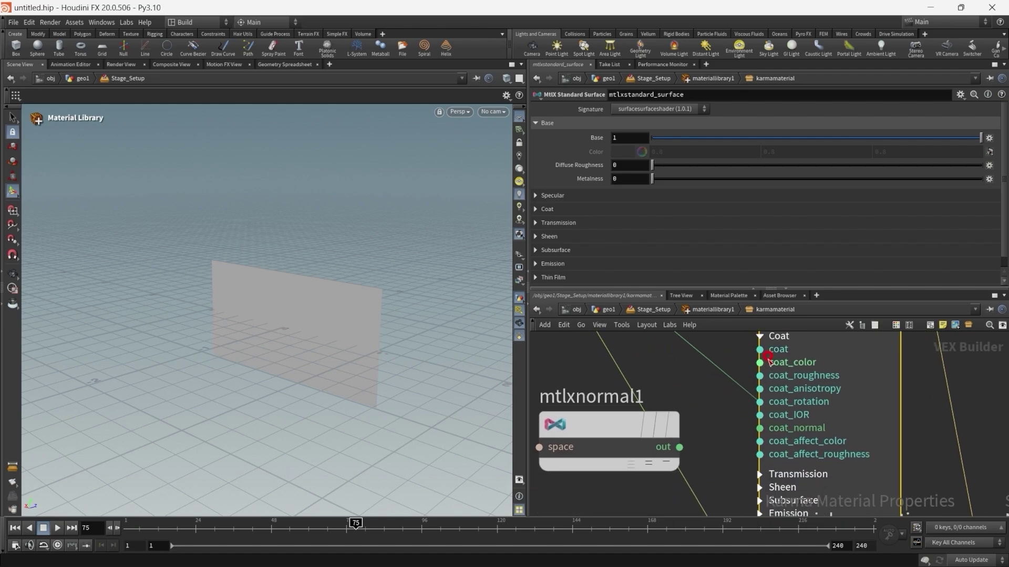
pyautogui.moveTo(759, 429); pyautogui.dragTo(679, 447)
pyautogui.scroll(-5, 717, 485)
pyautogui.moveTo(693, 397)
pyautogui.mouseDown()
pyautogui.moveTo(689, 427)
pyautogui.moveTo(649, 482)
pyautogui.mouseUp()
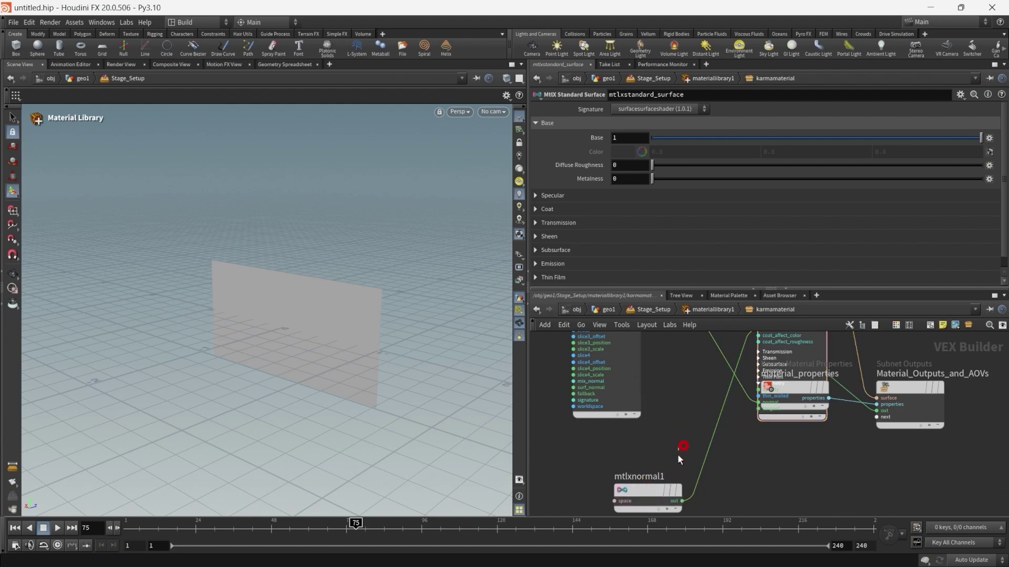
pyautogui.scroll(-3, 668, 452)
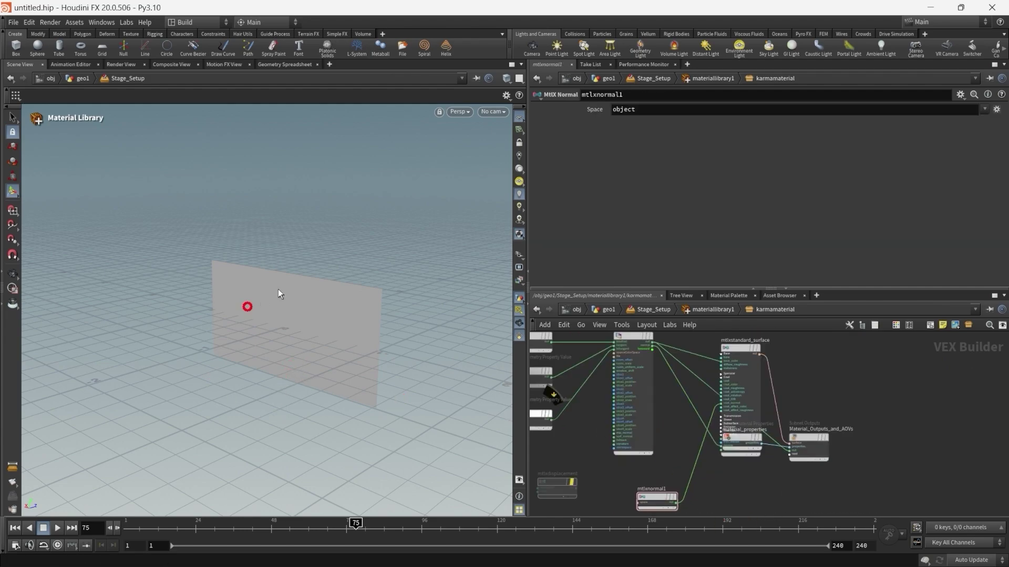
pyautogui.press('Escape')
pyautogui.moveTo(162, 311); pyautogui.dragTo(174, 312)
pyautogui.press('Return')
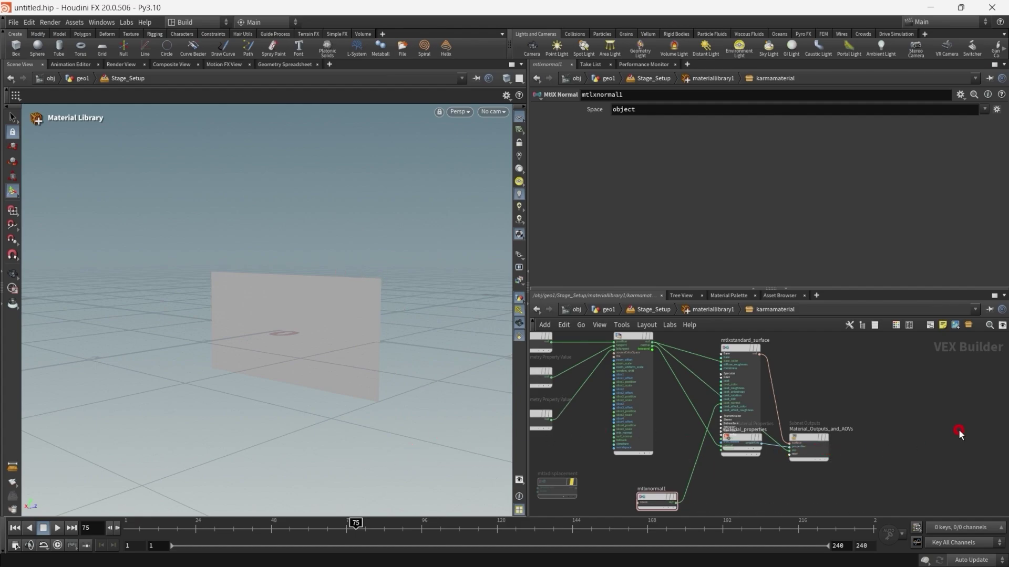
# Move material_properties below the other nodes and go back up to Stage_Setup
pyautogui.click(625, 338)
pyautogui.scroll(2, 626, 339)
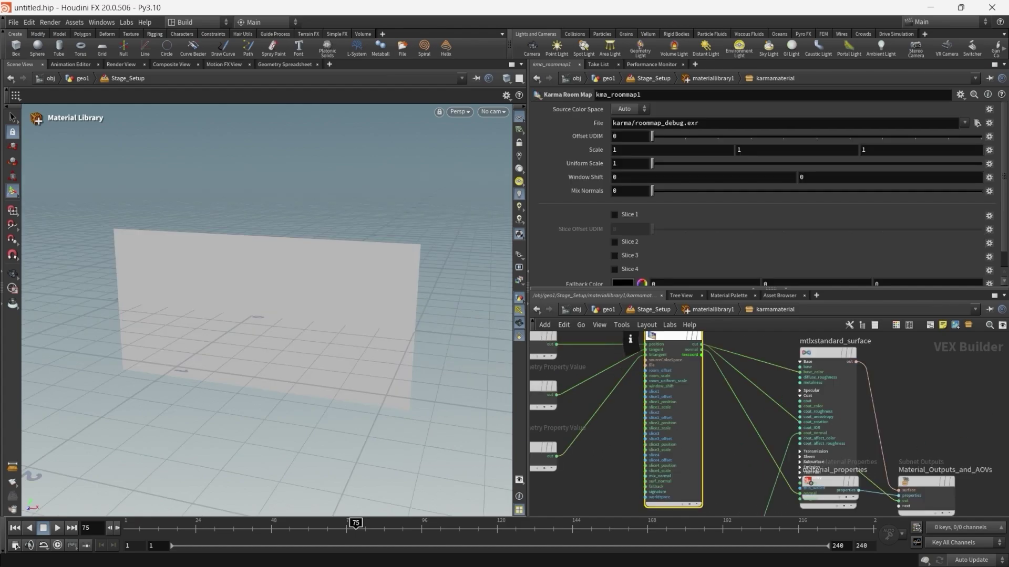
pyautogui.scroll(-3, 746, 461)
pyautogui.scroll(-2, 746, 461)
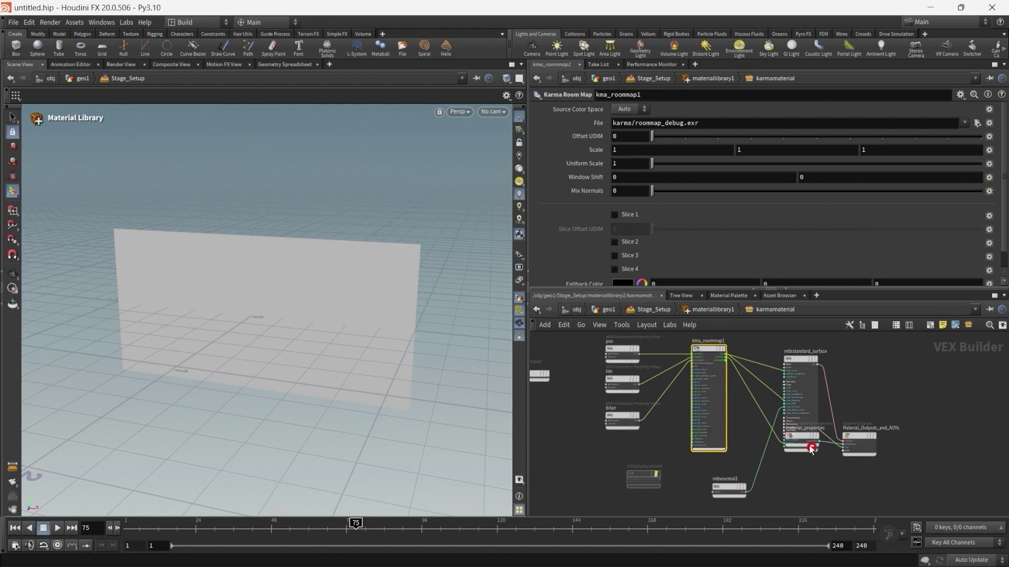
pyautogui.moveTo(807, 440); pyautogui.dragTo(814, 487)
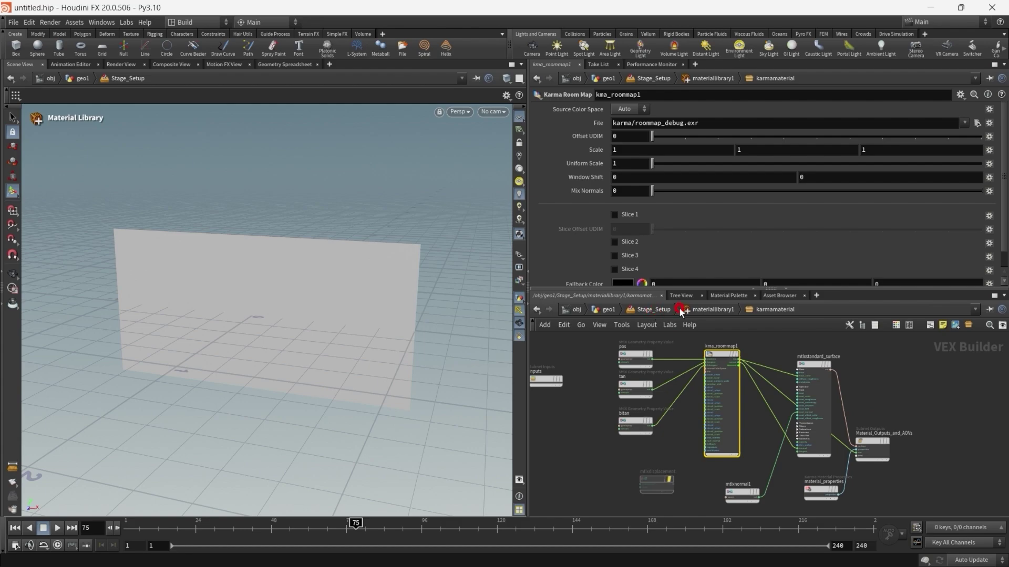
pyautogui.click(667, 311)
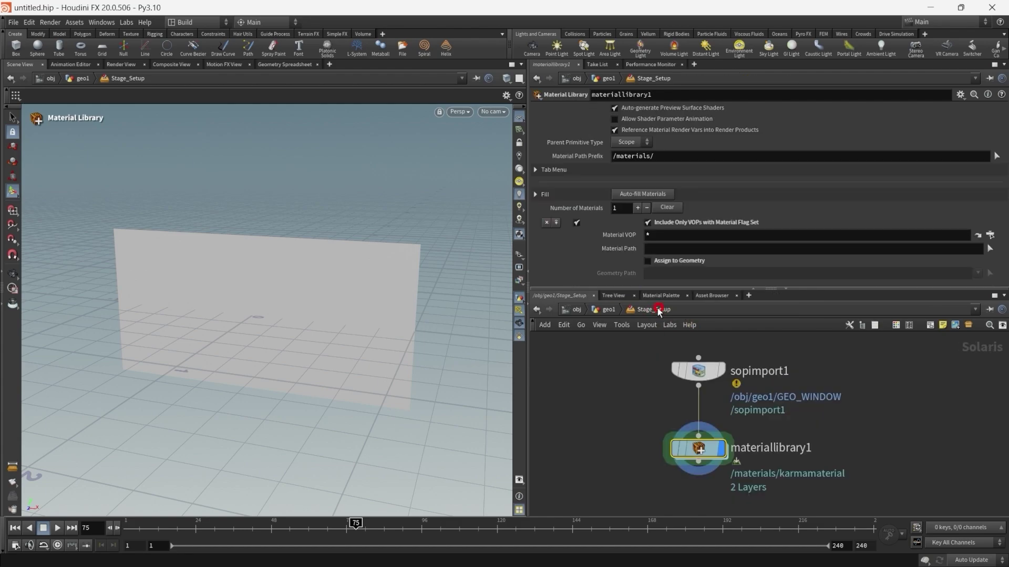
pyautogui.scroll(-2, 667, 392)
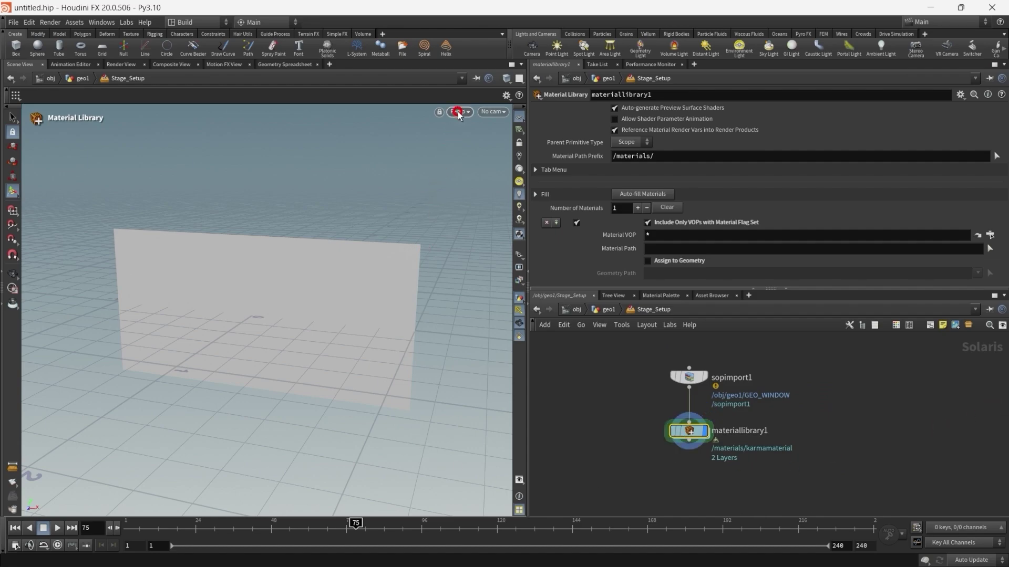
# Render the viewport with Karma XPU and orbit around the window plane
pyautogui.click(458, 113)
pyautogui.click(465, 169)
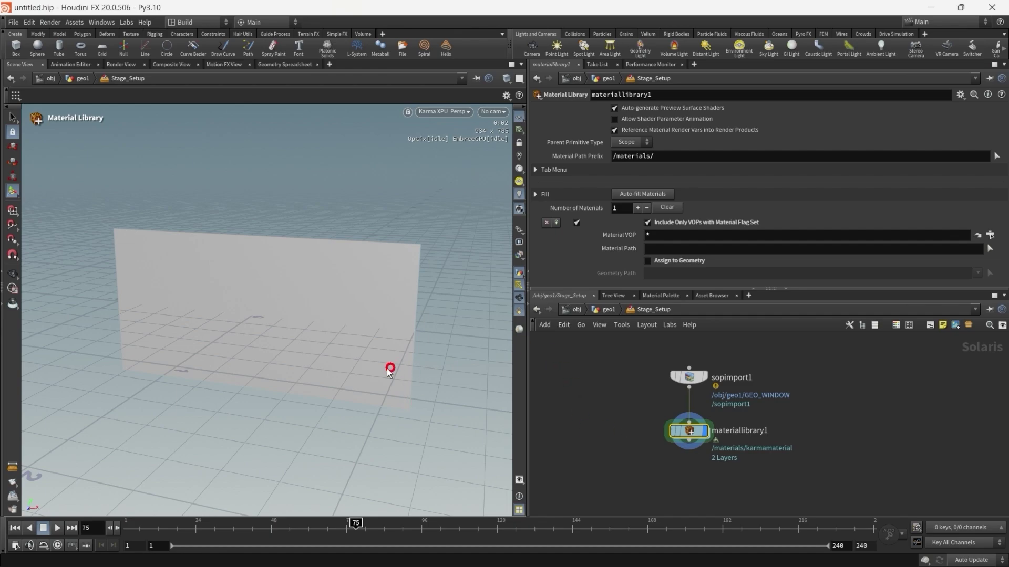
pyautogui.press('Escape')
pyautogui.moveTo(378, 367)
pyautogui.mouseDown()
pyautogui.moveTo(362, 387)
pyautogui.moveTo(371, 369)
pyautogui.moveTo(320, 367)
pyautogui.mouseUp()
pyautogui.press('Return')
# Switch to the Solaris desktop and navigate the panes to the obj level
pyautogui.click(200, 22)
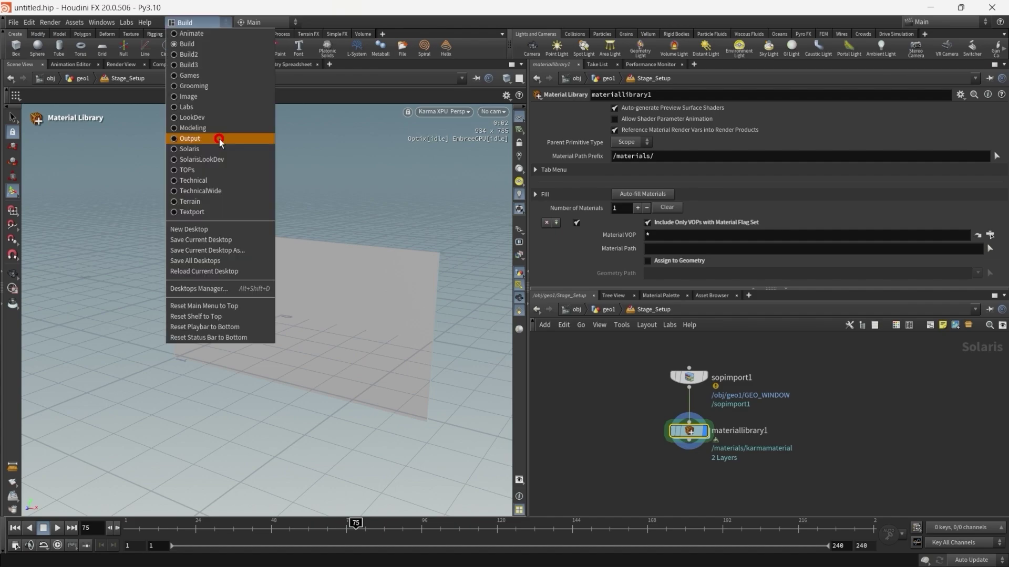
pyautogui.click(218, 150)
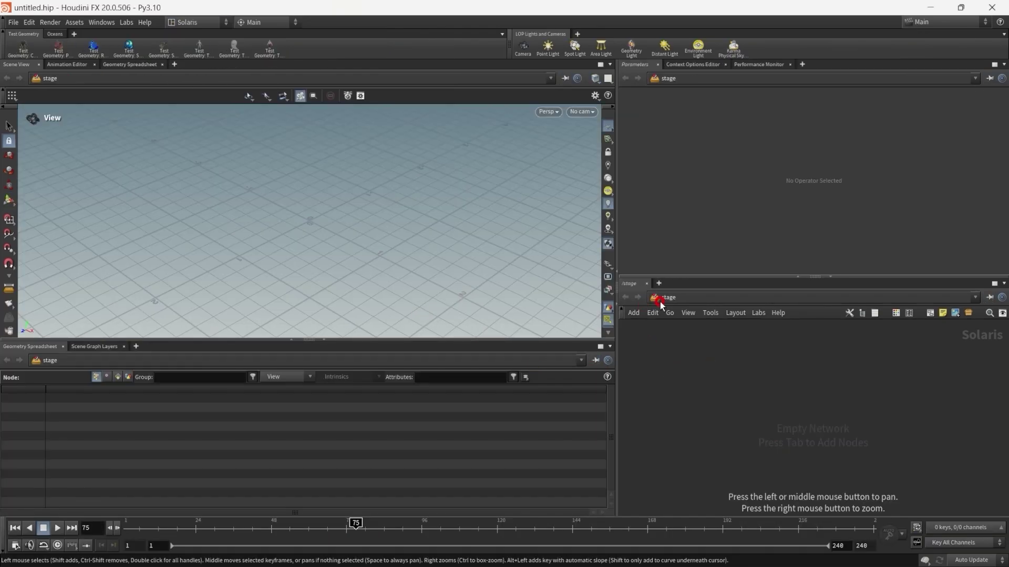
pyautogui.click(660, 300)
pyautogui.click(689, 352)
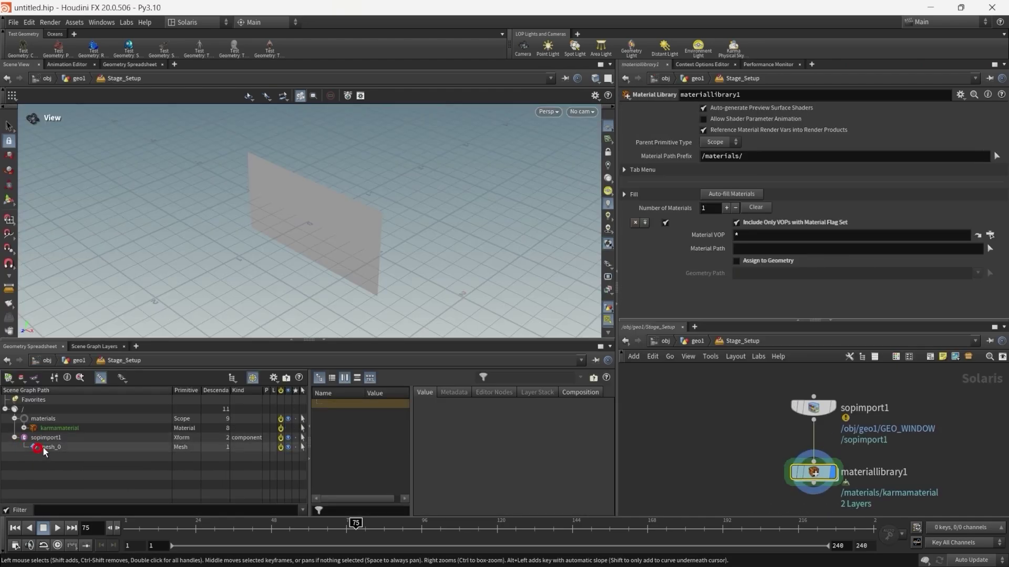
# Enable geometry assignment and set Geometry Path to the mesh_0 primitive
pyautogui.click(42, 449)
pyautogui.click(736, 260)
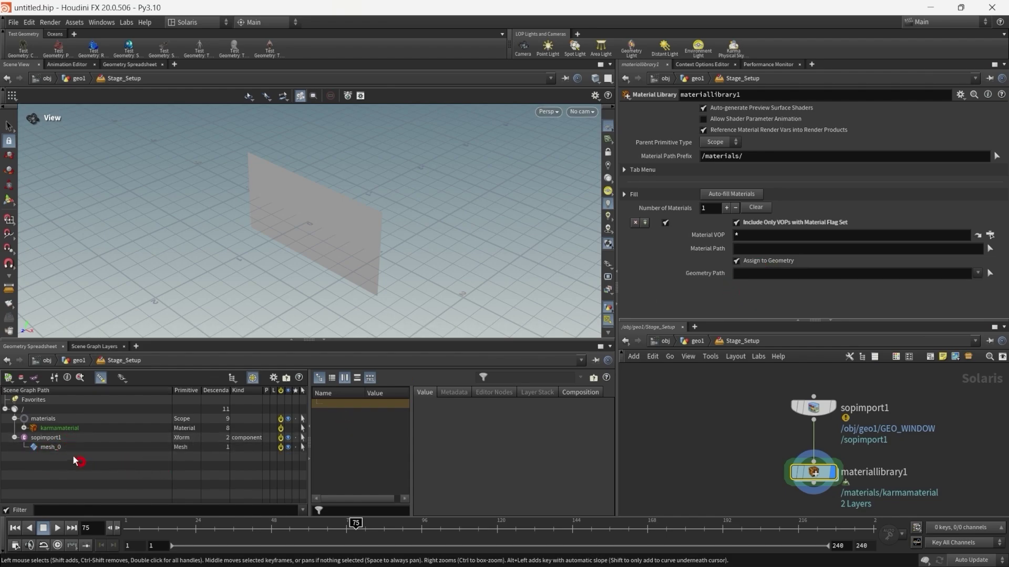
pyautogui.moveTo(58, 447); pyautogui.dragTo(175, 476)
pyautogui.moveTo(526, 414); pyautogui.dragTo(777, 275)
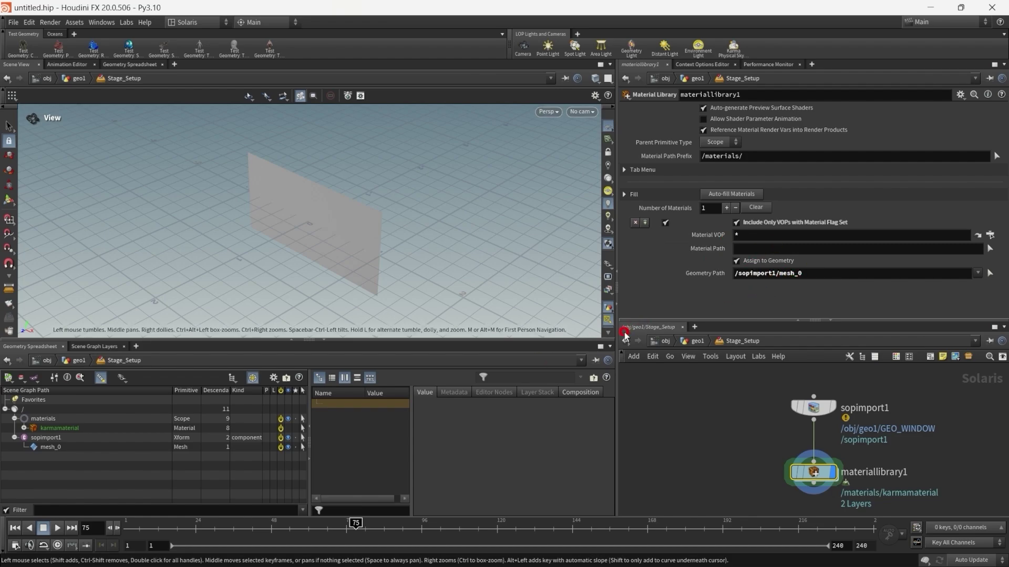
# Set Material VOP to Stage_Setup/materiallibrary1/karmamaterial and render in Karma XPU
pyautogui.click(782, 237)
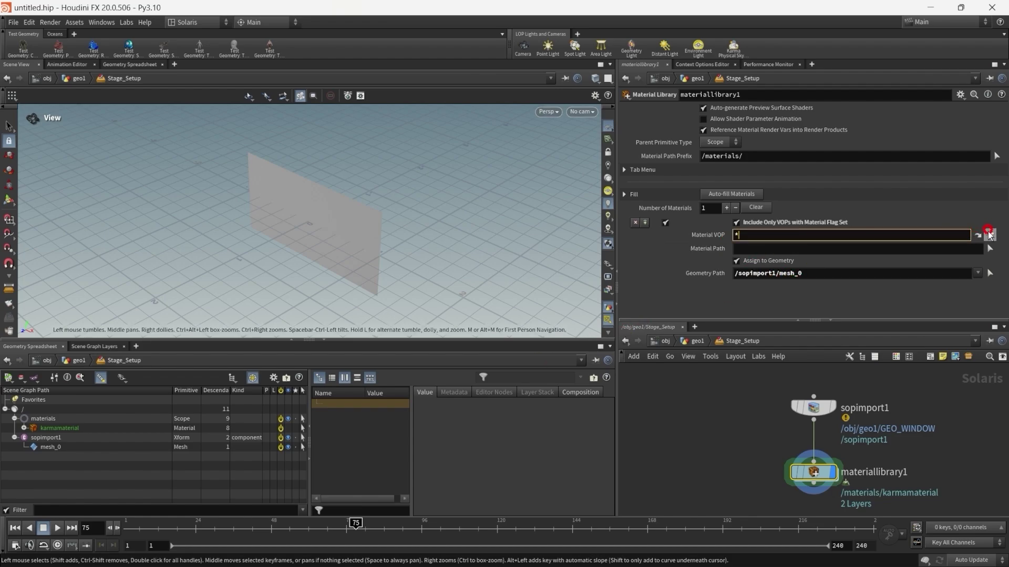
pyautogui.click(988, 235)
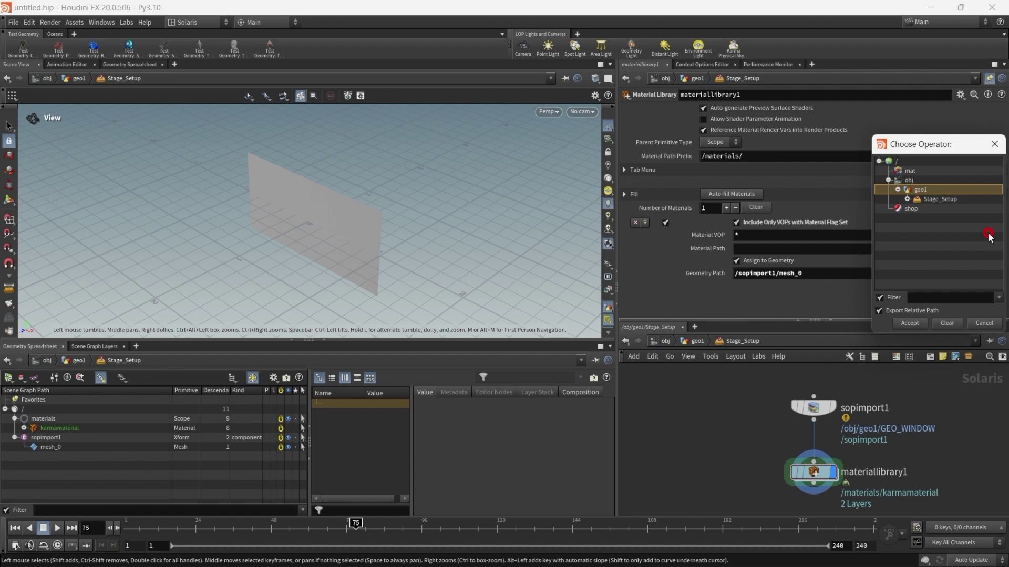
pyautogui.click(905, 200)
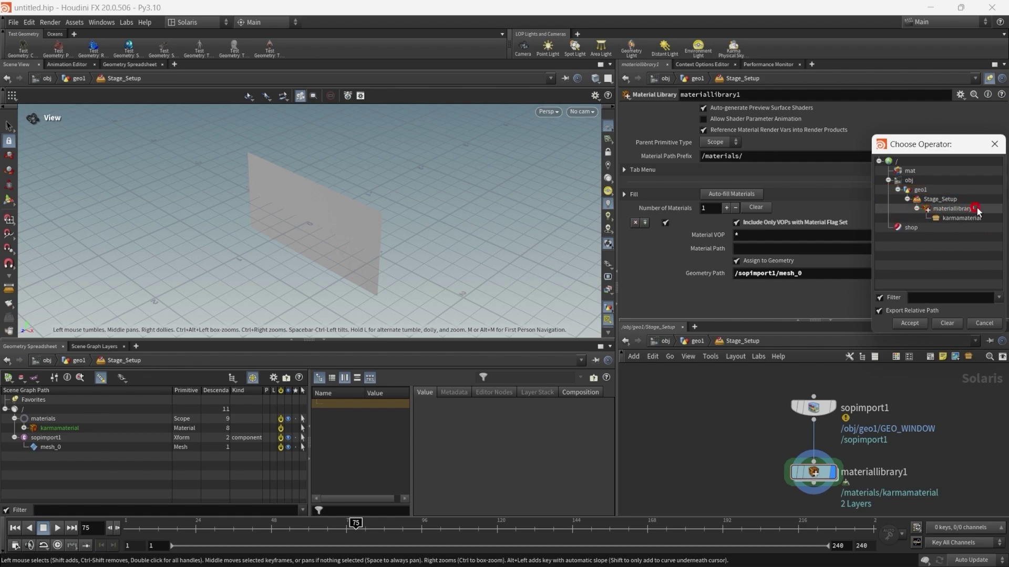
pyautogui.click(987, 220)
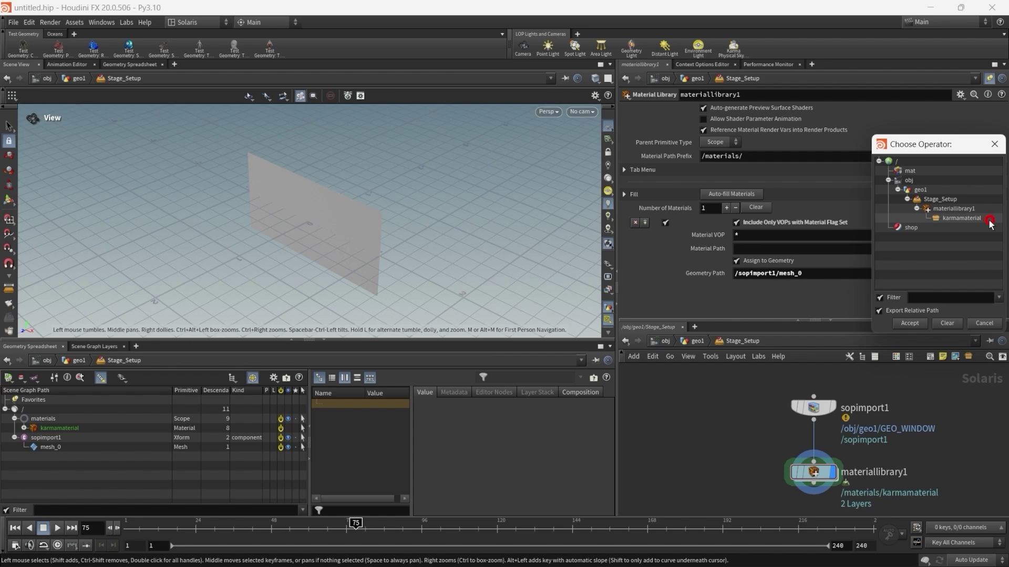
pyautogui.click(946, 284)
pyautogui.click(919, 323)
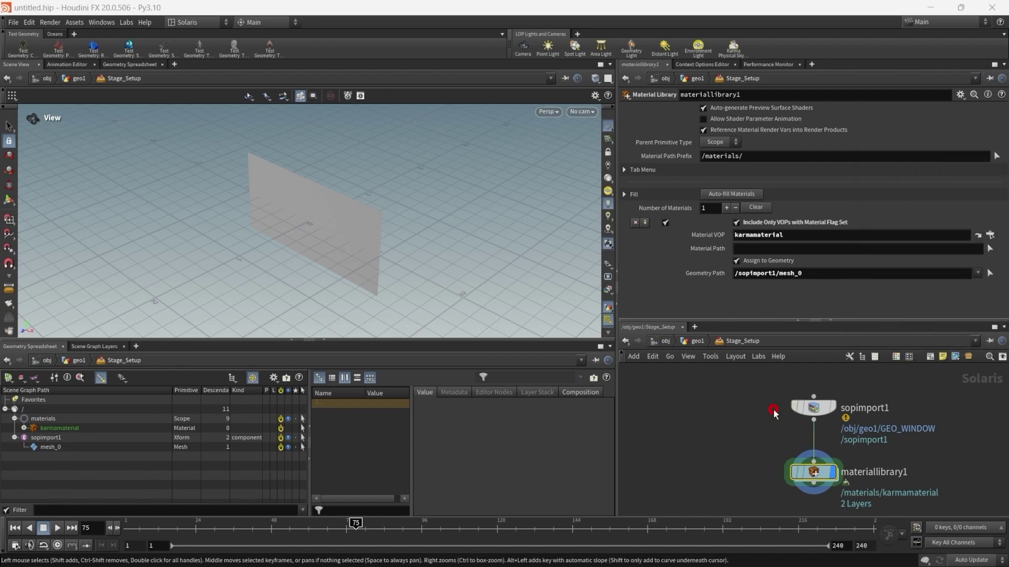
pyautogui.moveTo(775, 472); pyautogui.dragTo(760, 460, button='middle')
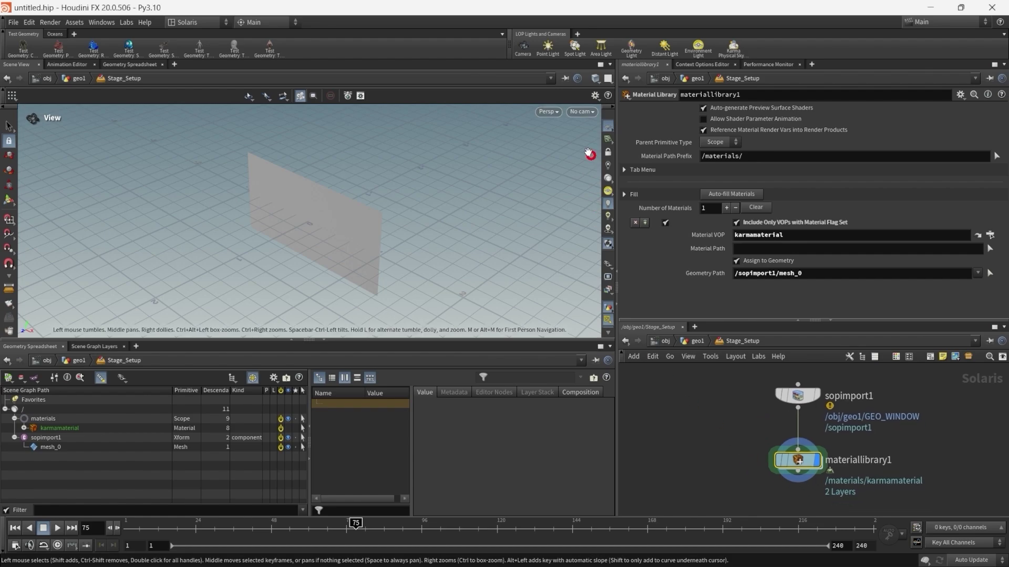
pyautogui.click(551, 112)
# Face the window in Karma XPU, check kma_roommap1's File path, and view the debug room
pyautogui.click(553, 172)
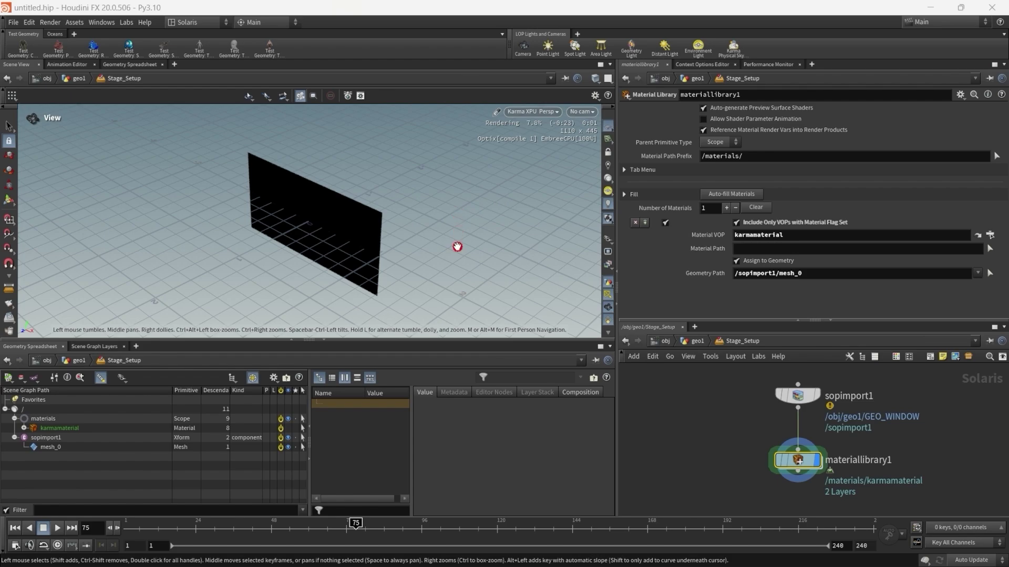
pyautogui.moveTo(457, 246)
pyautogui.mouseDown()
pyautogui.moveTo(443, 241)
pyautogui.moveTo(433, 209)
pyautogui.moveTo(367, 210)
pyautogui.moveTo(320, 159)
pyautogui.moveTo(376, 252)
pyautogui.moveTo(302, 219)
pyautogui.moveTo(344, 261)
pyautogui.moveTo(294, 225)
pyautogui.moveTo(263, 230)
pyautogui.moveTo(292, 221)
pyautogui.moveTo(367, 231)
pyautogui.moveTo(446, 263)
pyautogui.moveTo(383, 274)
pyautogui.moveTo(370, 247)
pyautogui.moveTo(392, 258)
pyautogui.moveTo(378, 270)
pyautogui.moveTo(380, 248)
pyautogui.mouseUp()
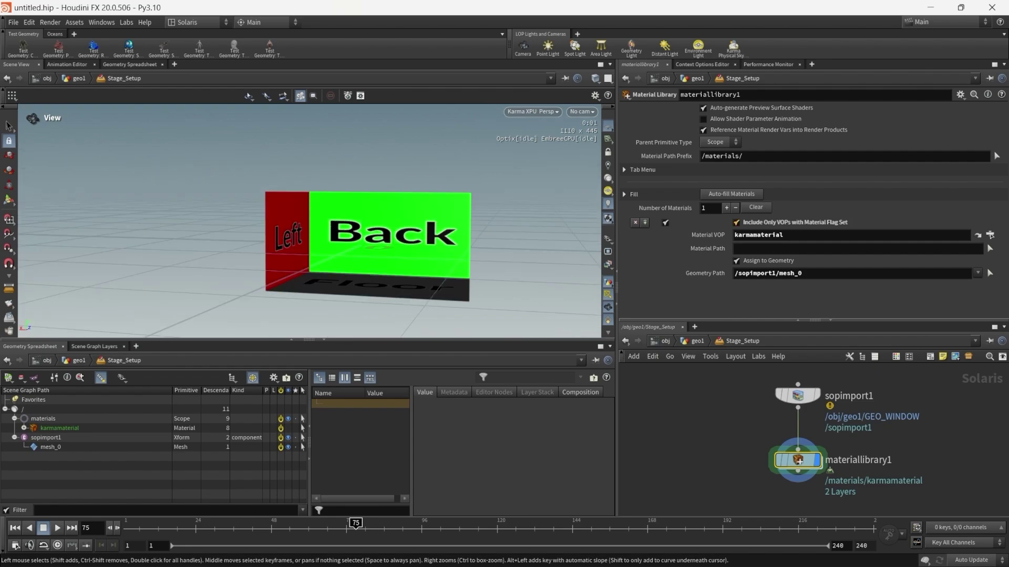
pyautogui.doubleClick(797, 460)
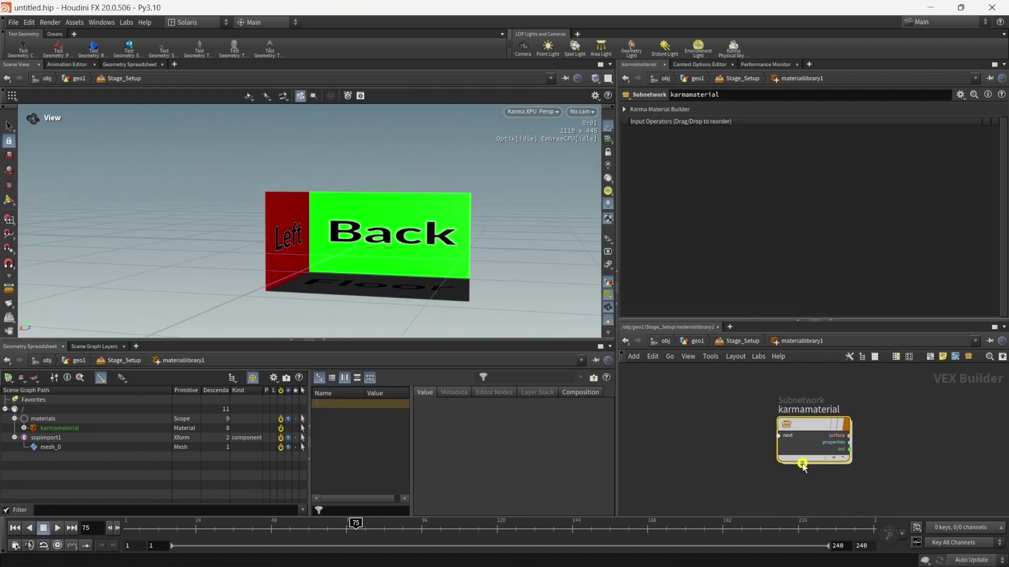
pyautogui.doubleClick(809, 435)
pyautogui.moveTo(788, 123); pyautogui.dragTo(716, 123)
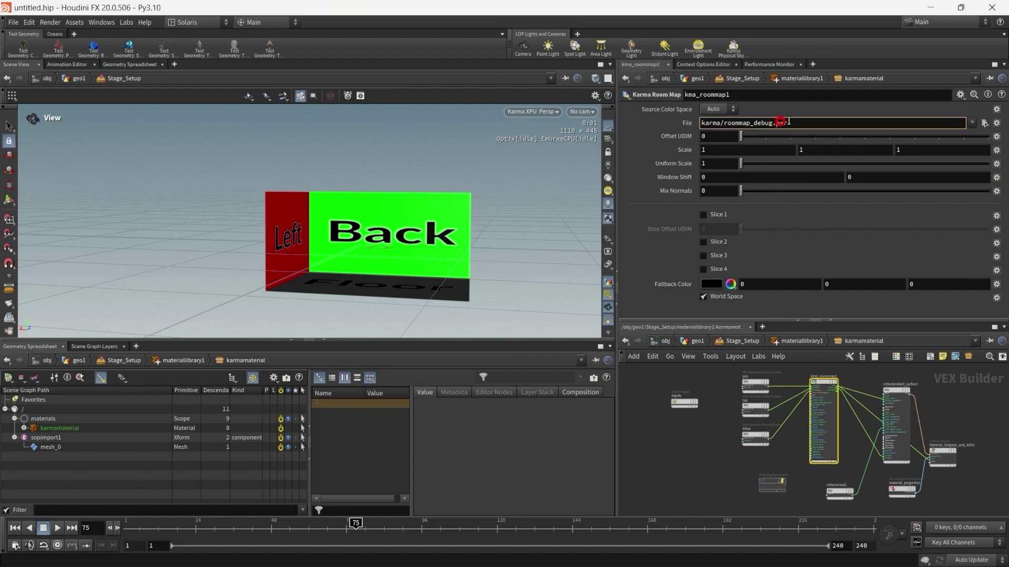
pyautogui.click(719, 344)
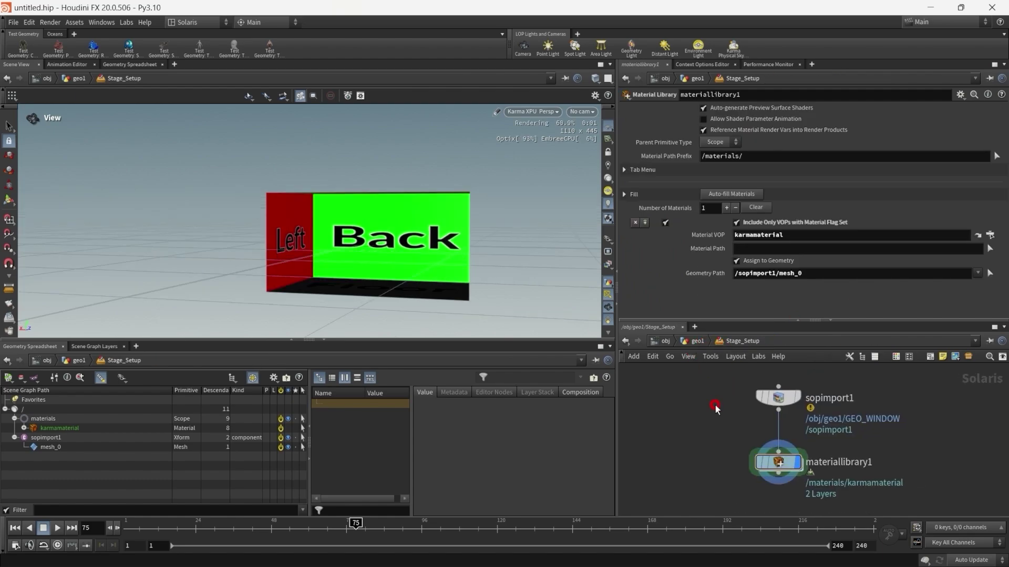
pyautogui.moveTo(392, 280)
pyautogui.mouseDown()
pyautogui.moveTo(401, 258)
pyautogui.moveTo(396, 282)
pyautogui.mouseUp()
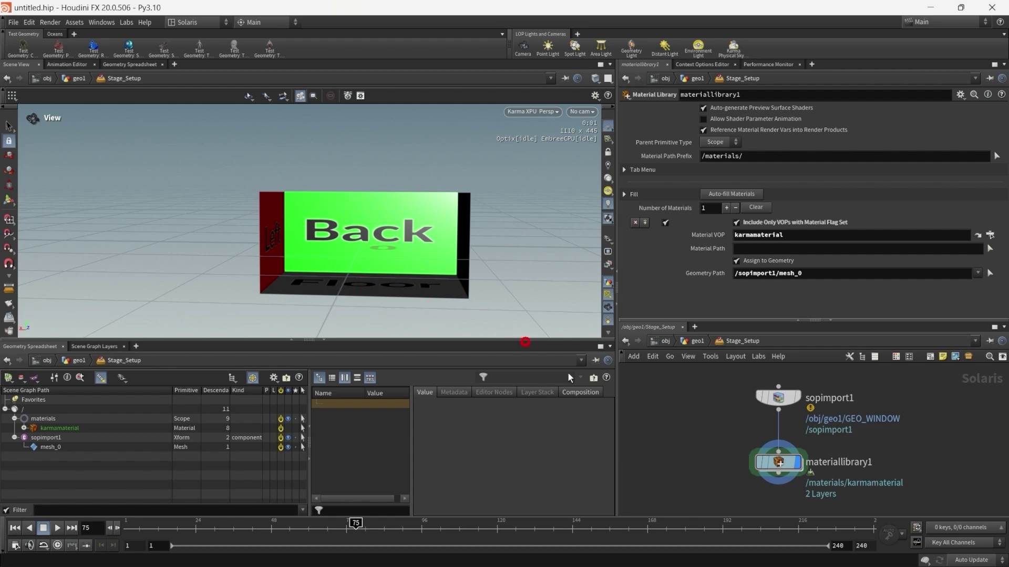
# Turn on Slice 1, Slice 2, Slice 3 and Slice 4 on kma_roommap1
pyautogui.doubleClick(778, 462)
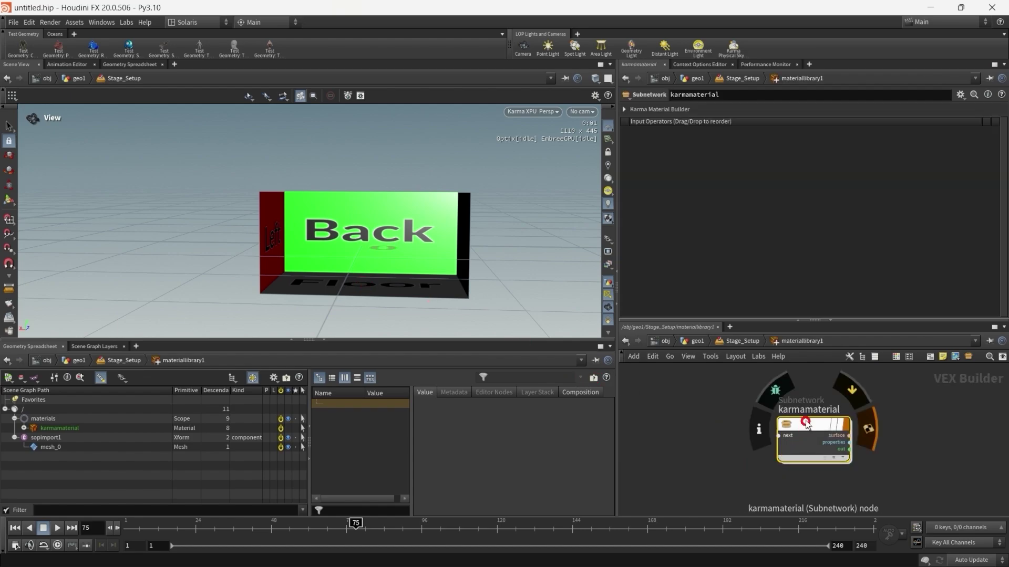
pyautogui.doubleClick(804, 421)
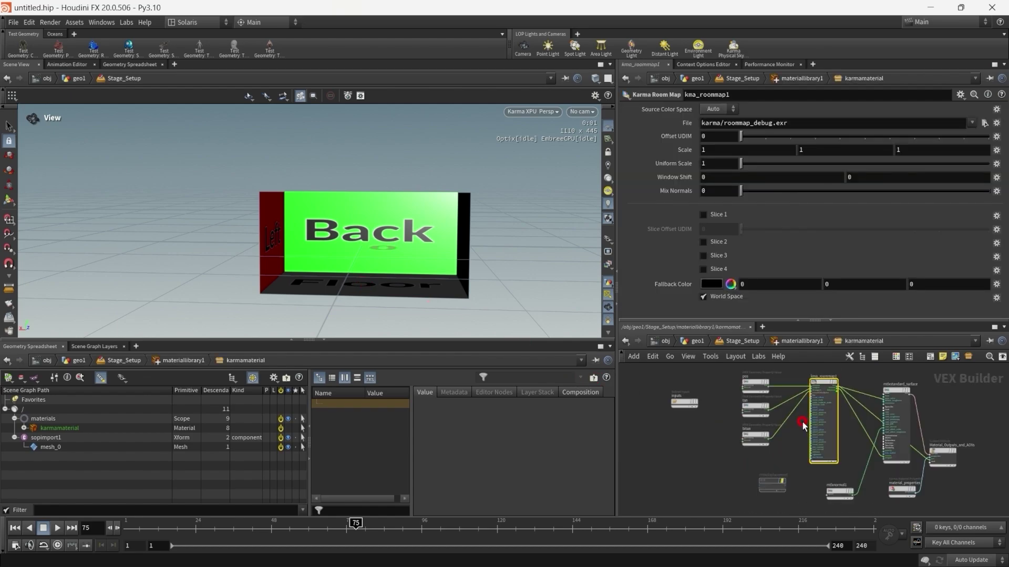
pyautogui.click(716, 214)
pyautogui.scroll(-1, 716, 252)
pyautogui.click(715, 256)
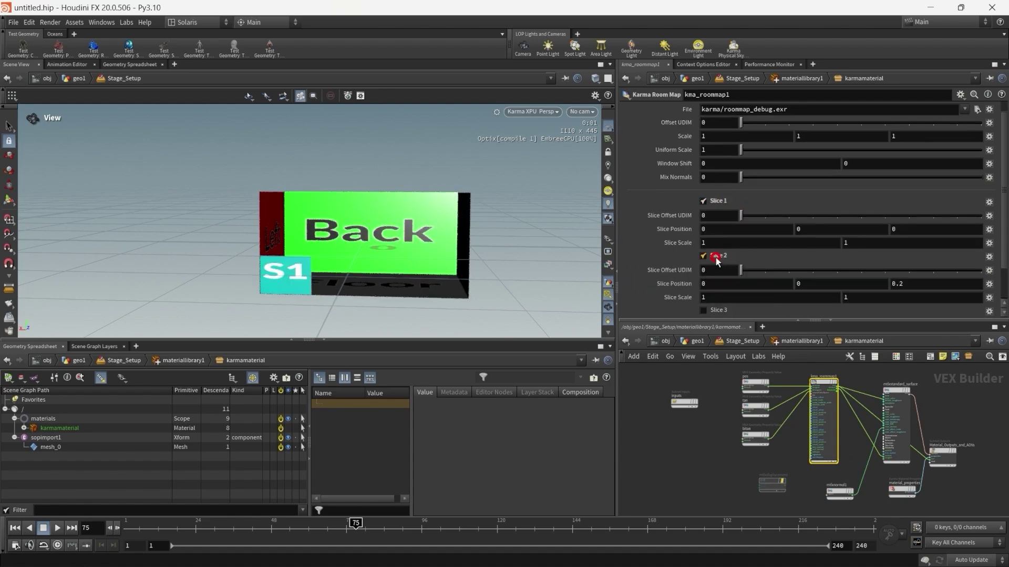
pyautogui.scroll(-3, 717, 270)
pyautogui.click(718, 269)
pyautogui.scroll(-3, 725, 261)
pyautogui.click(719, 284)
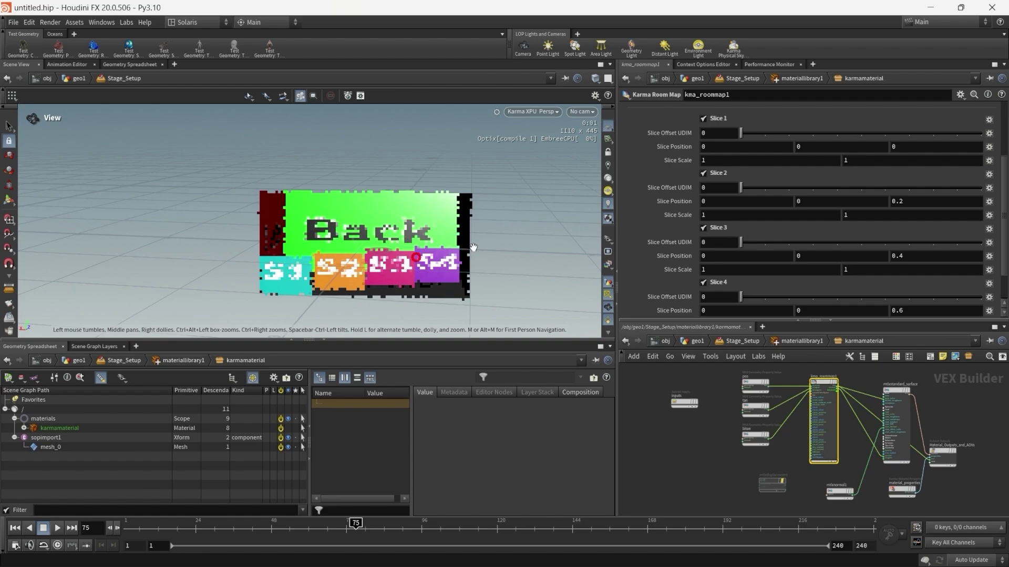
pyautogui.scroll(1, 735, 149)
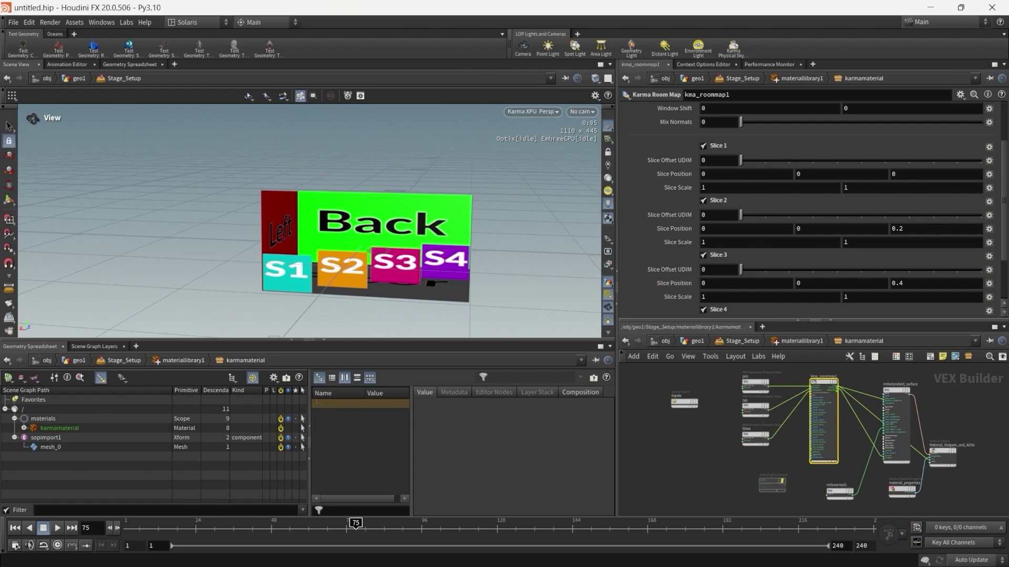
pyautogui.moveTo(518, 257); pyautogui.dragTo(520, 244)
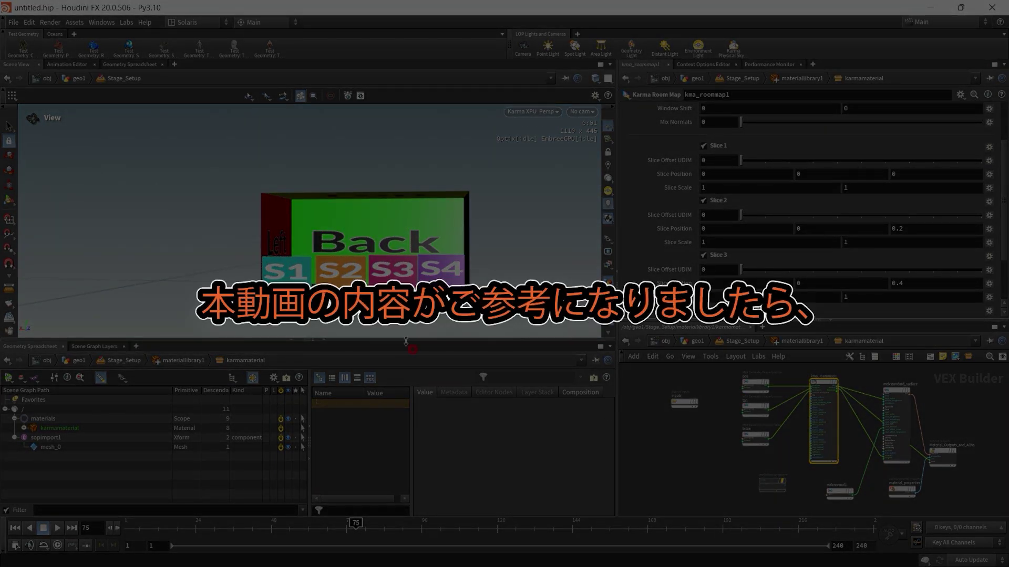
# Set the viewport renderer to Houdini GL and recentre the window plane
pyautogui.moveTo(367, 242); pyautogui.dragTo(247, 190)
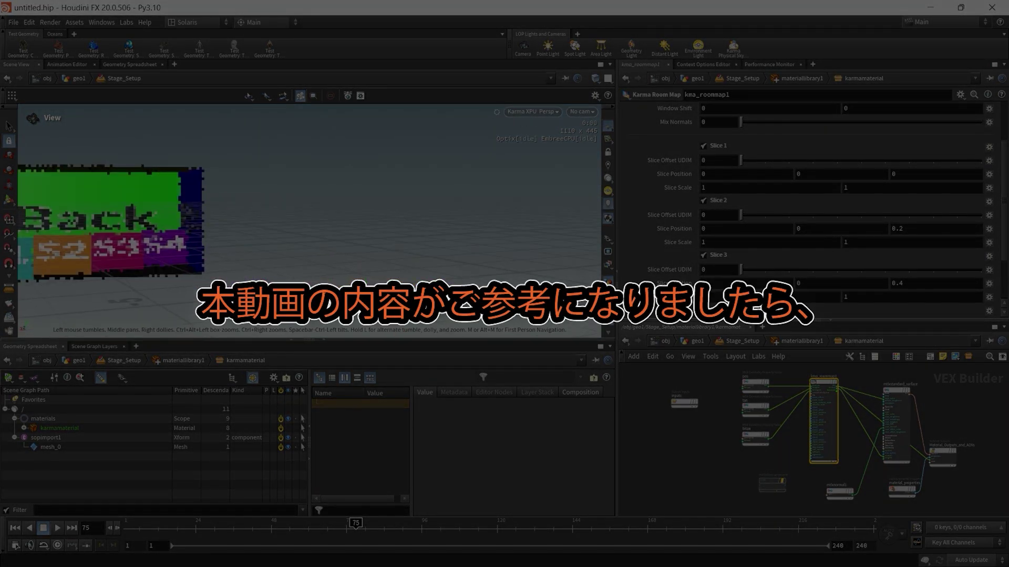
pyautogui.click(534, 112)
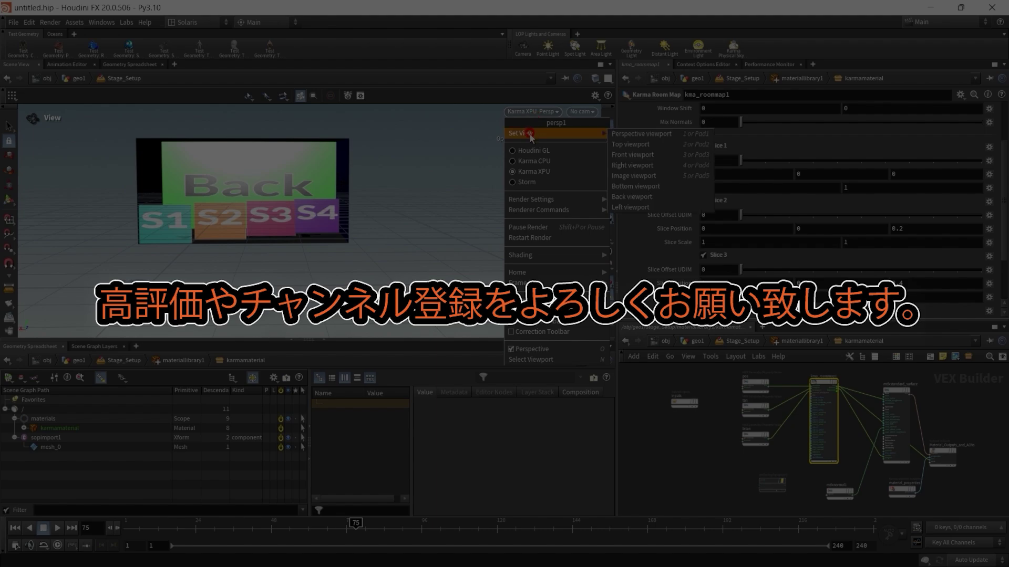
pyautogui.click(531, 151)
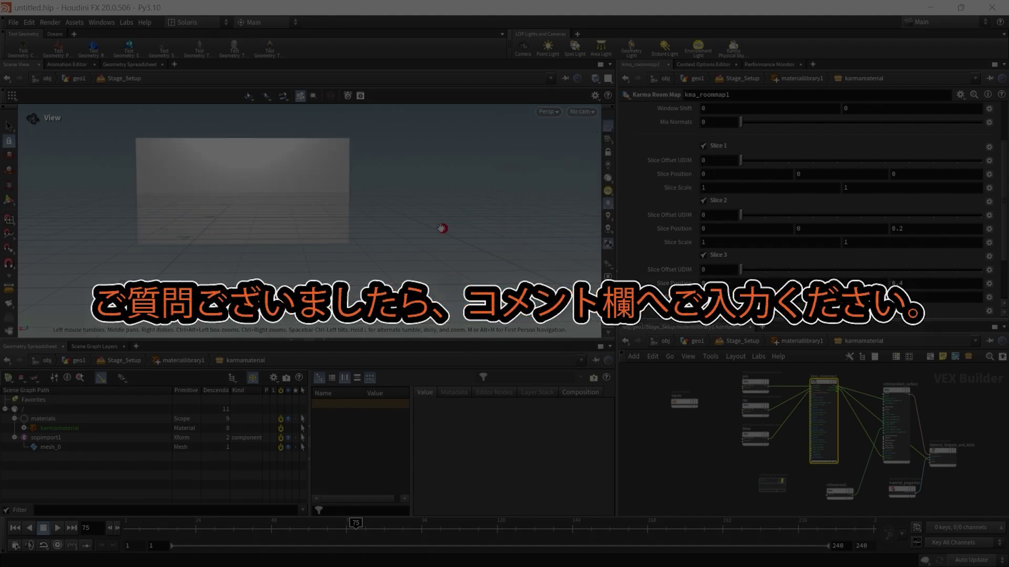
pyautogui.moveTo(442, 228); pyautogui.dragTo(446, 266, button='middle')
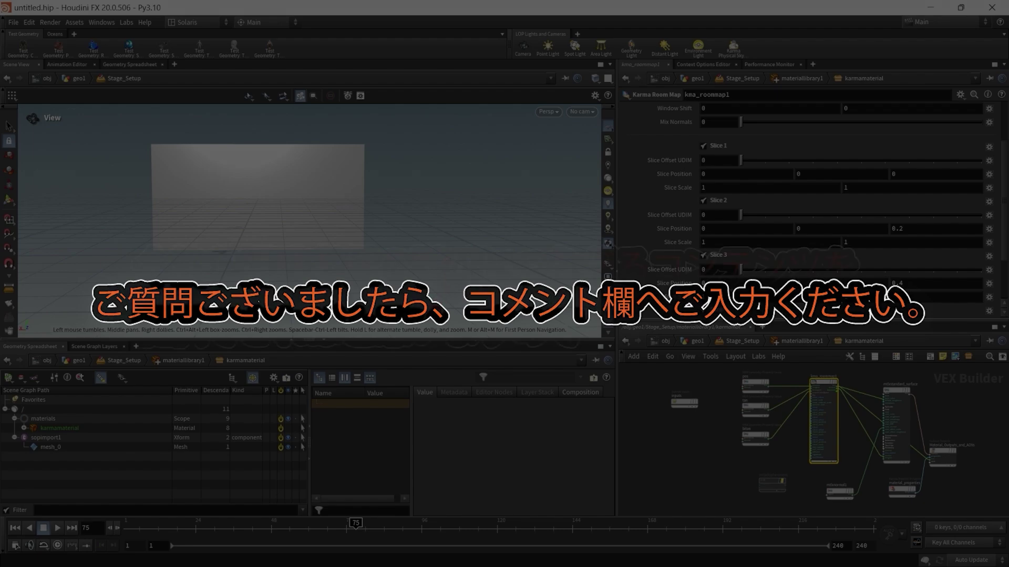